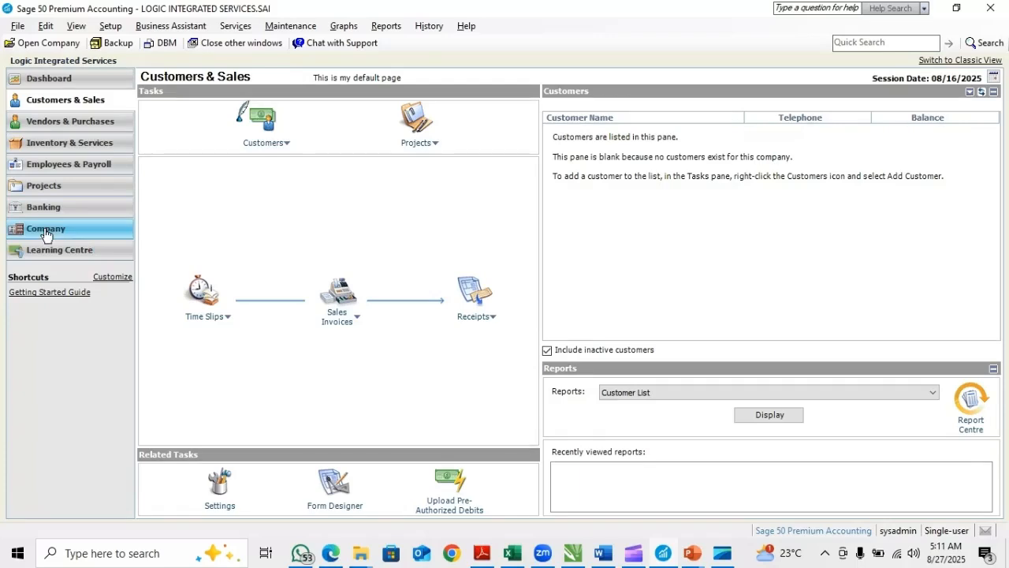
# Start a new general journal entry with source 001 and the comment "Owner investment"
pyautogui.click(51, 229)
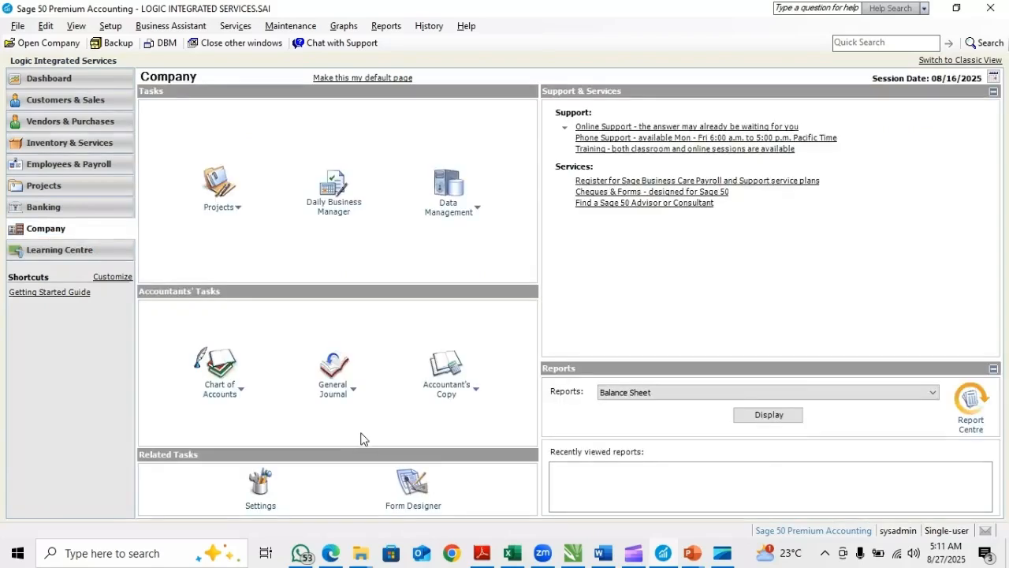
pyautogui.click(347, 400)
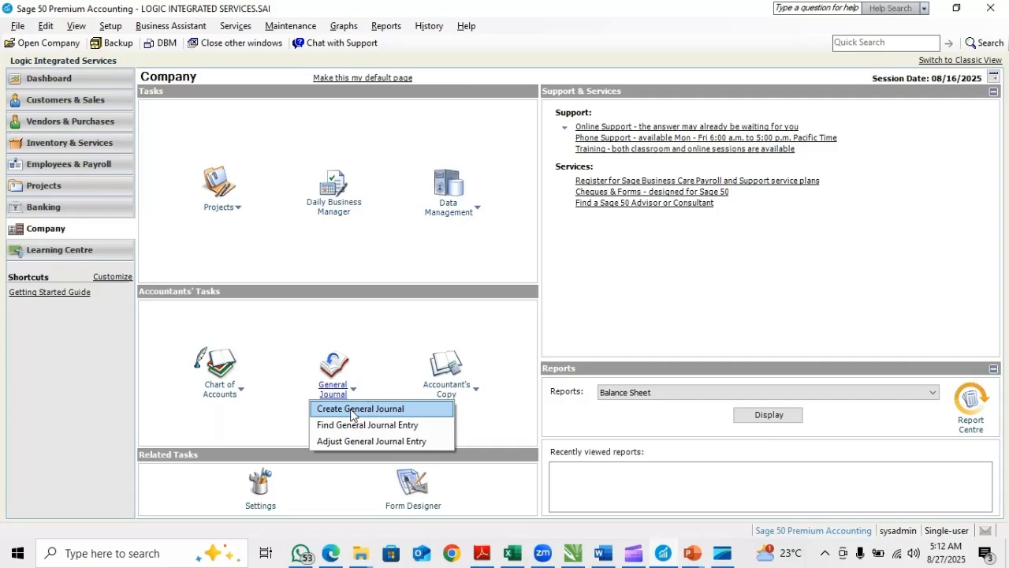
pyautogui.click(350, 409)
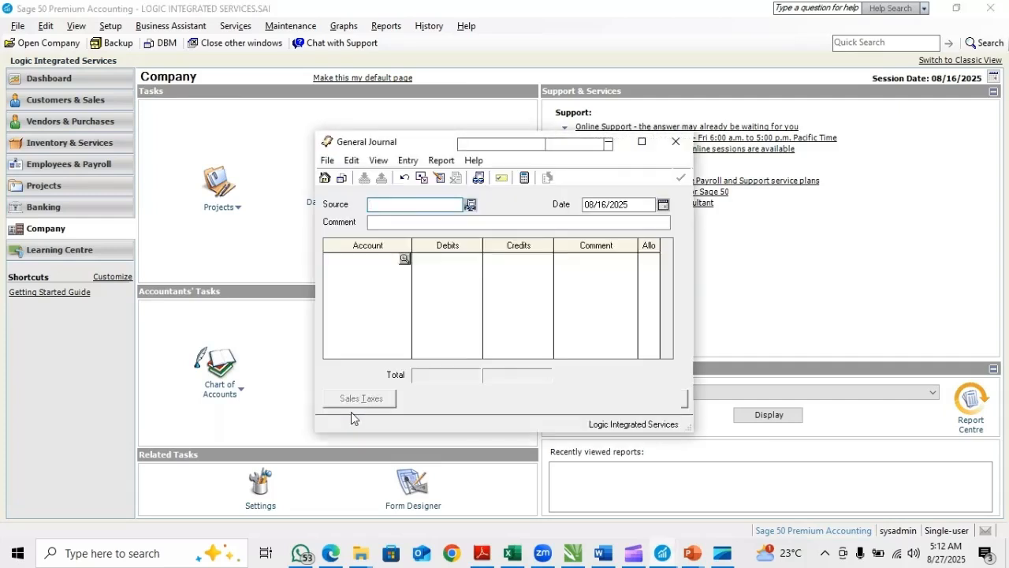
pyautogui.click(391, 221)
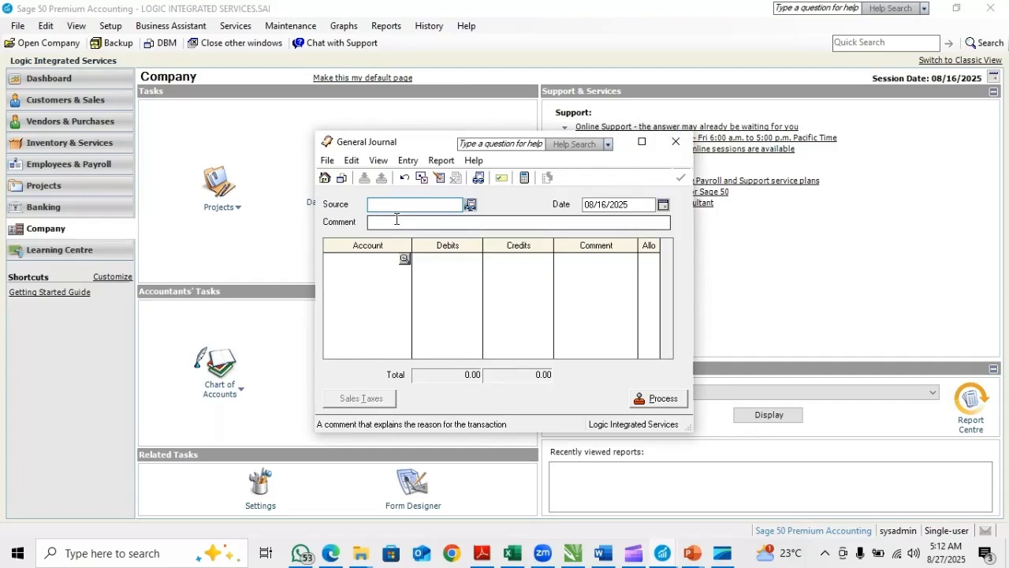
pyautogui.write('0')
pyautogui.click(394, 223)
pyautogui.write('01')
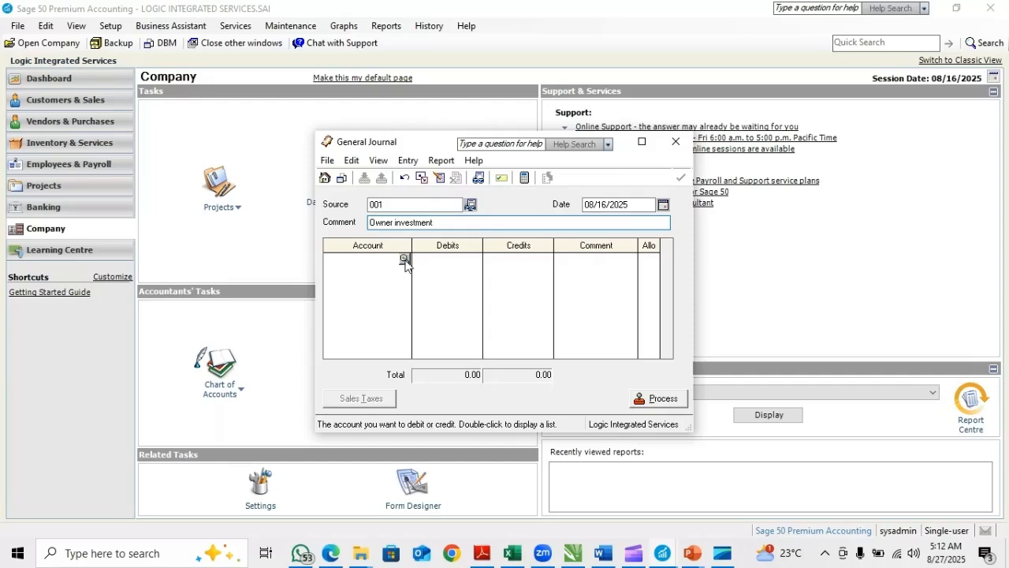
# Debit account 1055 CASH in BANK with 250,000 on the journal entry's first line
pyautogui.click(405, 259)
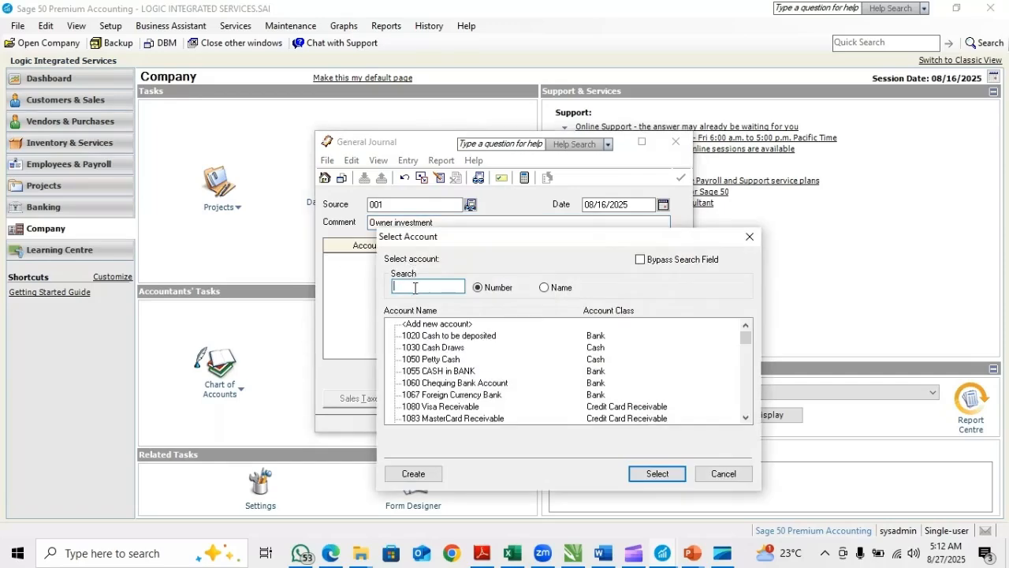
pyautogui.write('1055')
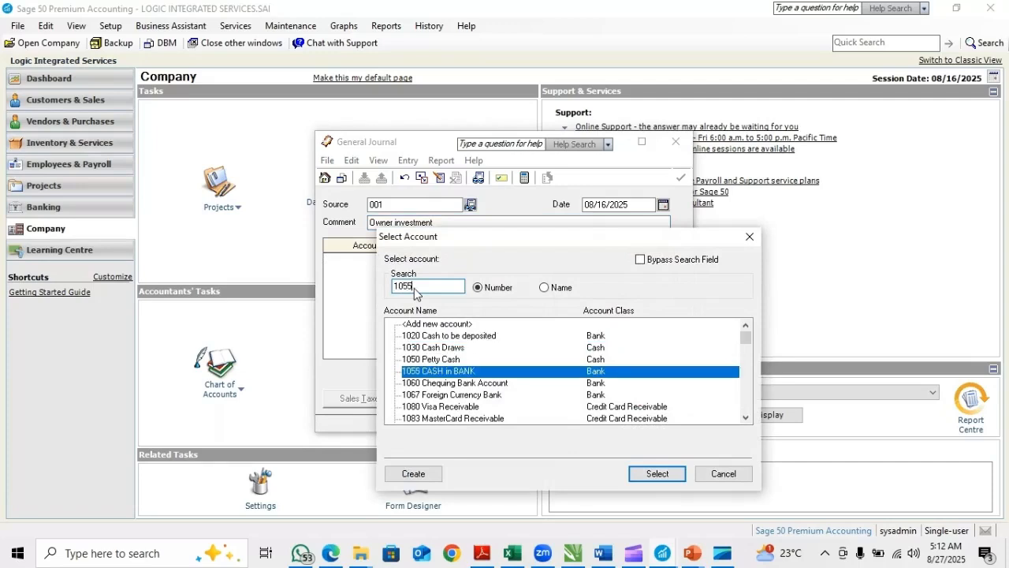
pyautogui.doubleClick(451, 375)
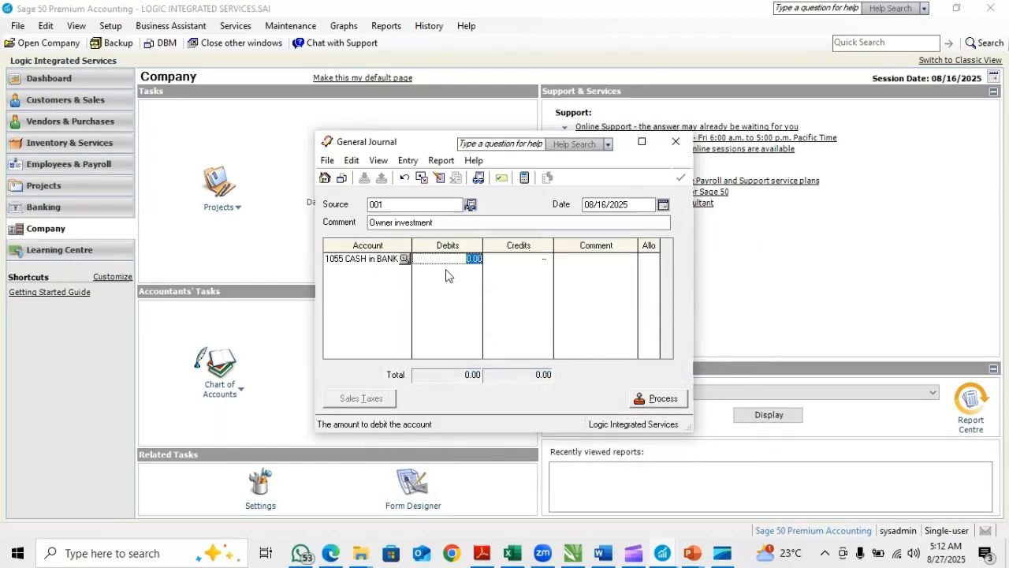
pyautogui.write('250000')
pyautogui.press('Return')
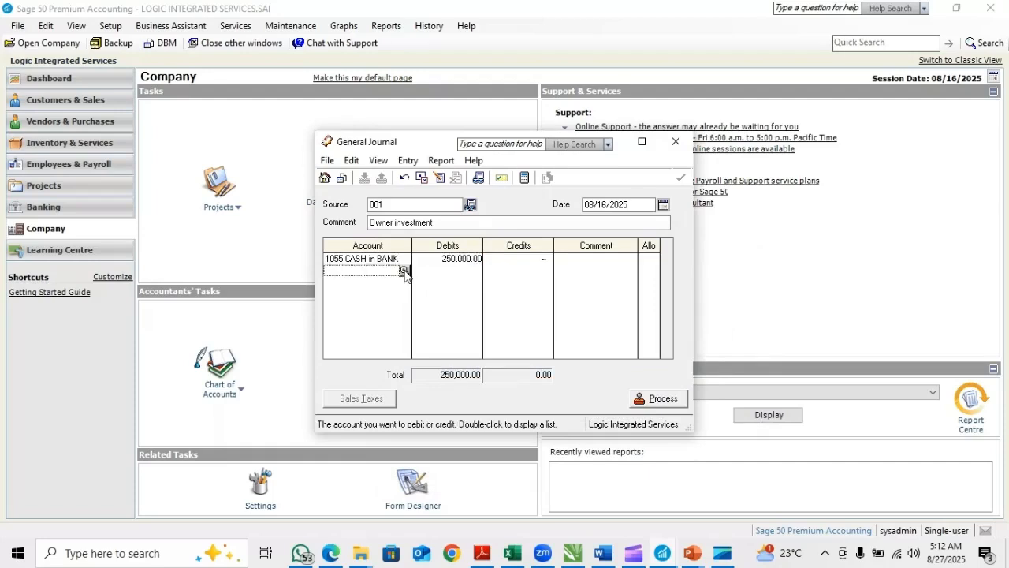
# Look up accounts by name and put 1821 Computer Equipment on the journal entry's second line
pyautogui.click(405, 272)
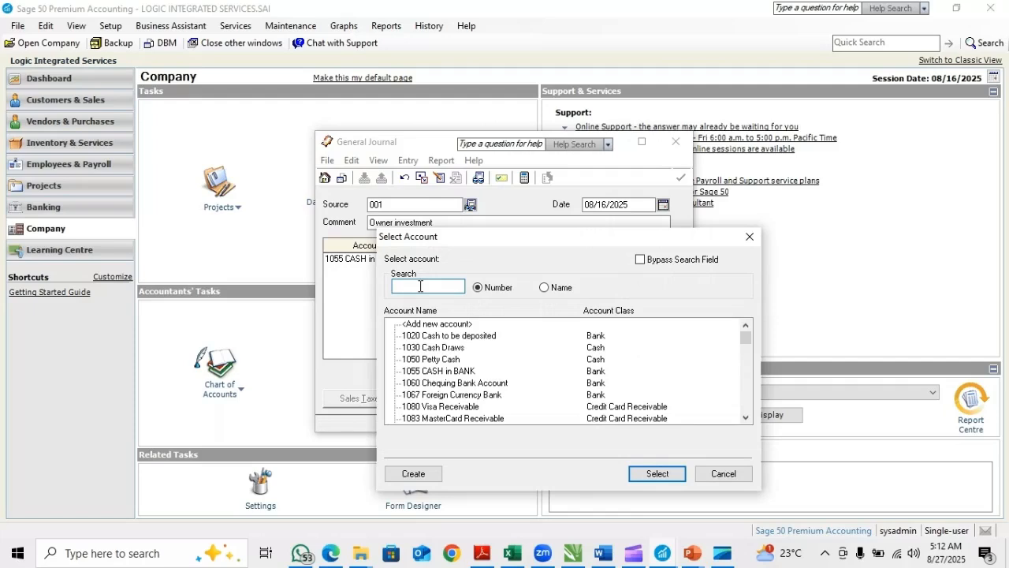
pyautogui.write('c')
pyautogui.press('BackSpace')
pyautogui.press('BackSpace')
pyautogui.press('BackSpace')
pyautogui.press('BackSpace')
pyautogui.press('BackSpace')
pyautogui.press('BackSpace')
pyautogui.press('BackSpace')
pyautogui.click(544, 287)
pyautogui.click(446, 286)
pyautogui.write('computer')
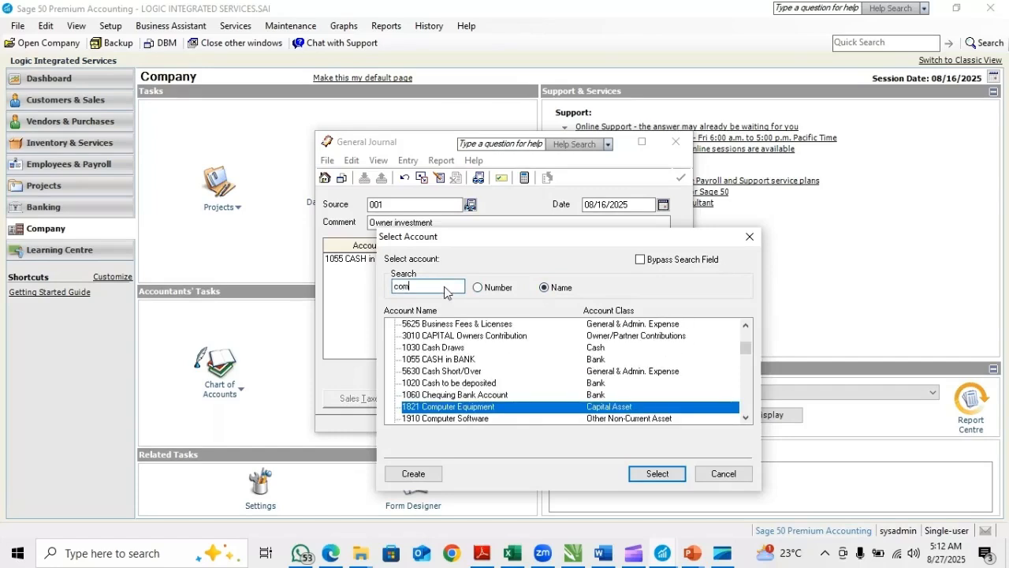
pyautogui.doubleClick(456, 407)
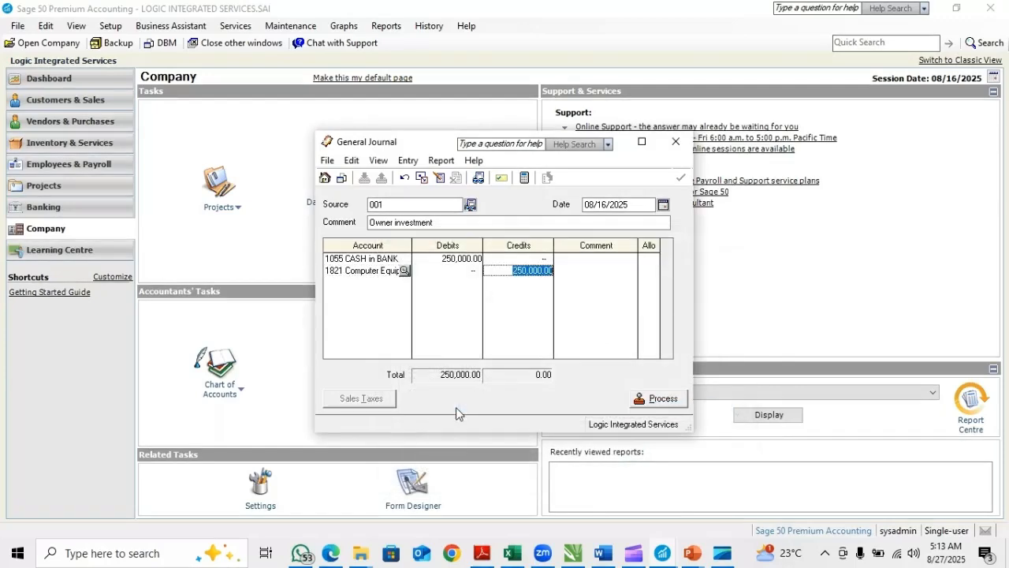
# Clear the suggested credit on the Computer Equipment line and enter a debit of 30,000 instead
pyautogui.click(463, 274)
pyautogui.click(516, 272)
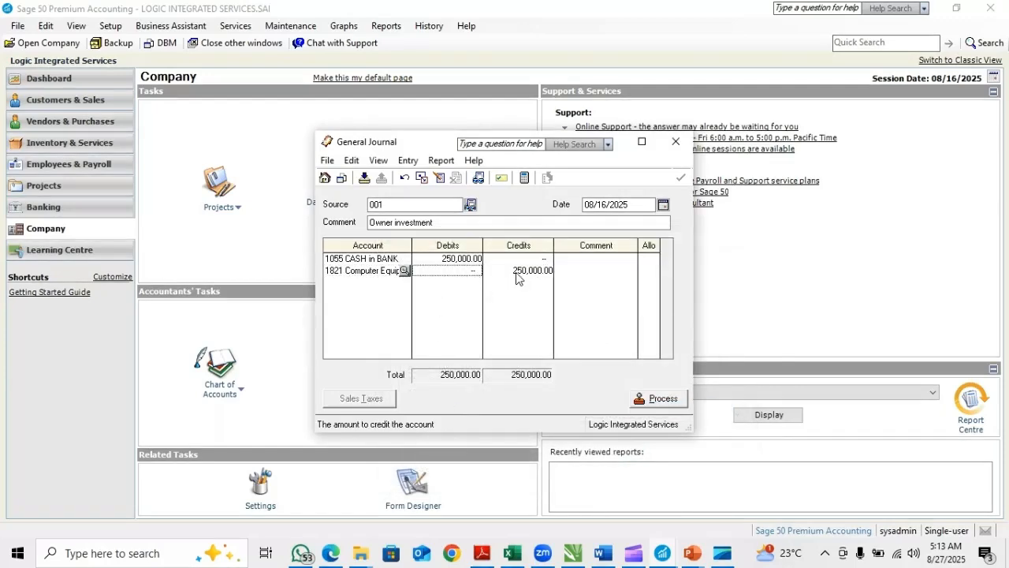
pyautogui.press('Delete')
pyautogui.click(478, 271)
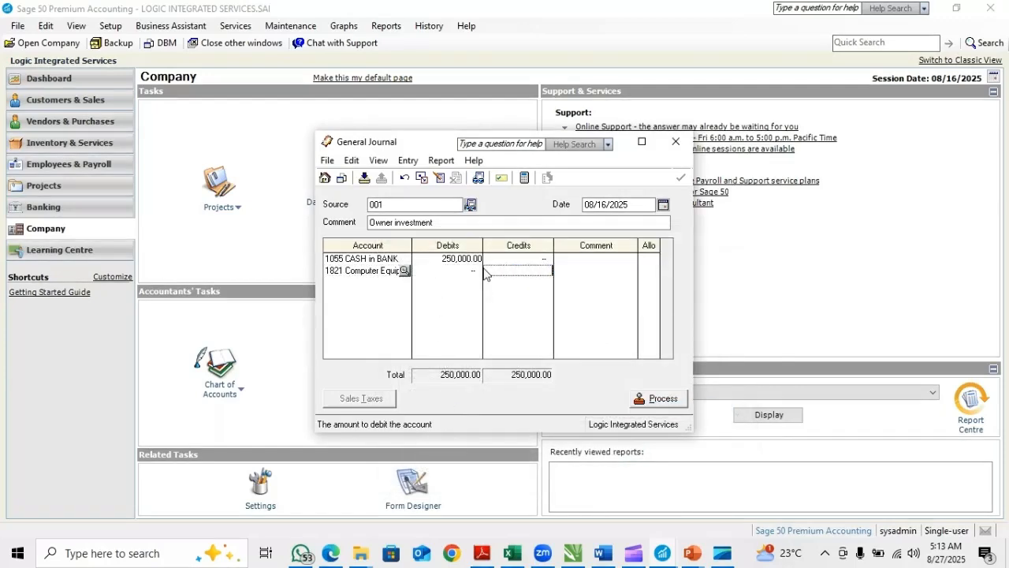
pyautogui.write('2')
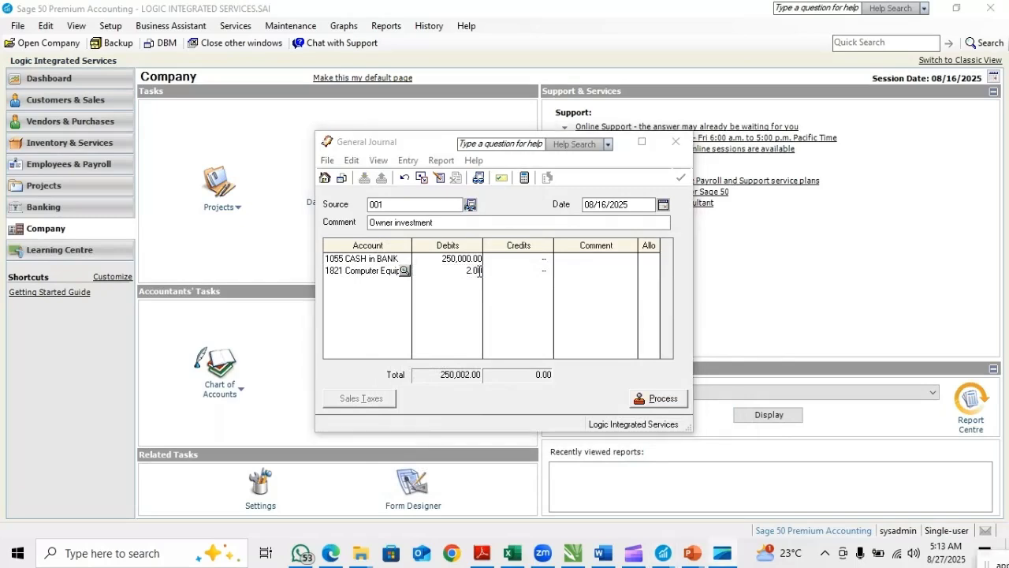
pyautogui.click(478, 271)
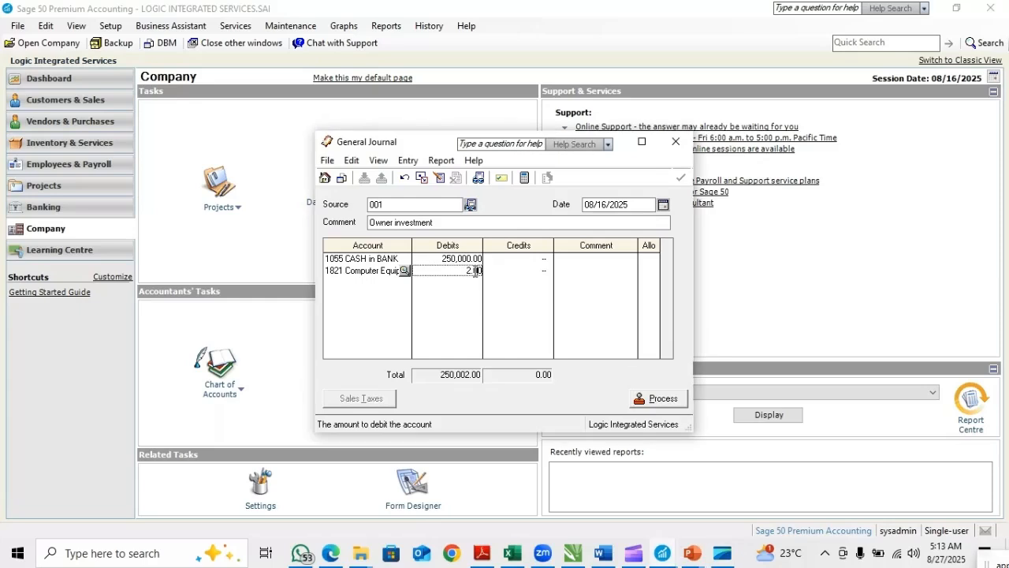
pyautogui.press('Delete')
pyautogui.write('30000')
# Add account 3010 CAPITAL Owners Contribution on the third line with a credit of 280,000
pyautogui.click(401, 284)
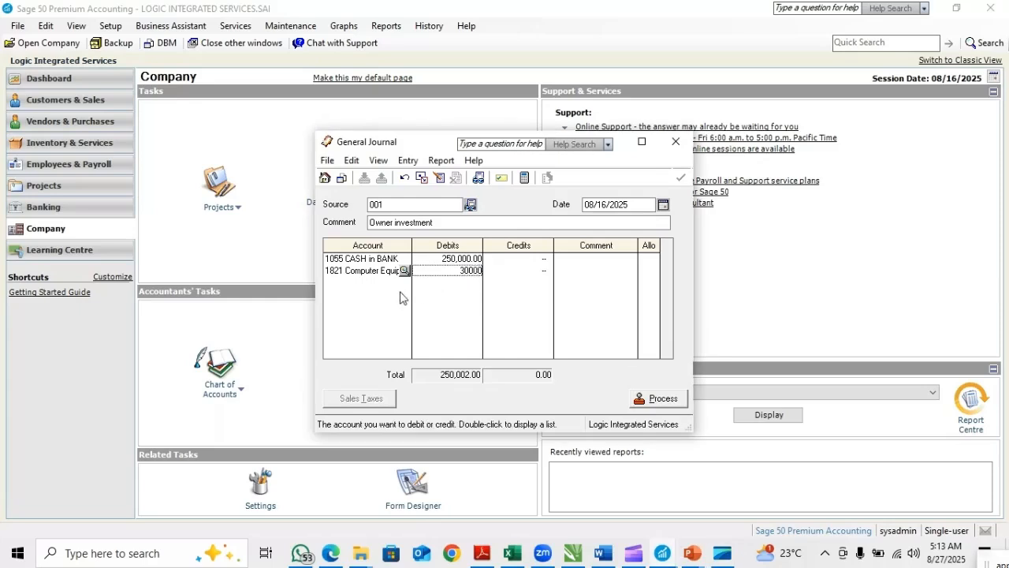
pyautogui.click(404, 283)
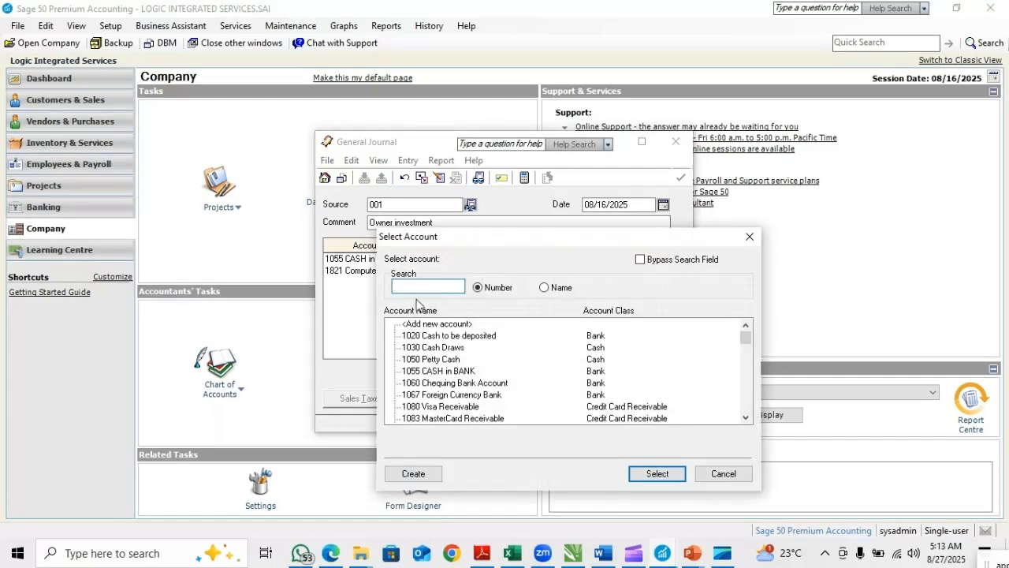
pyautogui.click(545, 288)
pyautogui.click(446, 289)
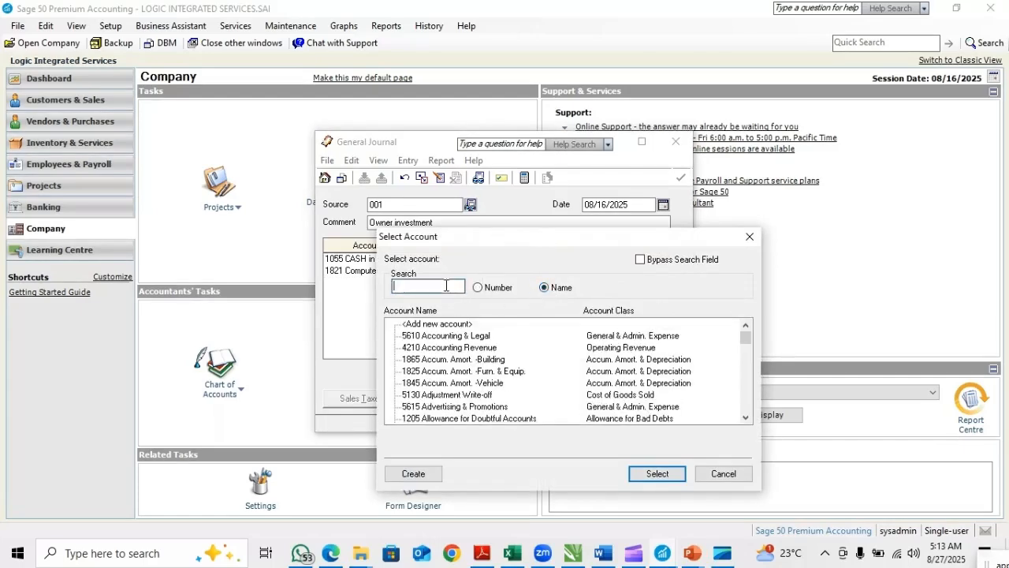
pyautogui.write('capita')
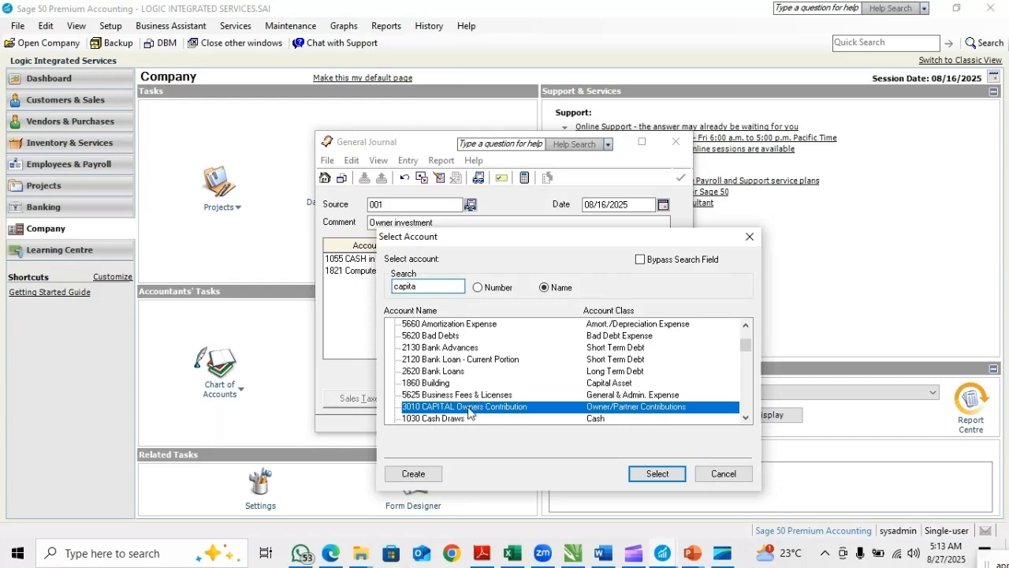
pyautogui.doubleClick(469, 410)
pyautogui.click(518, 292)
pyautogui.click(530, 274)
pyautogui.click(525, 284)
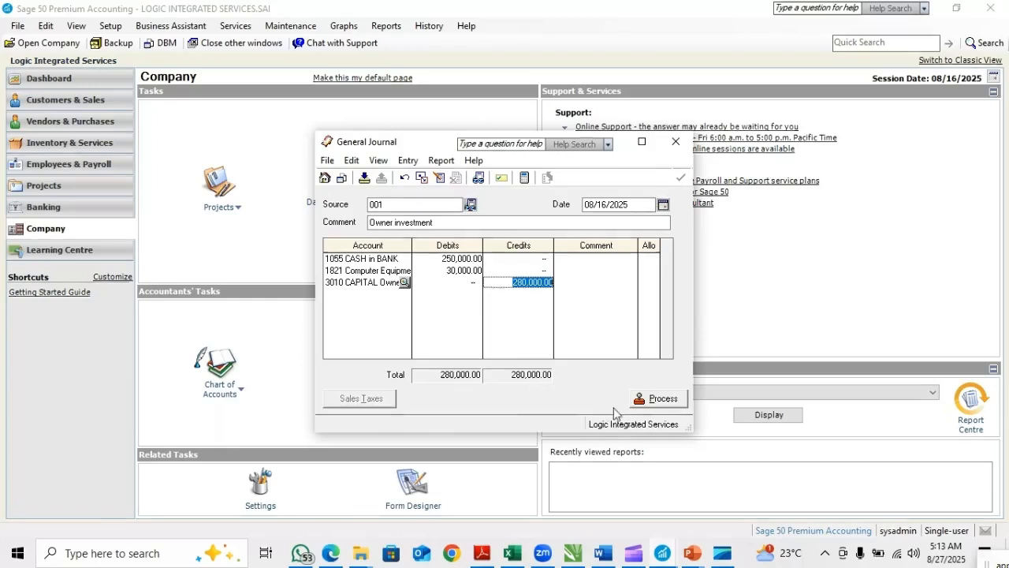
# Process the owner investment journal entry and close the General Journal
pyautogui.click(667, 405)
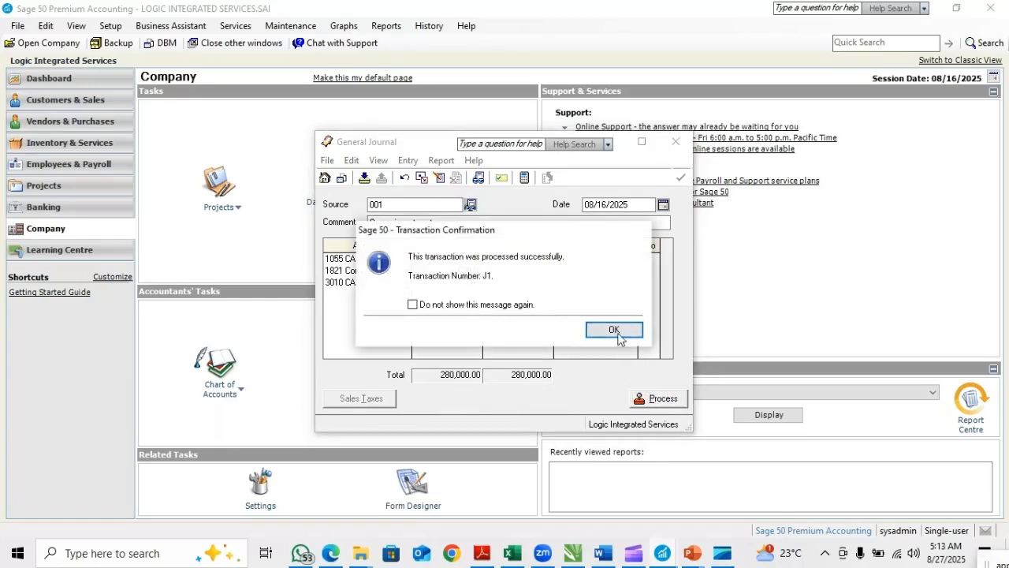
pyautogui.click(616, 330)
pyautogui.click(676, 141)
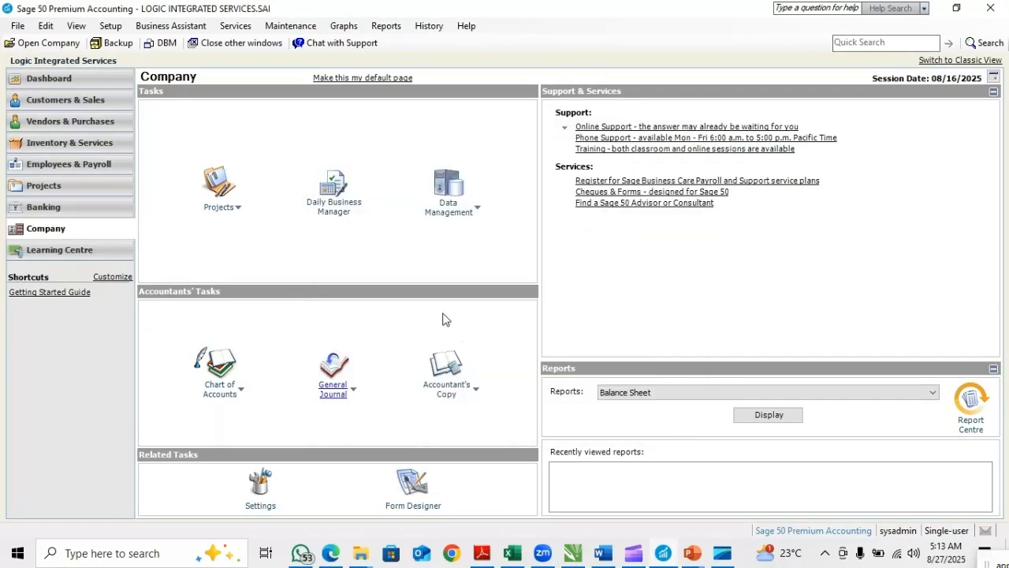
# Check the transaction list on the slide, then create and save a new vendor record with only the vendor's name
pyautogui.hotkey('alt', 'Tab')
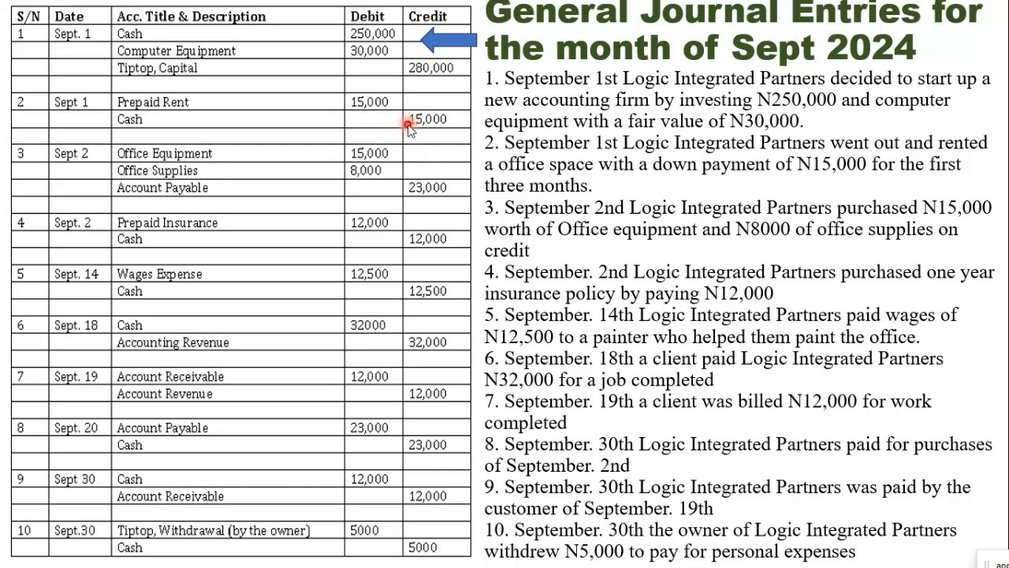
pyautogui.hotkey('alt', 'Tab')
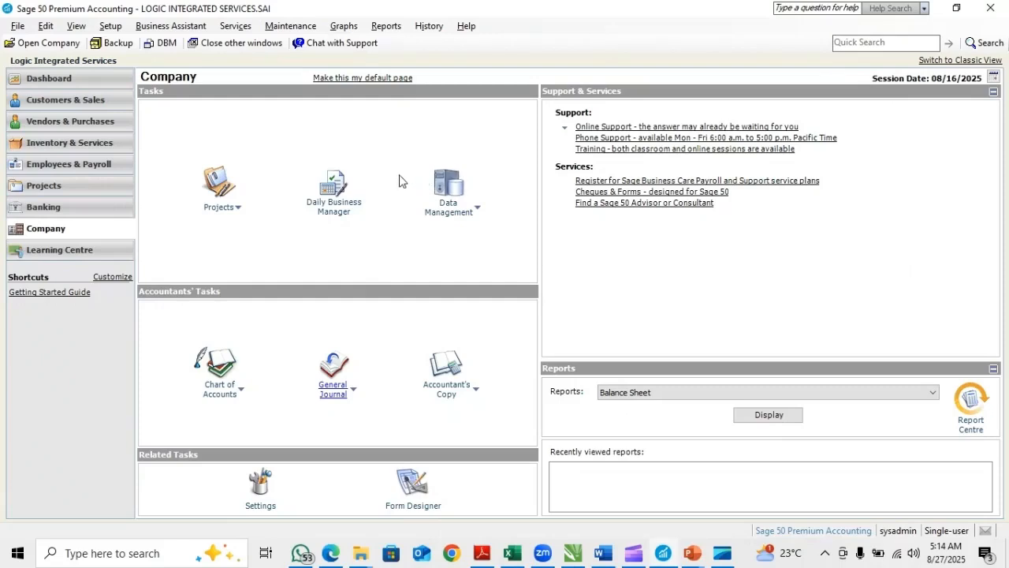
pyautogui.click(70, 124)
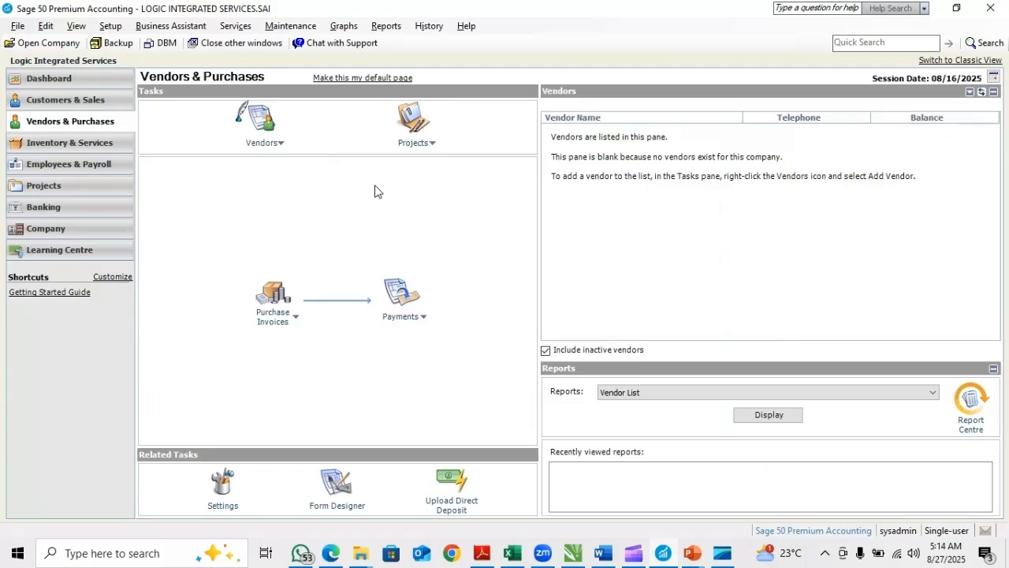
pyautogui.click(281, 145)
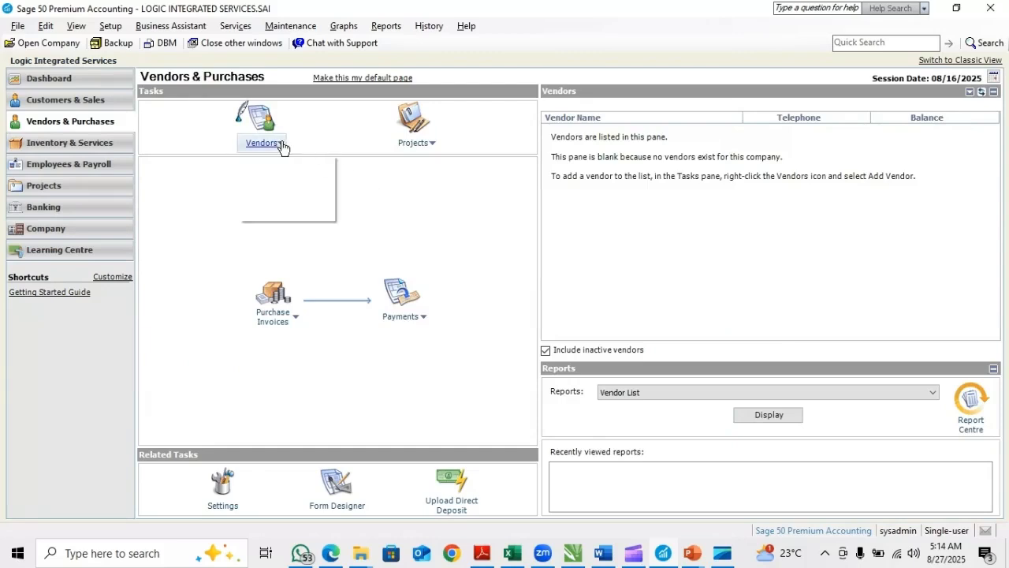
pyautogui.click(268, 163)
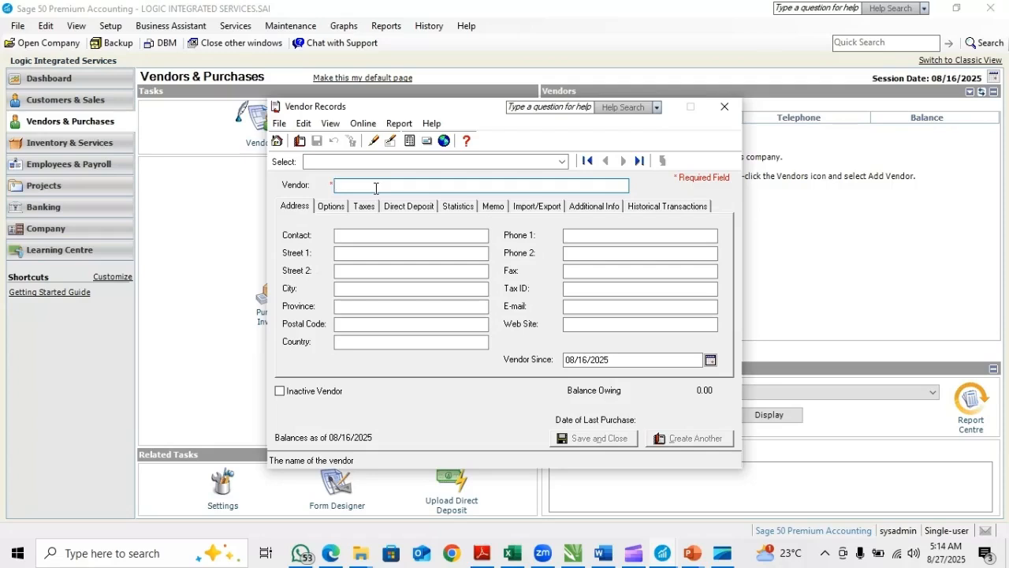
pyautogui.write('M')
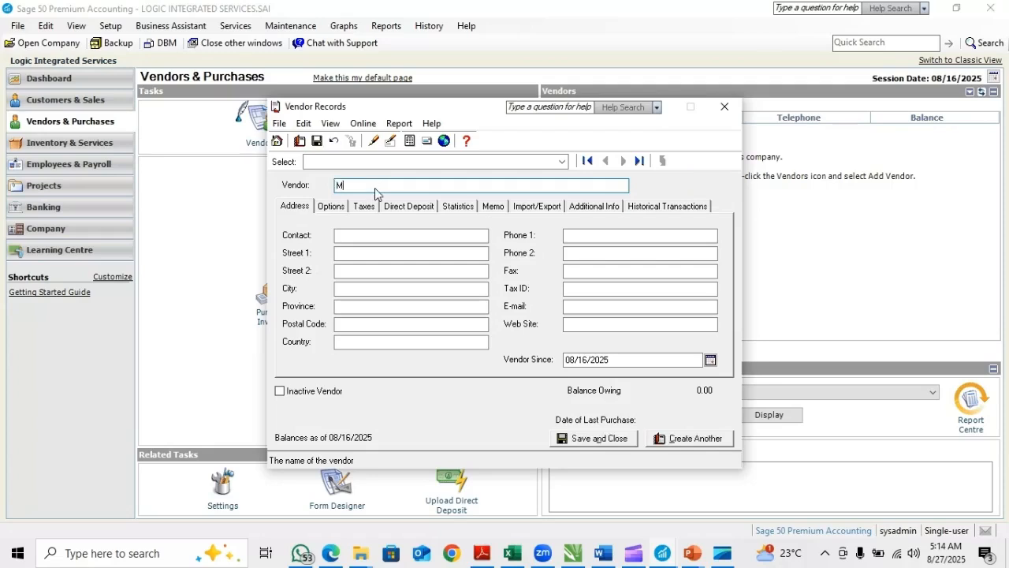
pyautogui.write('i Joseph')
pyautogui.click(398, 236)
pyautogui.click(589, 437)
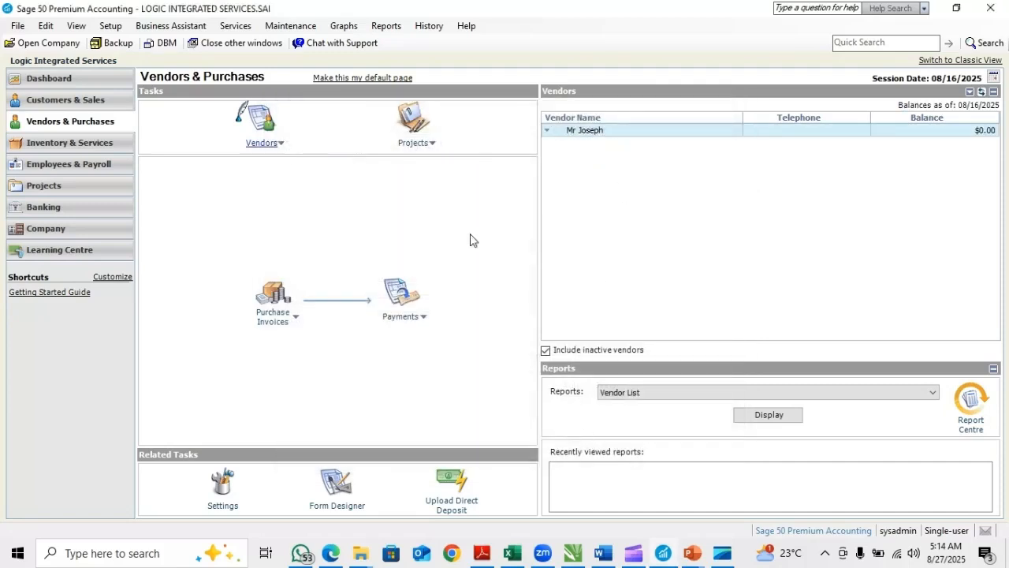
# Start an expense payment made by Cash from account 1055 CASH in BANK
pyautogui.click(425, 319)
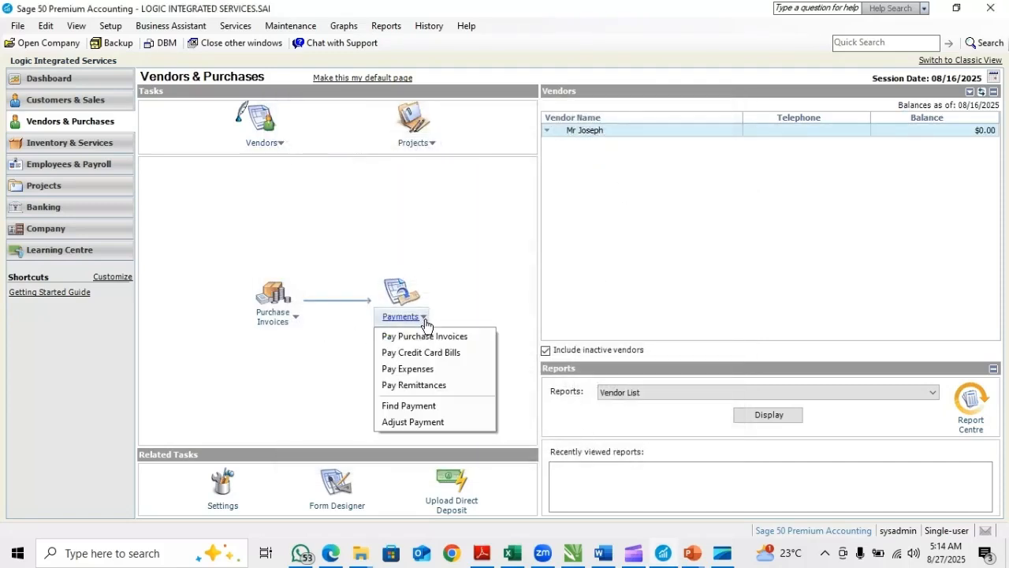
pyautogui.click(414, 368)
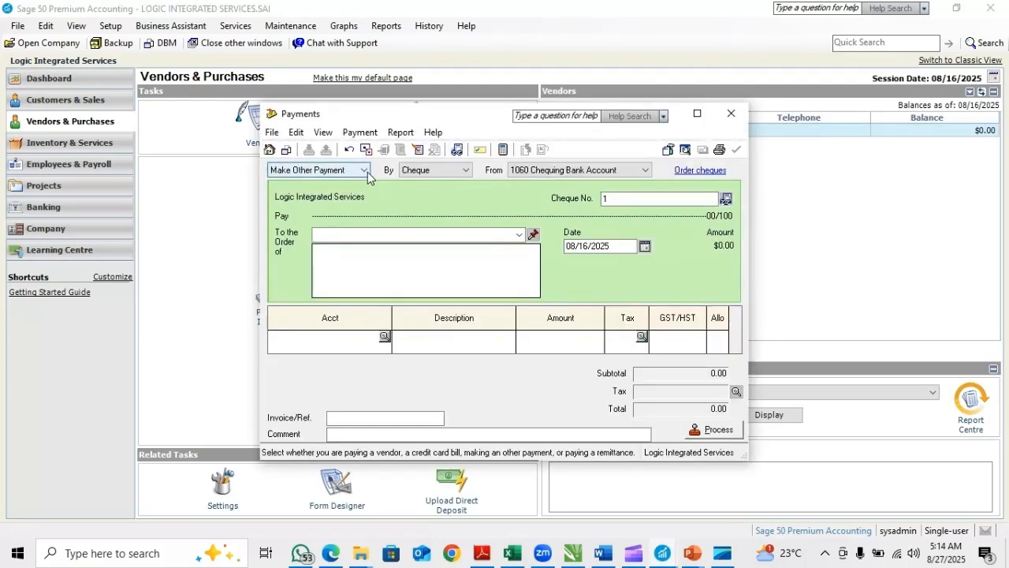
pyautogui.click(466, 171)
pyautogui.click(425, 183)
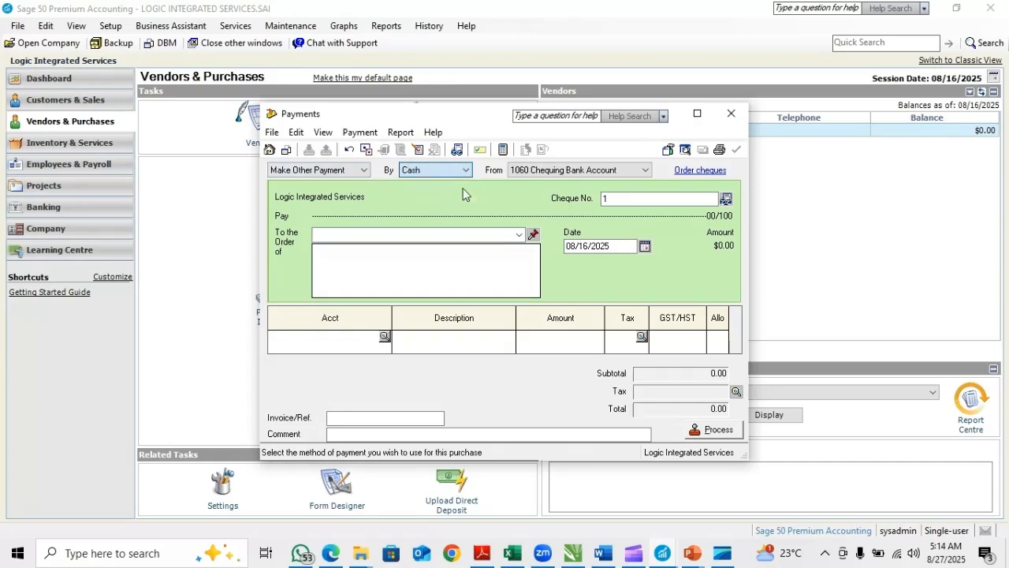
pyautogui.click(527, 171)
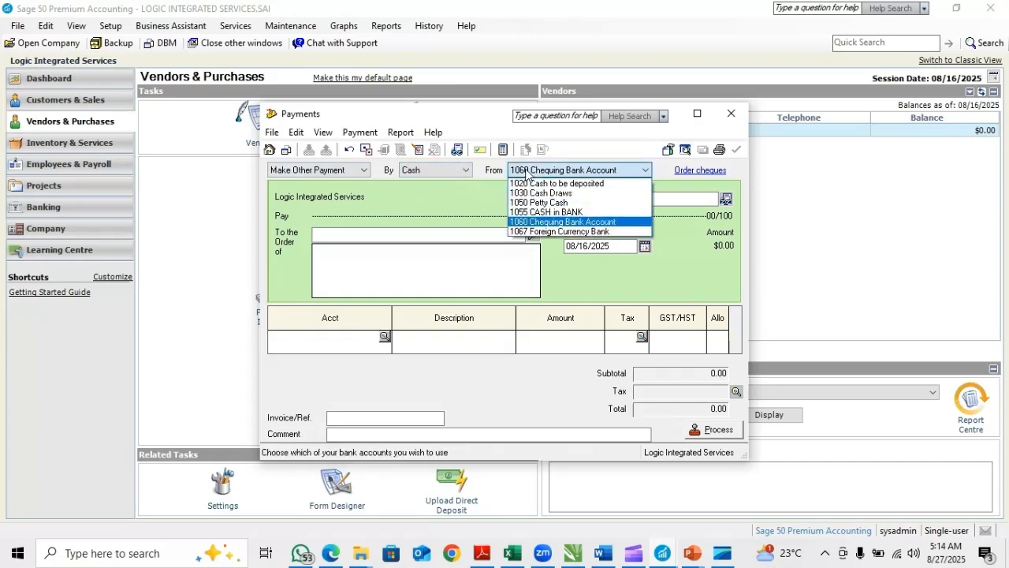
pyautogui.click(540, 213)
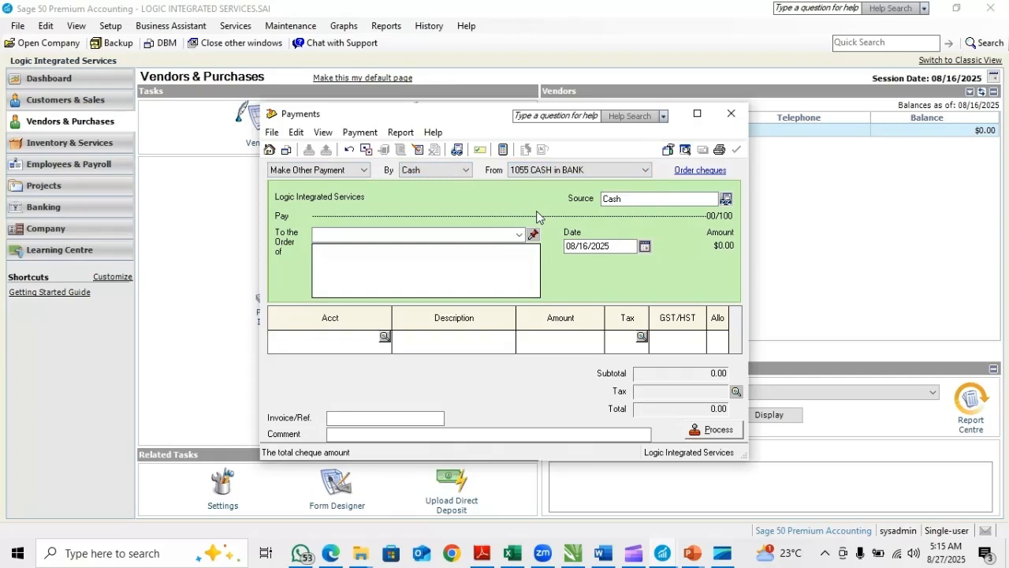
# Set the newly created vendor as the payee and assign the payment line to account 5760 Rent
pyautogui.click(519, 234)
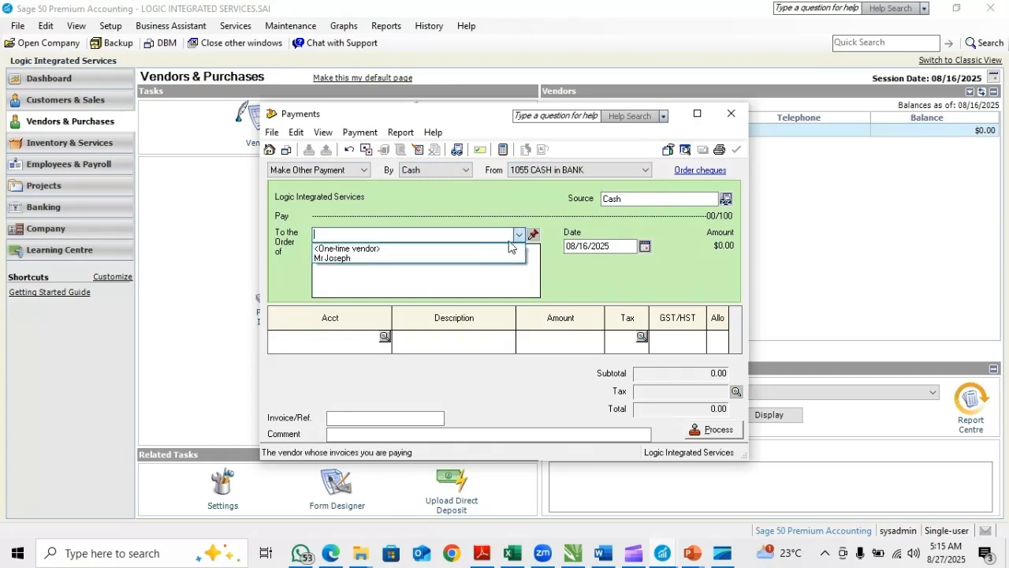
pyautogui.click(351, 260)
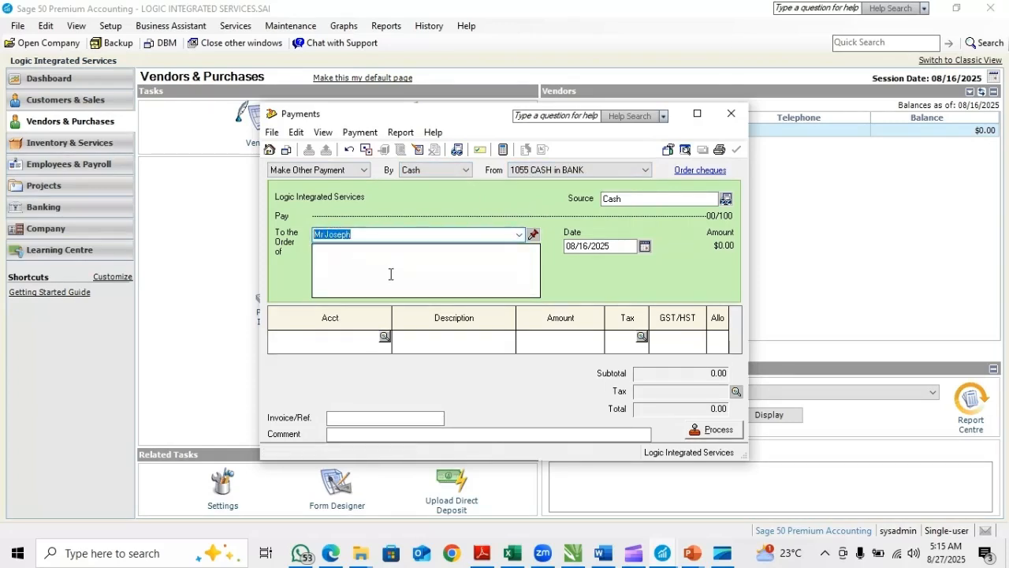
pyautogui.click(384, 336)
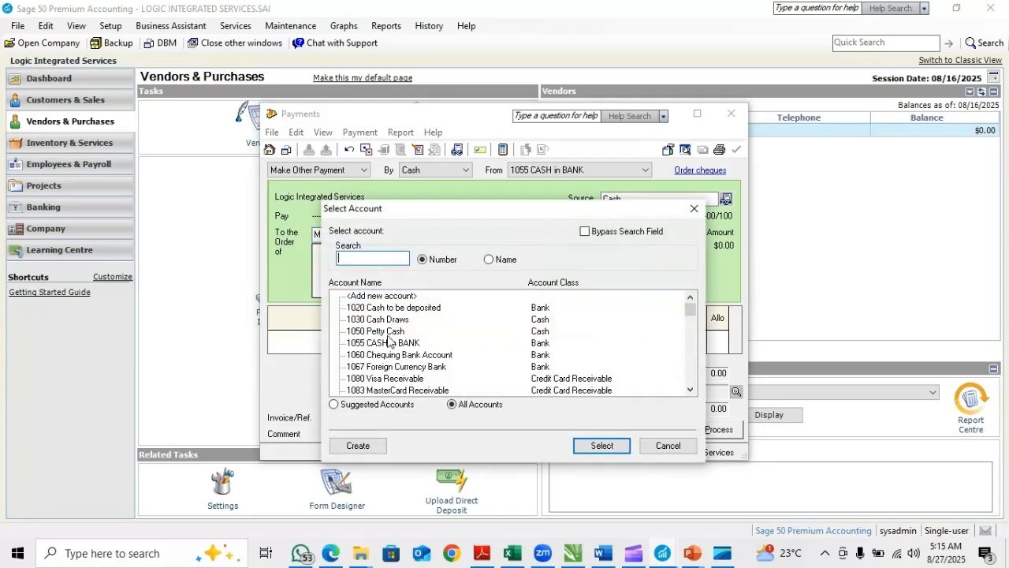
pyautogui.moveTo(451, 214)
pyautogui.mouseDown()
pyautogui.moveTo(669, 238)
pyautogui.moveTo(600, 307)
pyautogui.moveTo(328, 329)
pyautogui.moveTo(305, 315)
pyautogui.moveTo(439, 199)
pyautogui.moveTo(460, 202)
pyautogui.mouseUp()
pyautogui.click(493, 242)
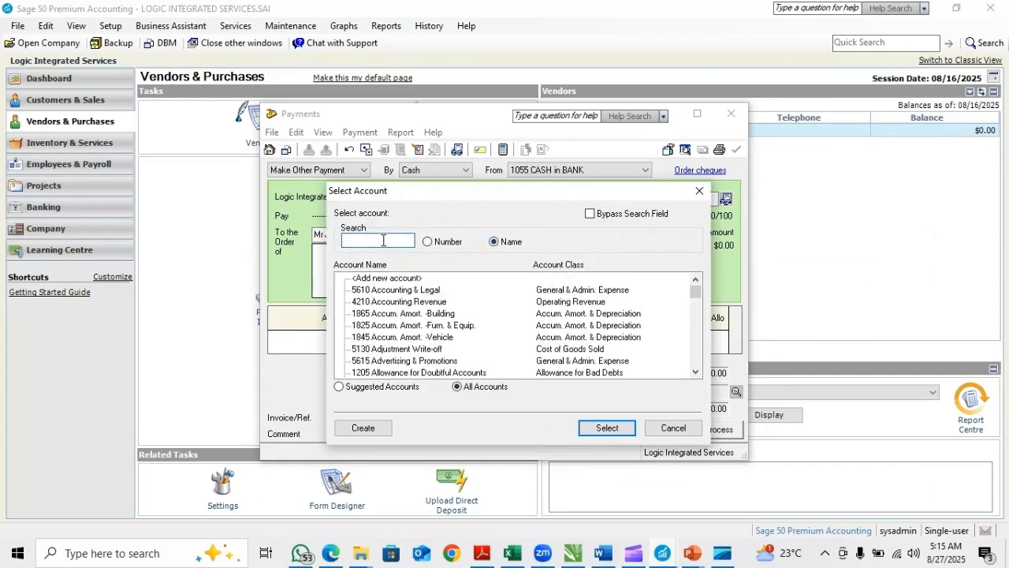
pyautogui.write('Rent')
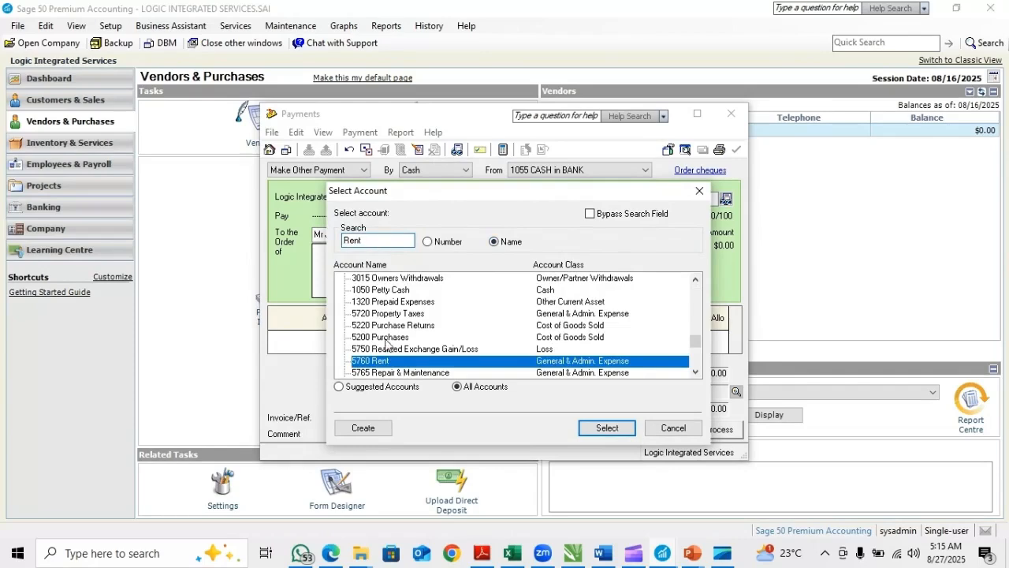
pyautogui.doubleClick(373, 360)
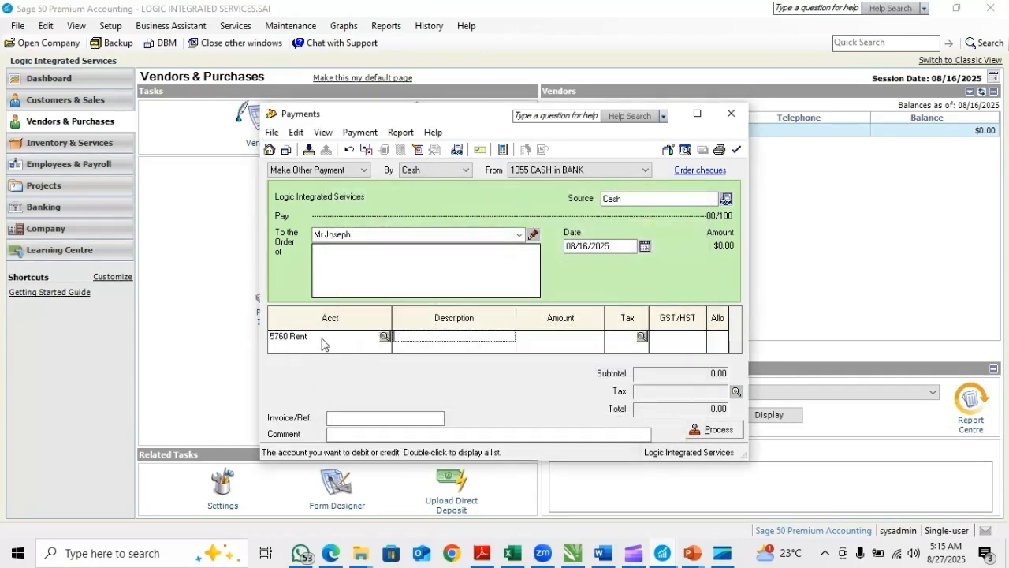
# Describe the rent payment line as Prepaid and set its amount to 15,000
pyautogui.write('Prepaid')
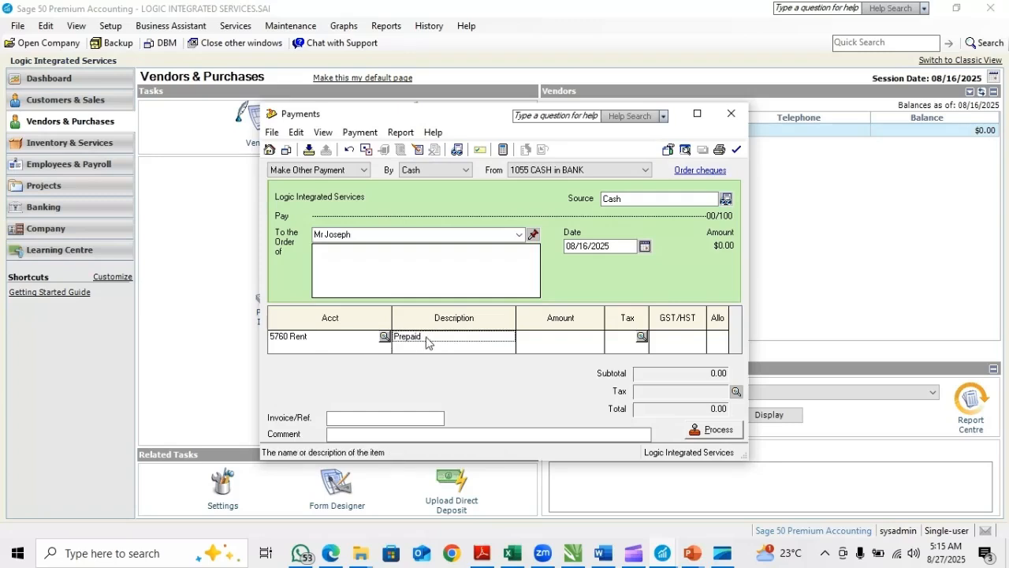
pyautogui.click(532, 341)
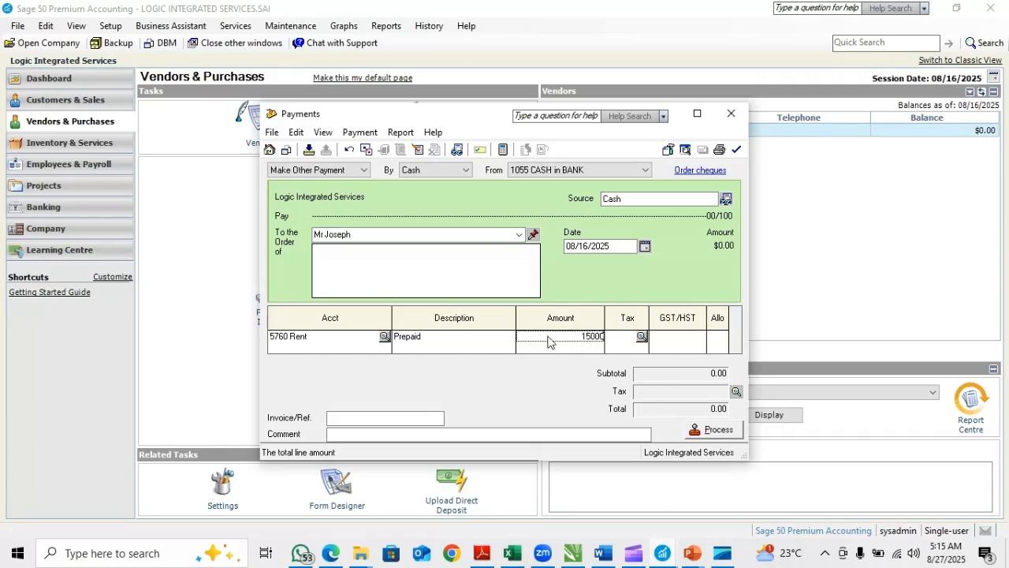
pyautogui.press('Tab')
pyautogui.press('Tab')
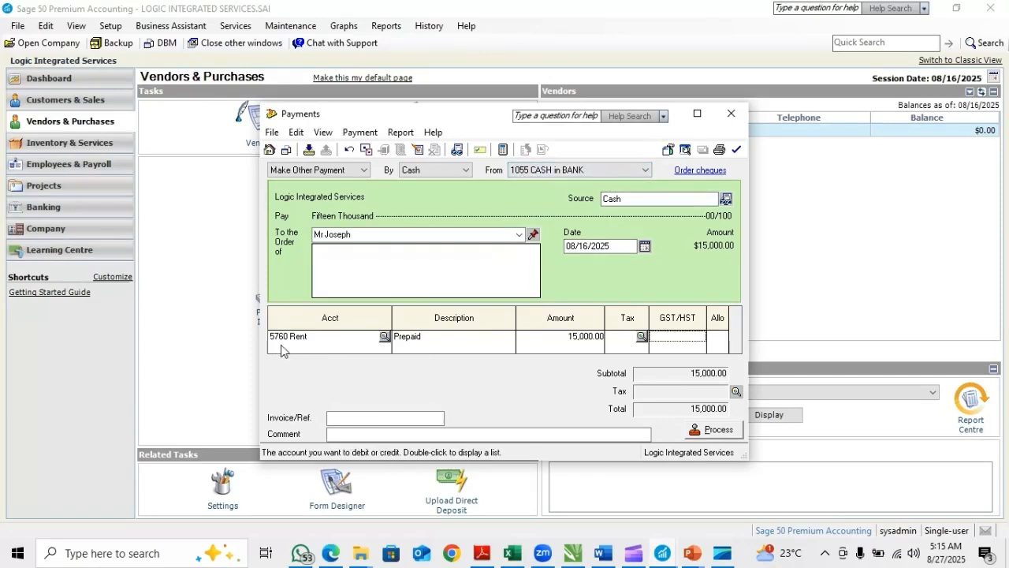
# Process the prepaid rent payment and close the Payments window
pyautogui.click(716, 430)
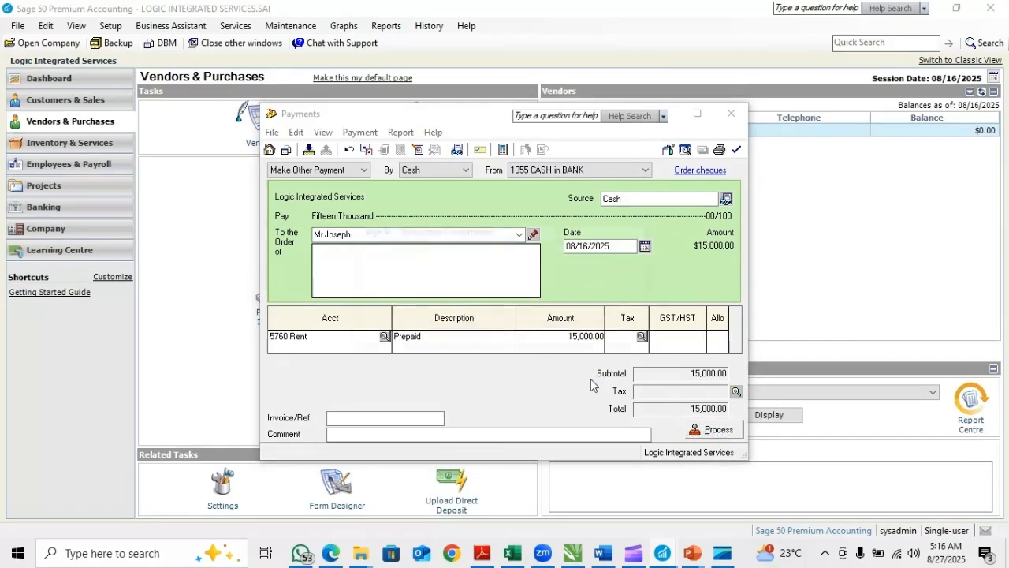
pyautogui.click(621, 329)
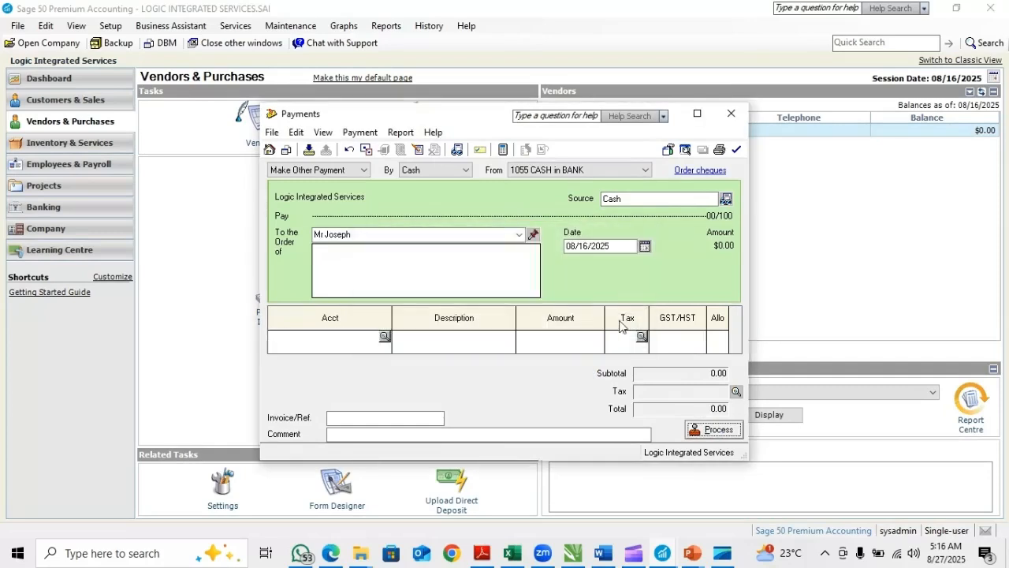
pyautogui.click(730, 114)
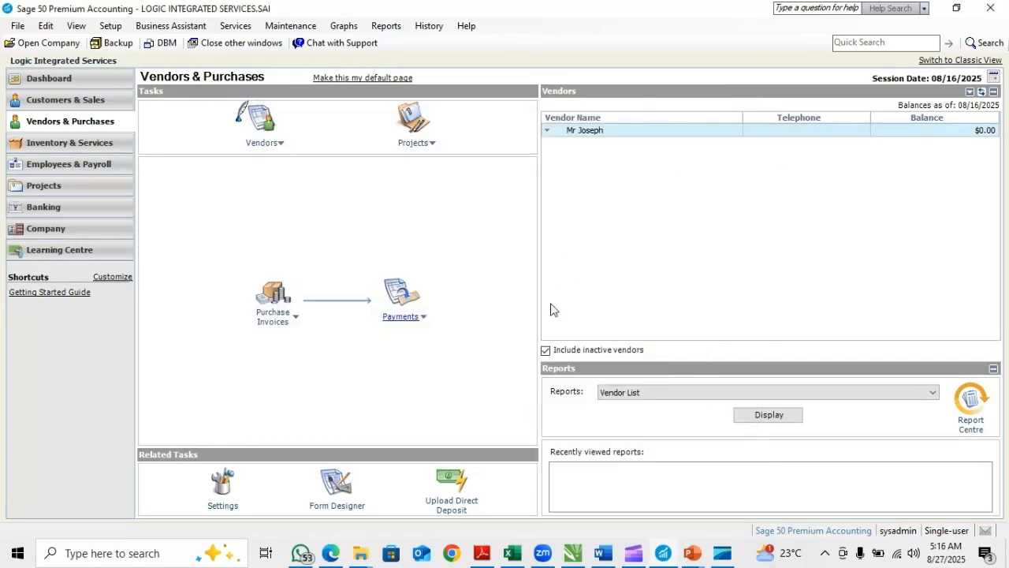
# Review the third September transaction on the slide, then create and save a vendor record named XYZ LTD
pyautogui.click(643, 382)
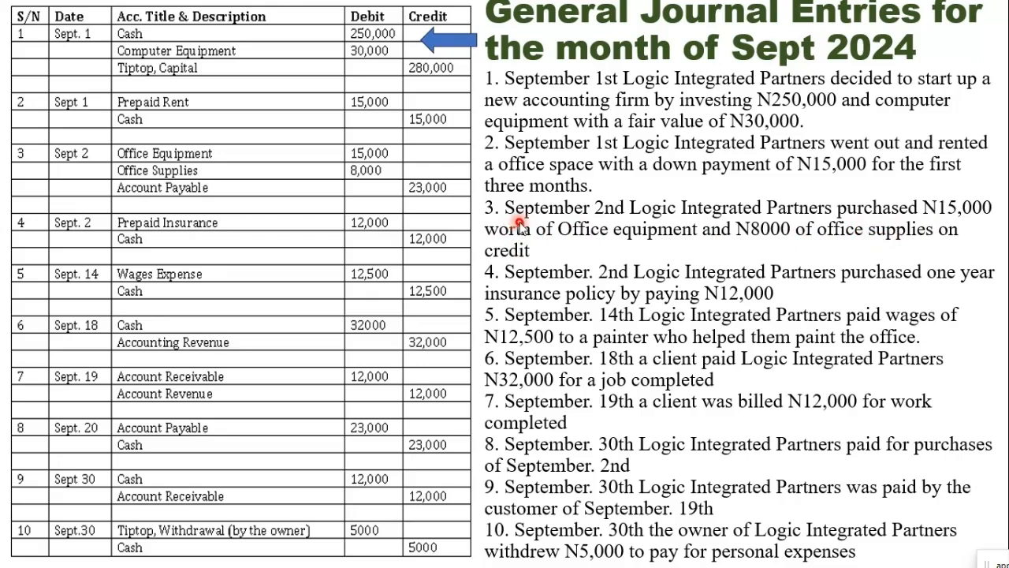
pyautogui.hotkey('alt', 'Tab')
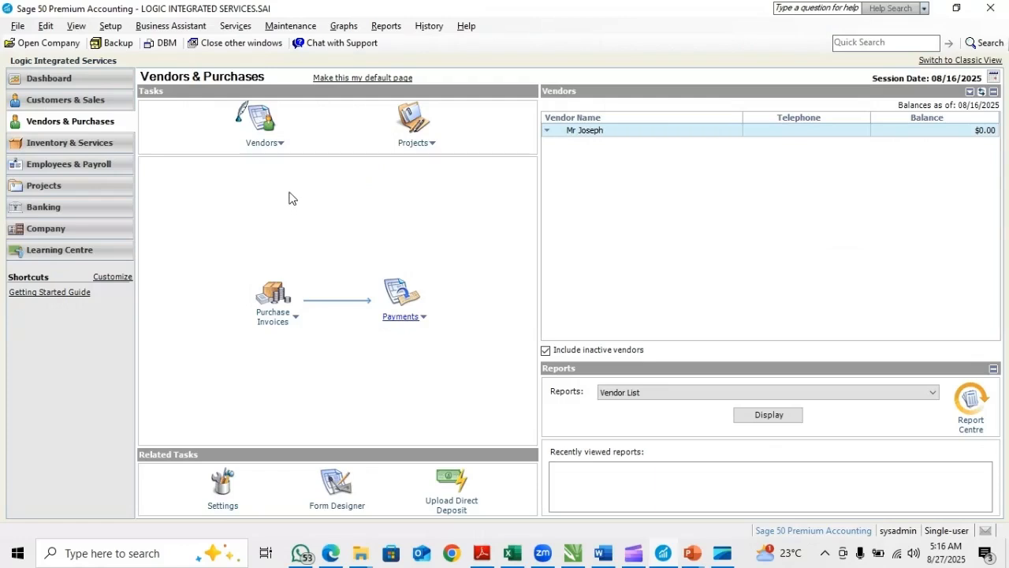
pyautogui.click(277, 146)
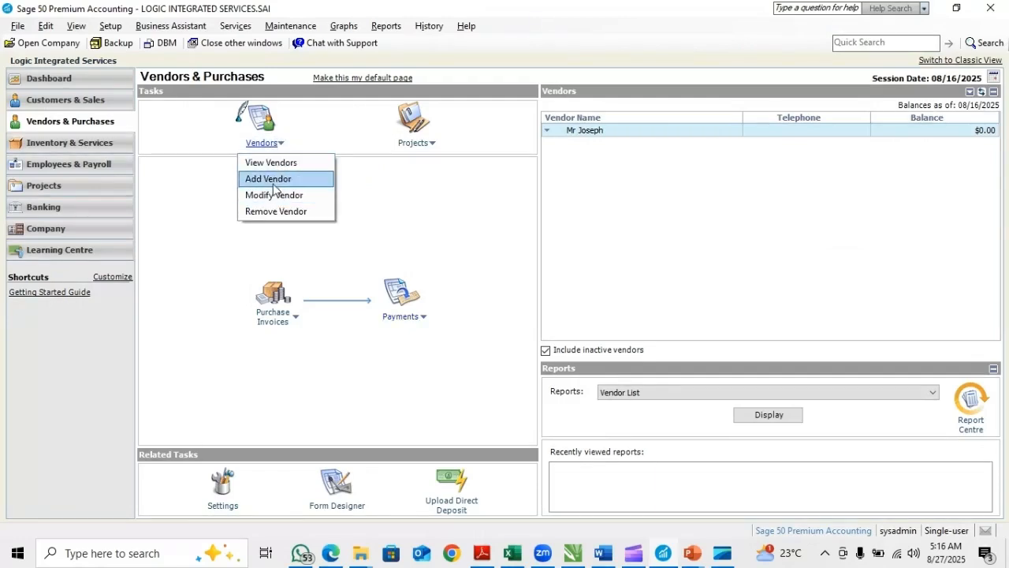
pyautogui.click(272, 178)
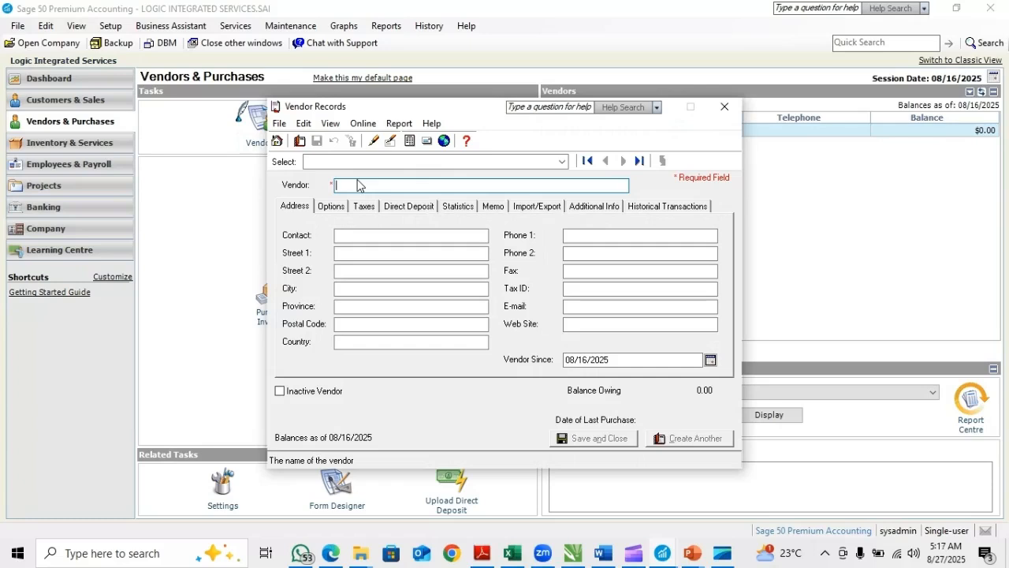
pyautogui.write('XY')
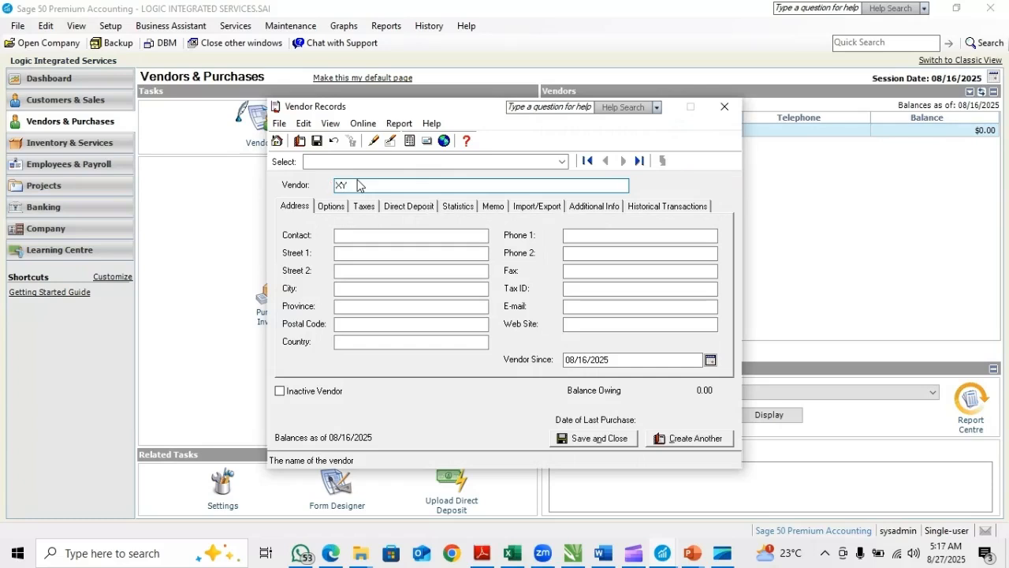
pyautogui.write('Z LTD')
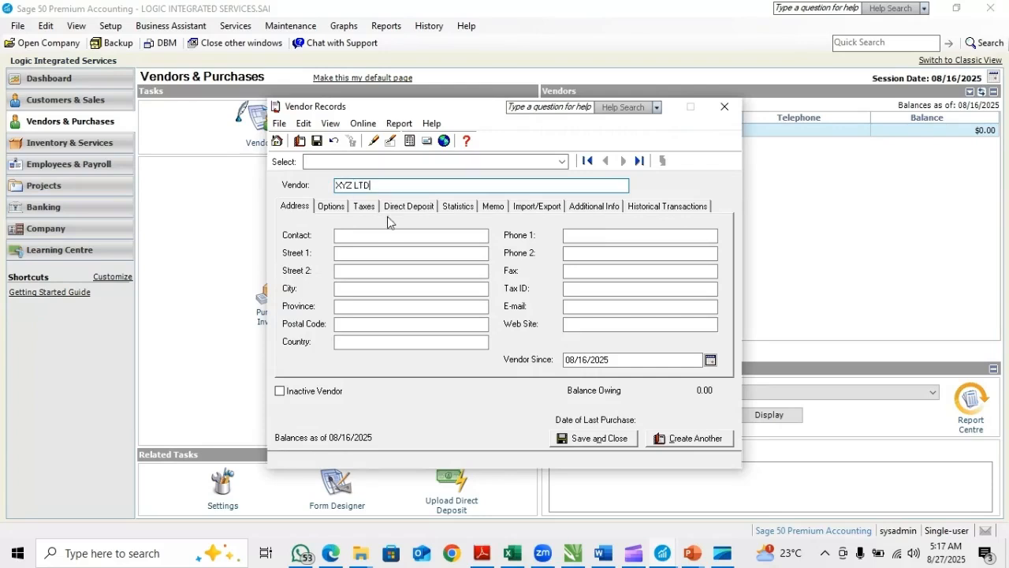
pyautogui.click(607, 441)
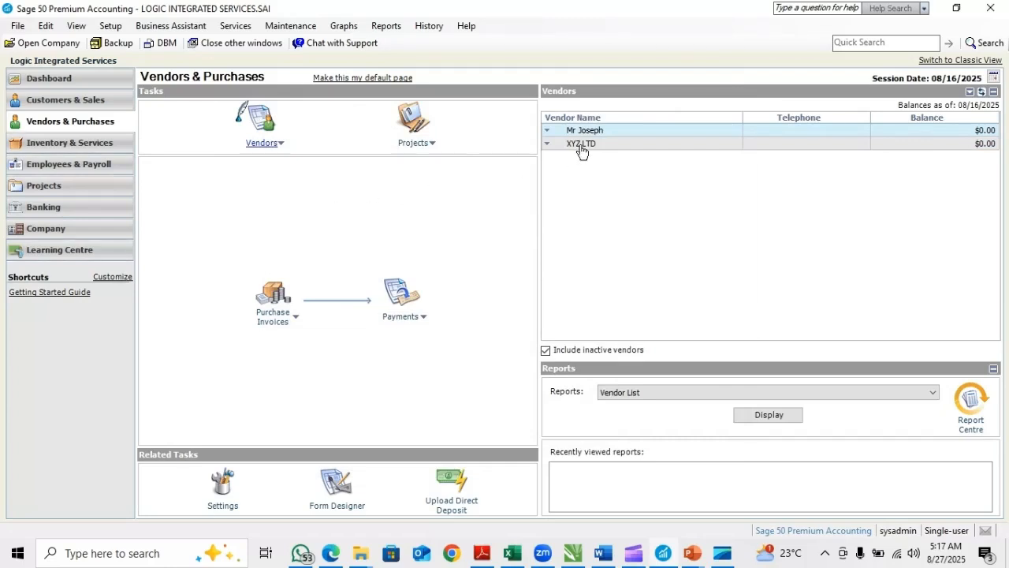
# Create a purchase invoice for vendor XYZ LTD with invoice number 0001
pyautogui.click(291, 326)
pyautogui.click(292, 336)
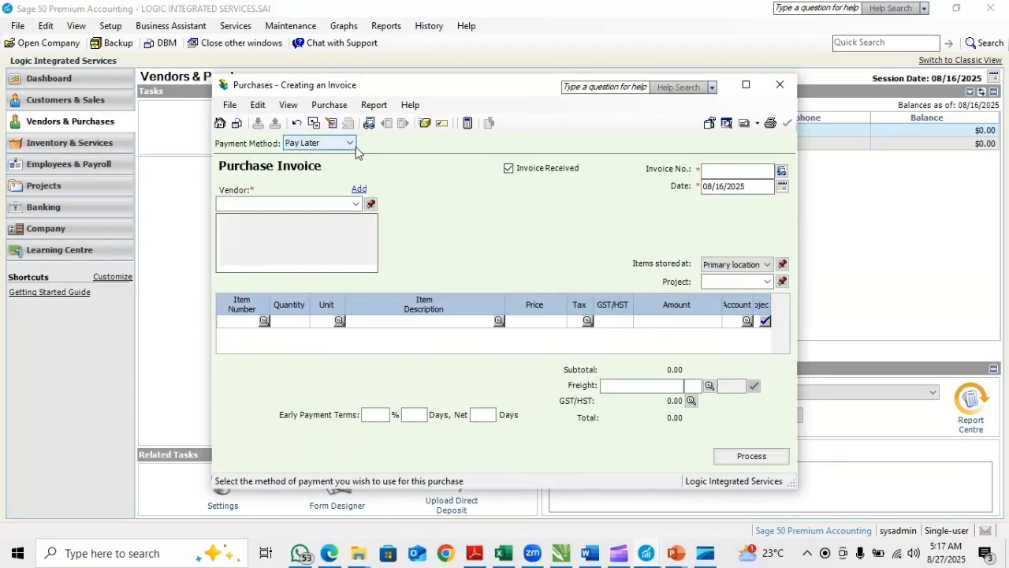
pyautogui.click(355, 205)
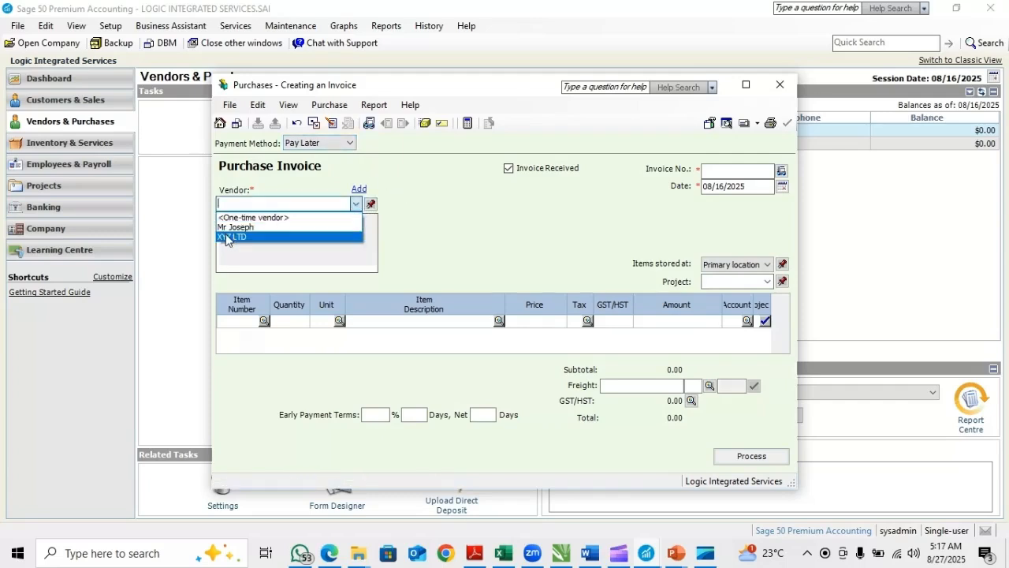
pyautogui.click(228, 238)
pyautogui.click(712, 169)
pyautogui.write('0')
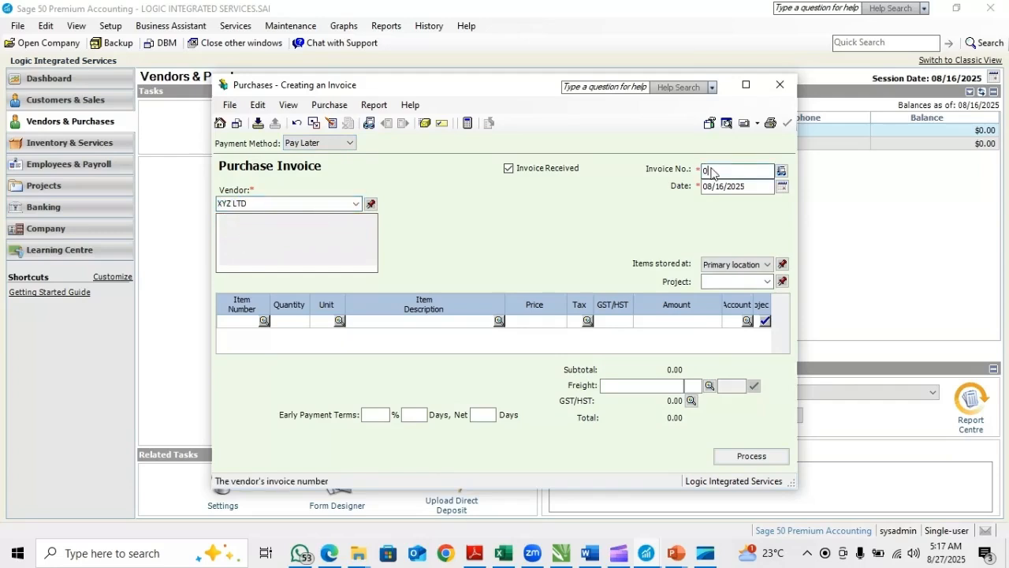
pyautogui.write('001')
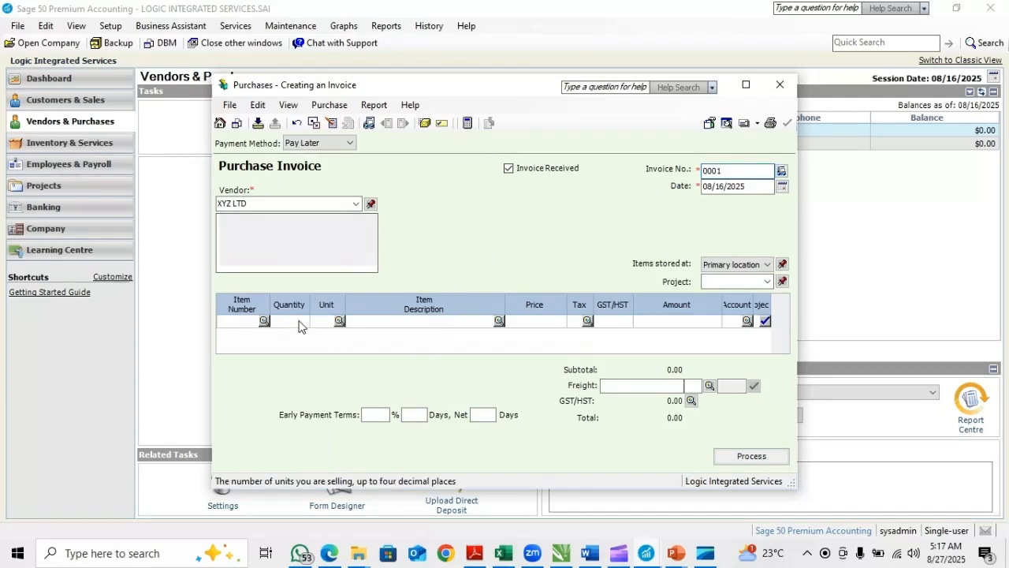
# Fill the first invoice line with the description Office Equipment, a price of 15,000 and an amount of 15,000
pyautogui.click(403, 324)
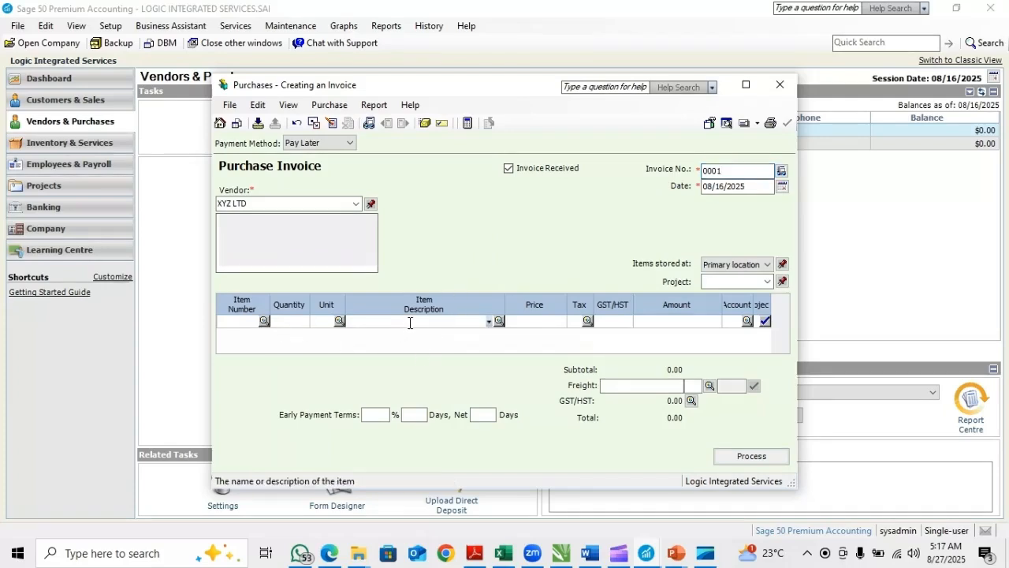
pyautogui.write('Of')
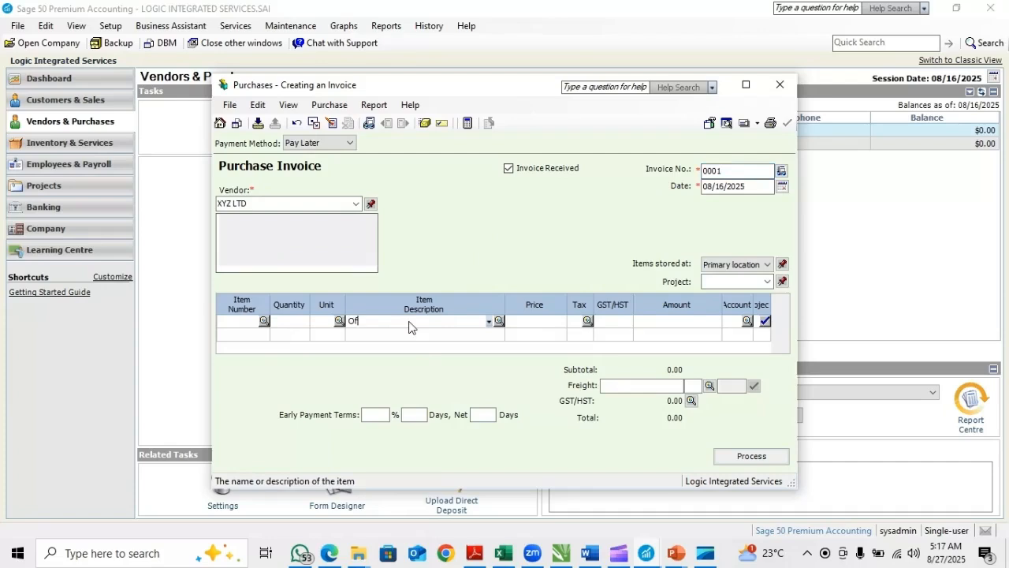
pyautogui.write('fice Equipment')
pyautogui.click(518, 325)
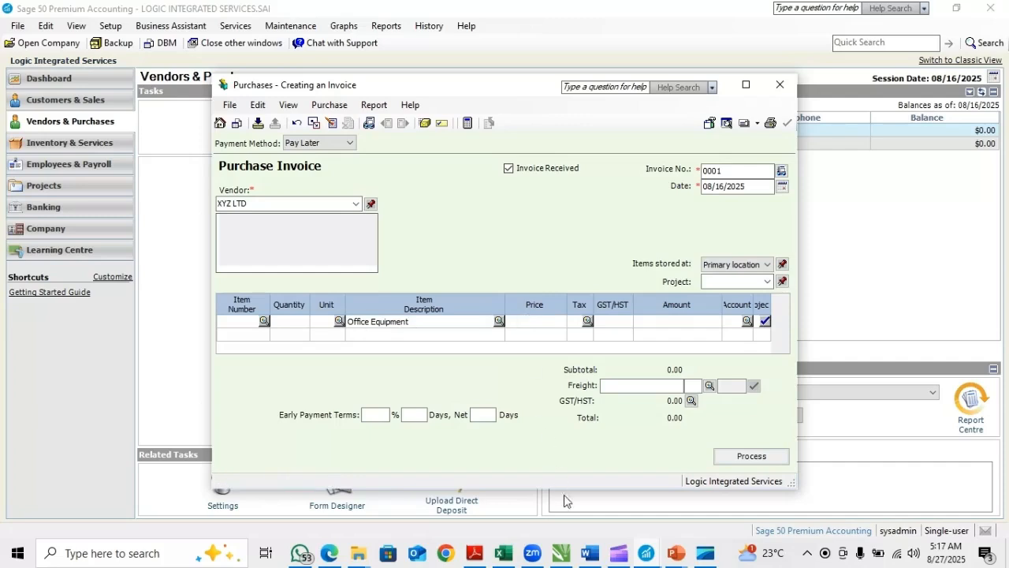
pyautogui.hotkey('alt', 'Tab')
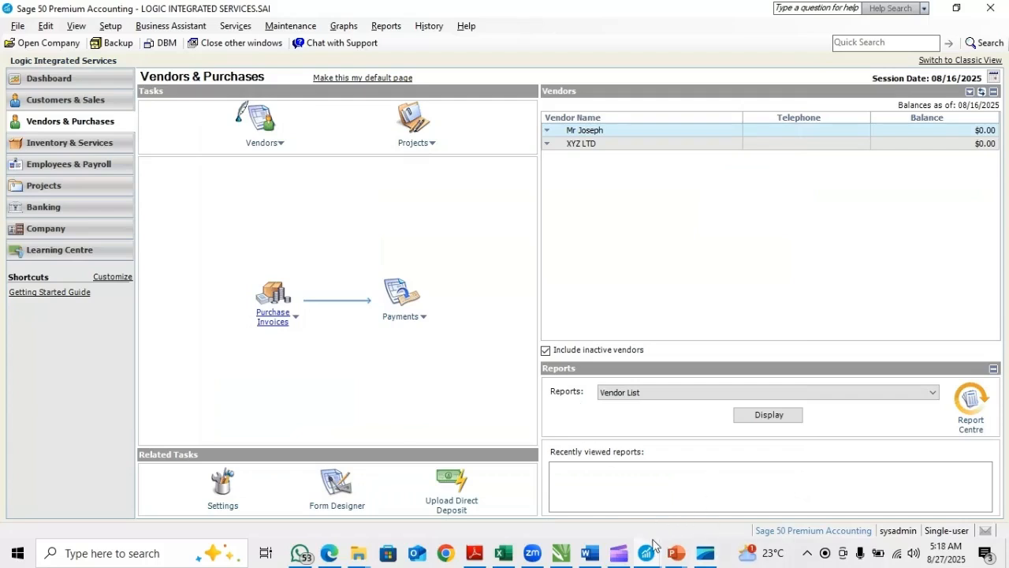
pyautogui.moveTo(651, 555)
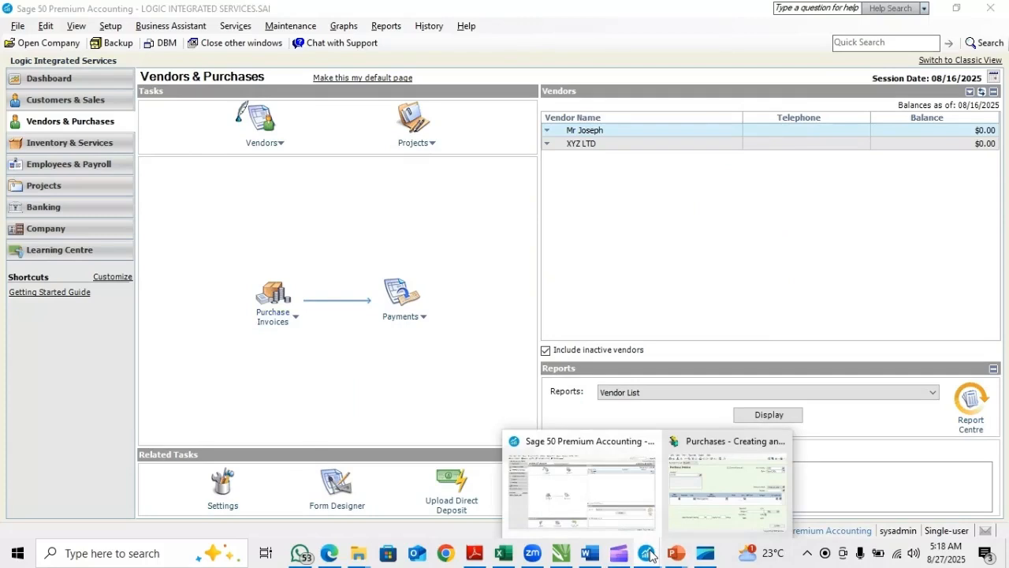
pyautogui.click(690, 492)
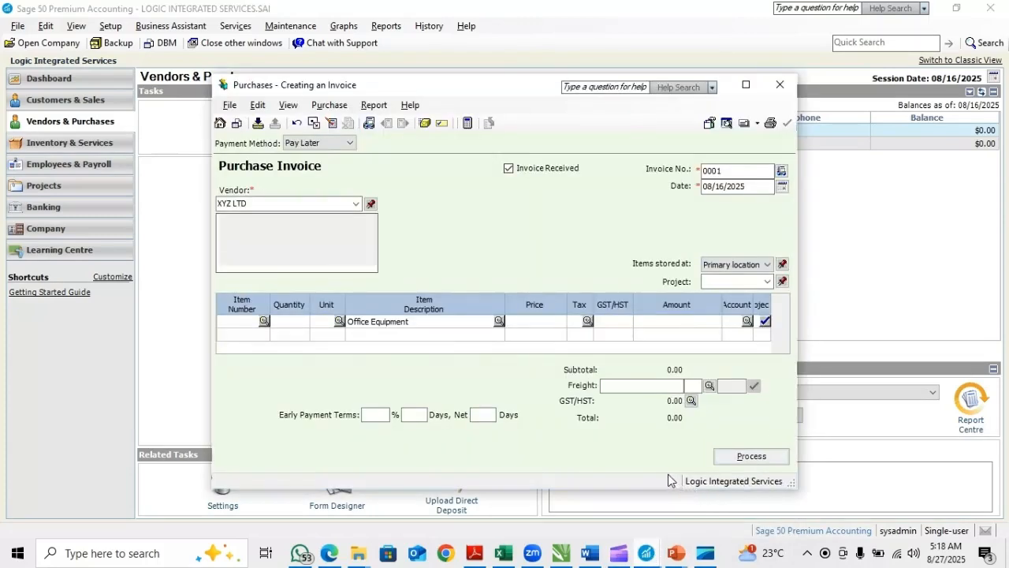
pyautogui.click(530, 342)
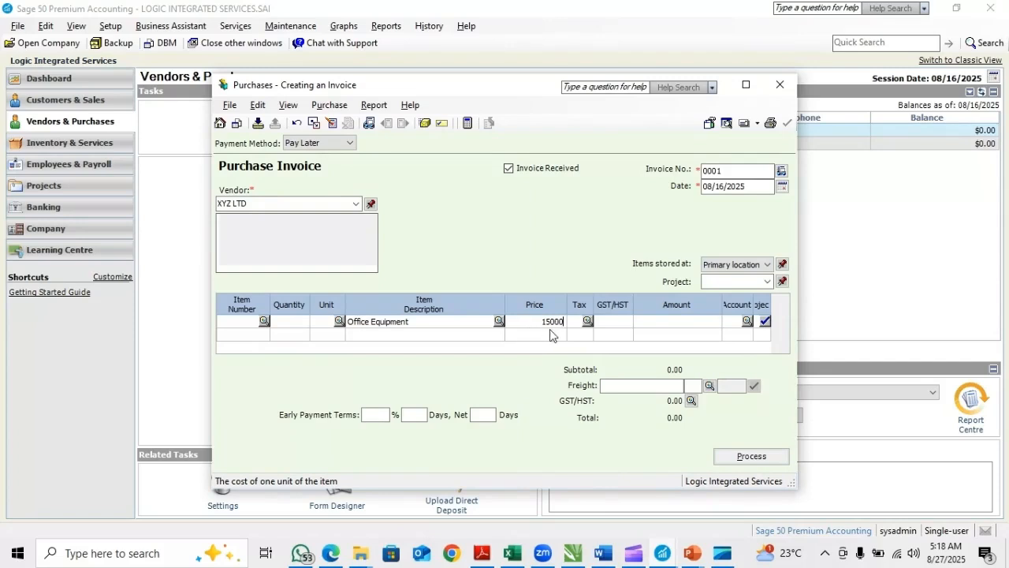
pyautogui.click(668, 321)
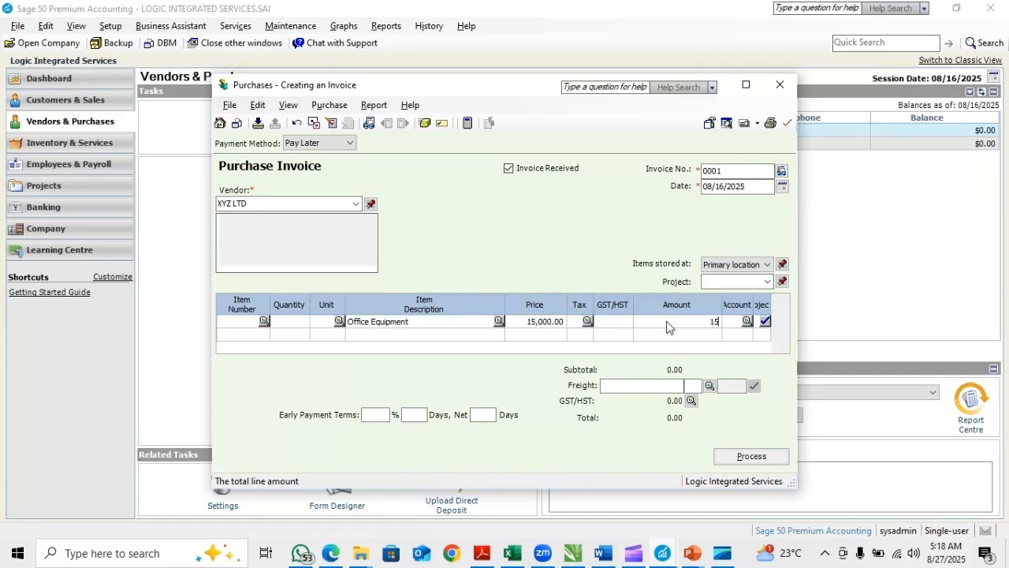
# Assign account 1820 Office Furniture & Equipment to the Office Equipment line, finding it by name
pyautogui.click(746, 321)
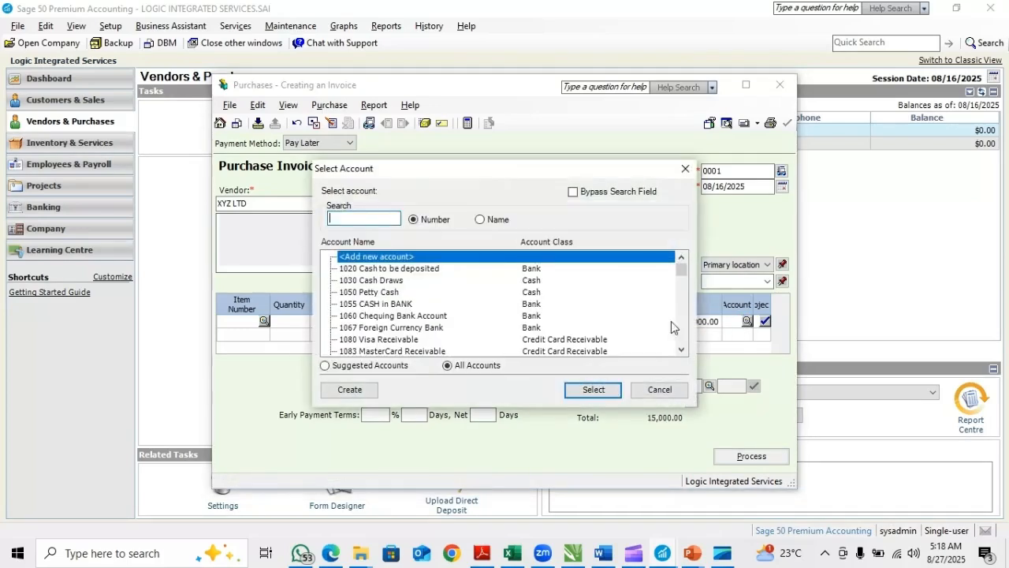
pyautogui.click(479, 220)
pyautogui.click(387, 220)
pyautogui.write('office')
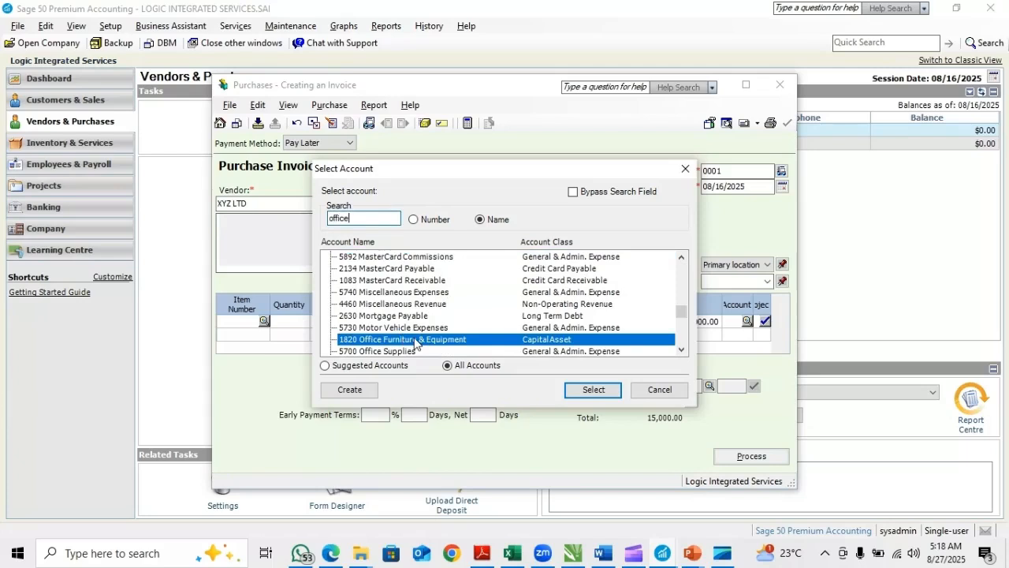
pyautogui.doubleClick(415, 339)
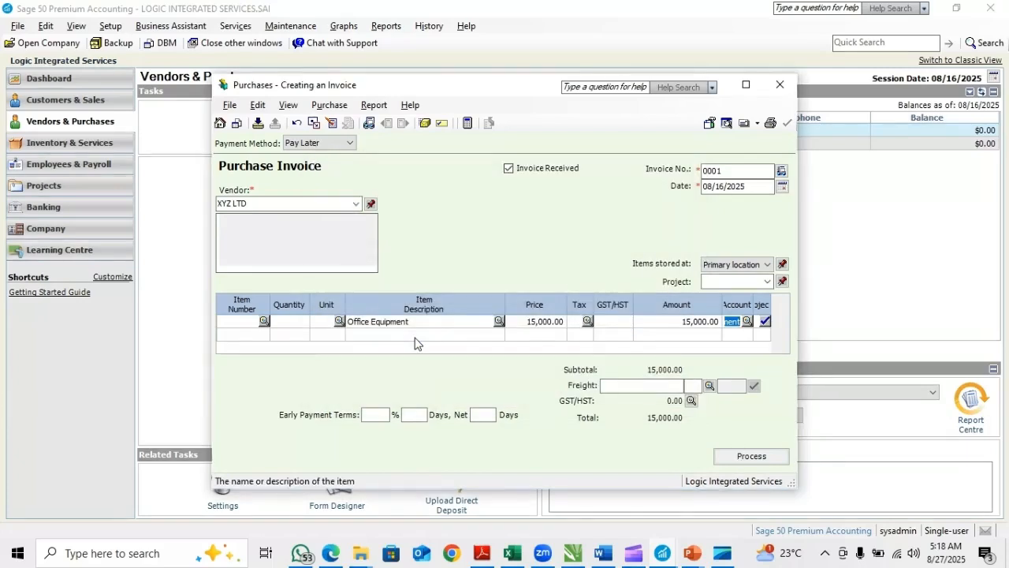
# Fill the second invoice line with the description Office Supplies, a price of 8,000 and an amount of 8,000
pyautogui.click(372, 334)
pyautogui.write('Office Supplies')
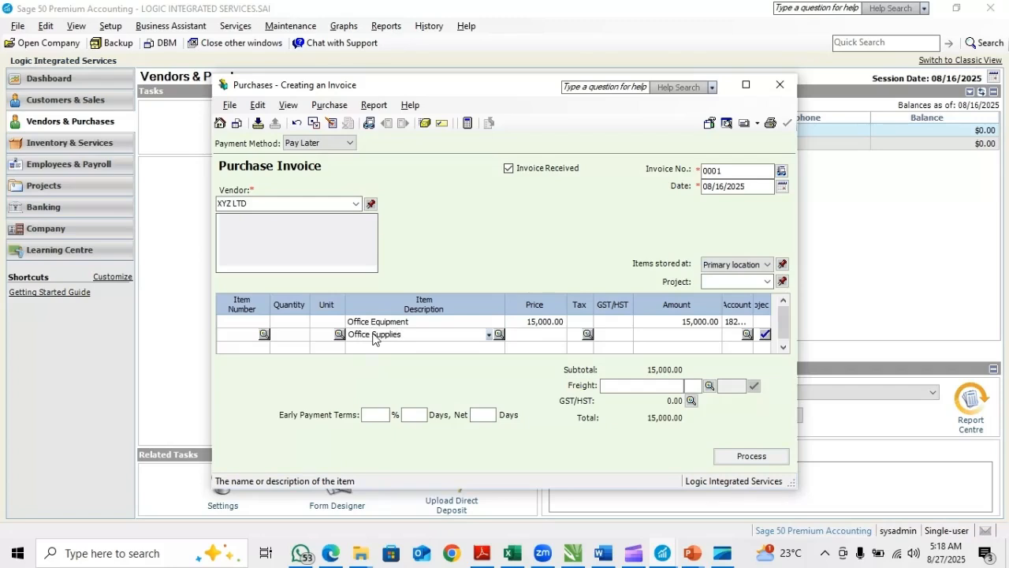
pyautogui.click(535, 334)
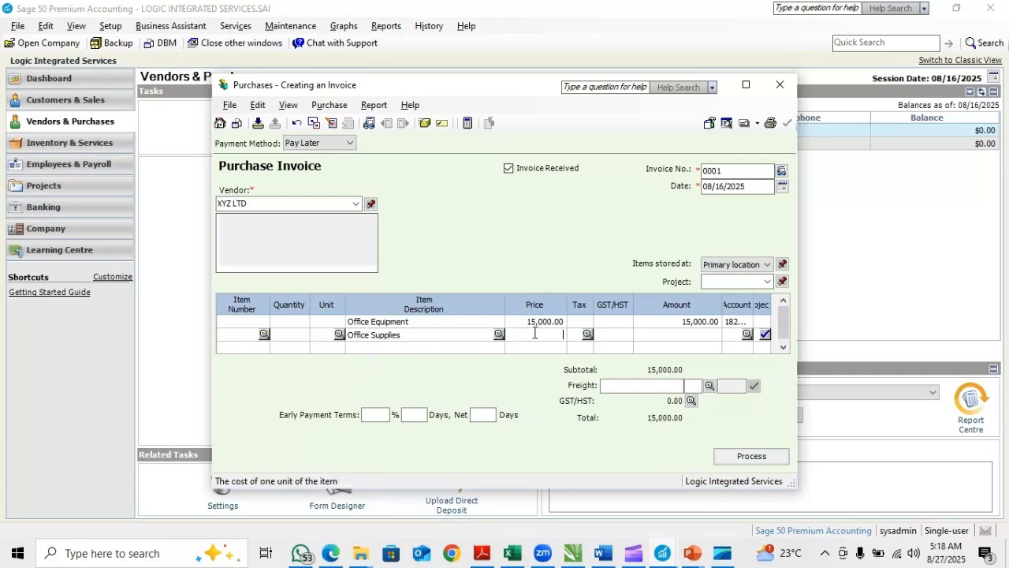
pyautogui.write('8,')
pyautogui.write('000')
pyautogui.click(683, 335)
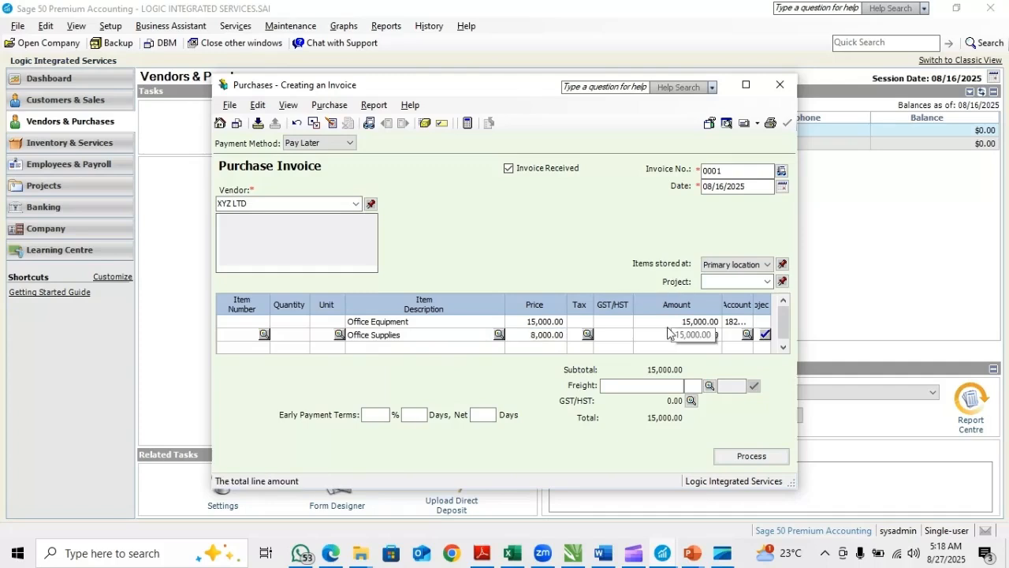
pyautogui.write('80000')
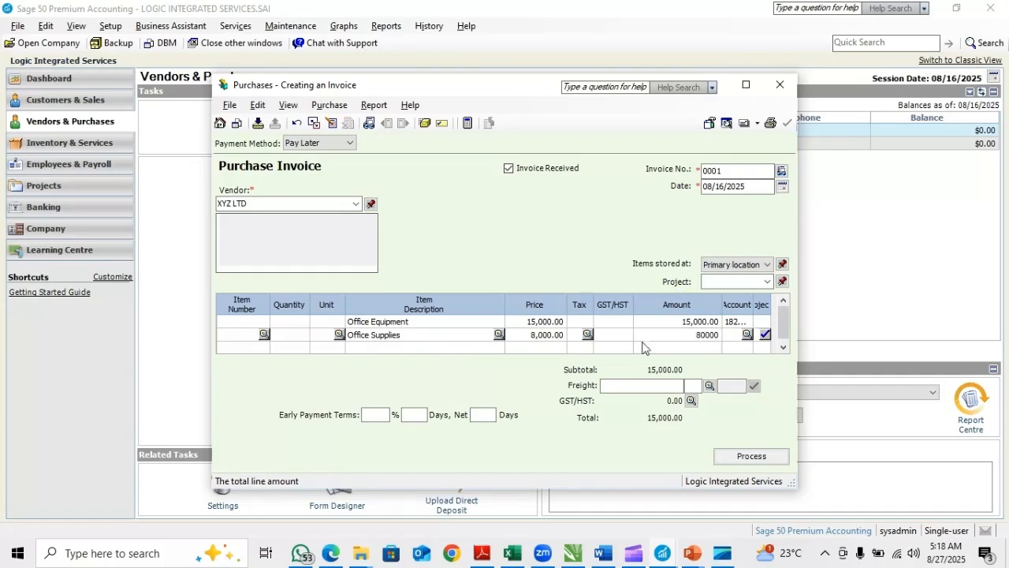
pyautogui.press('BackSpace')
# Assign account 5700 Office Supplies to the Office Supplies line, finding it by name
pyautogui.click(747, 335)
pyautogui.click(480, 219)
pyautogui.write('office')
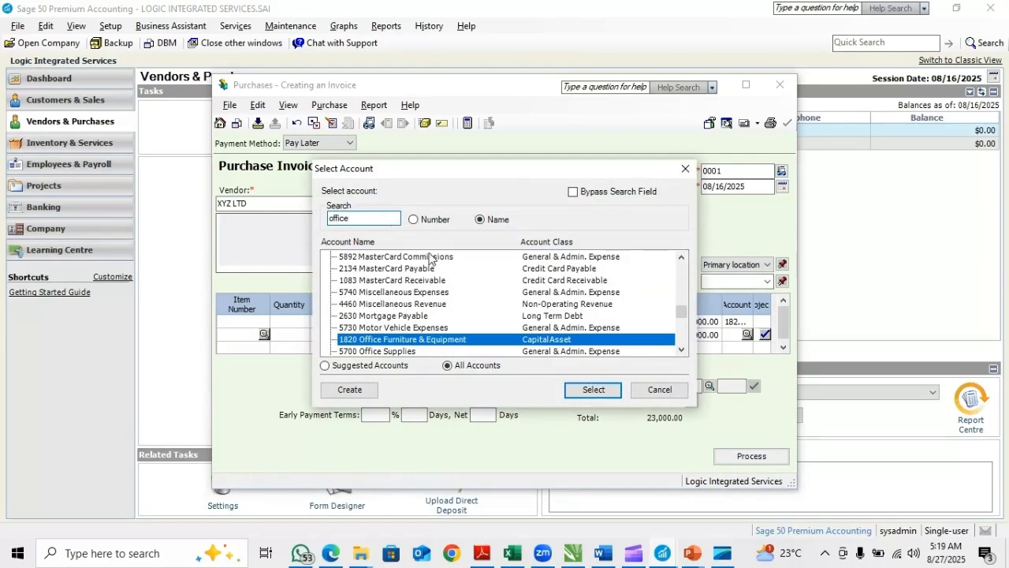
pyautogui.doubleClick(407, 352)
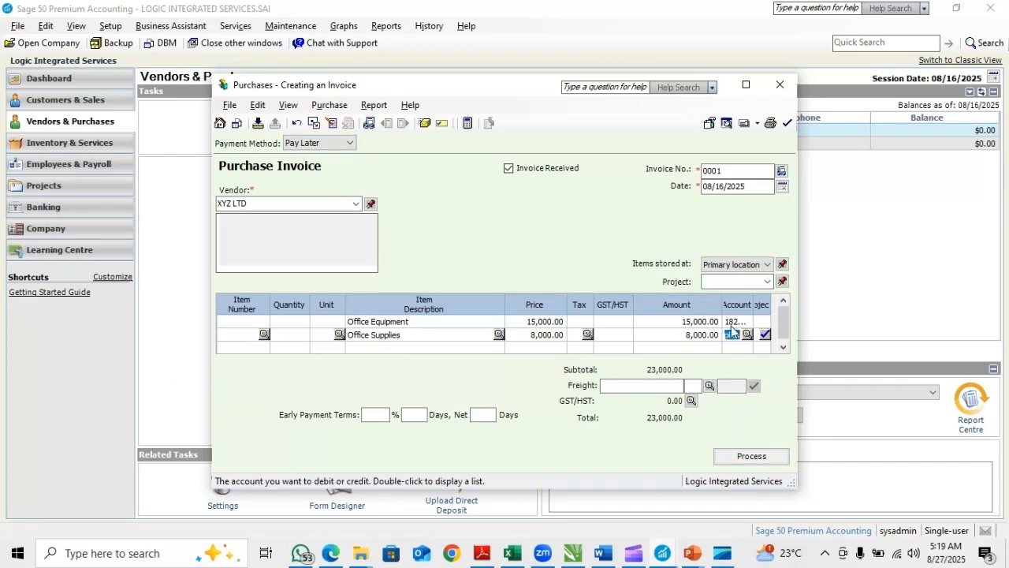
# Process the XYZ LTD purchase invoice and close the purchase invoice window
pyautogui.click(752, 459)
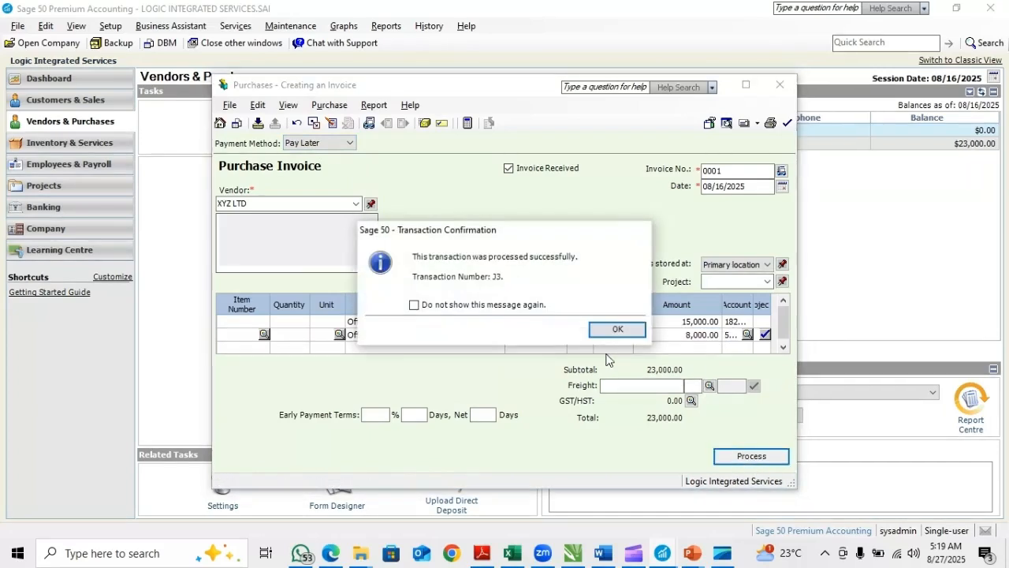
pyautogui.click(613, 334)
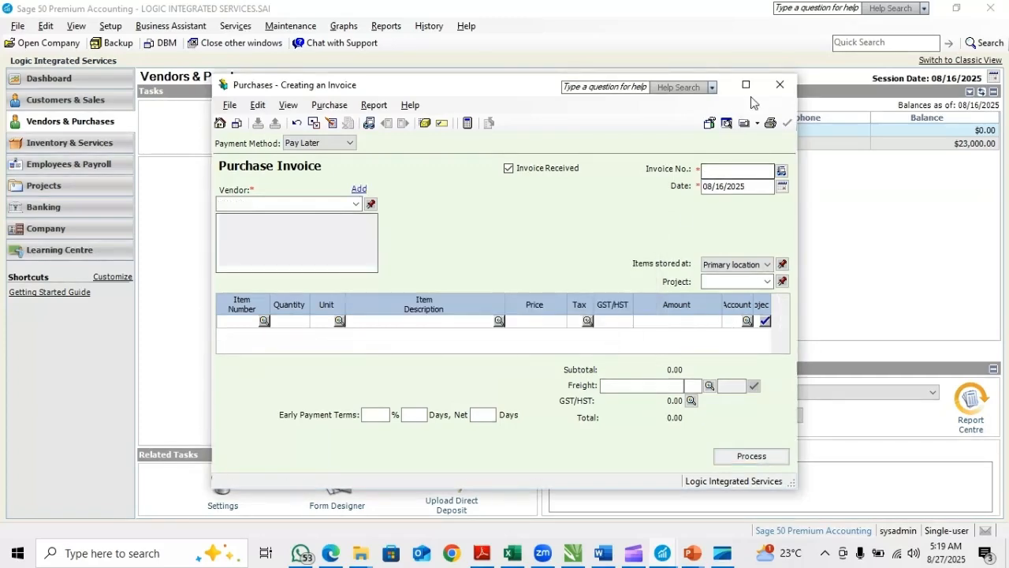
pyautogui.click(780, 84)
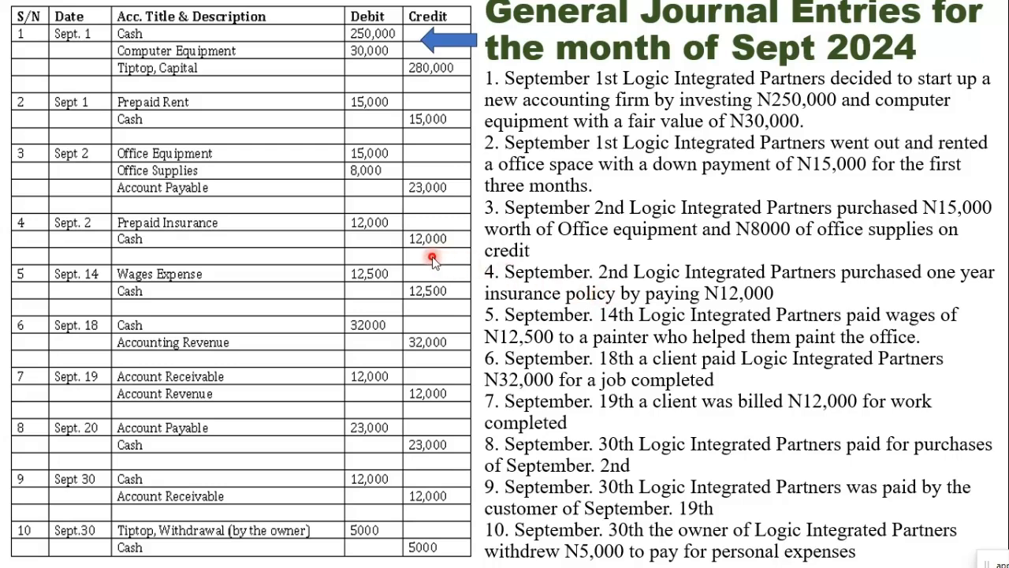
# Switch from the slide back to Sage 50, then create and save a vendor record named Diva Insurane ltd
pyautogui.hotkey('alt', 'Tab')
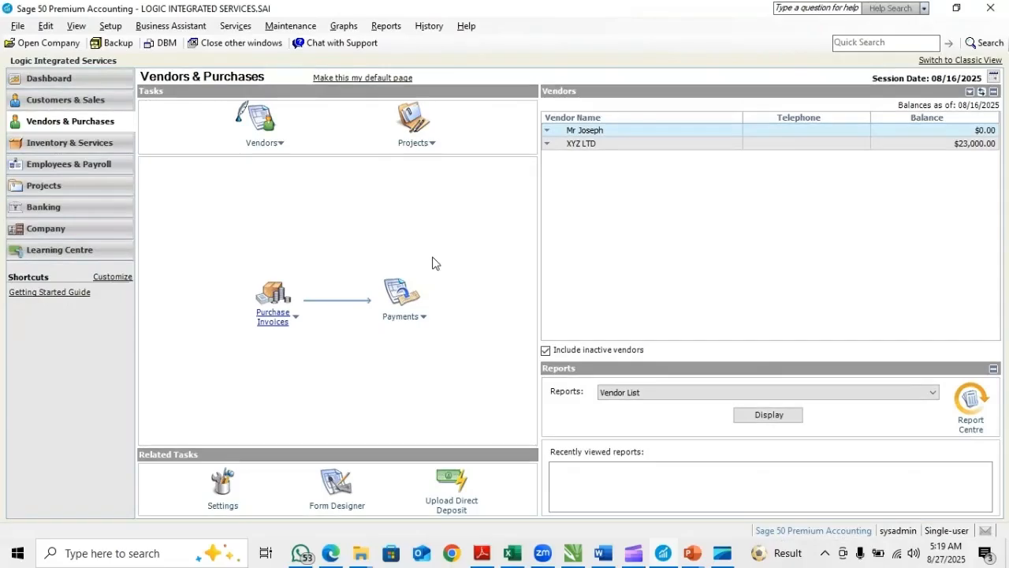
pyautogui.click(270, 148)
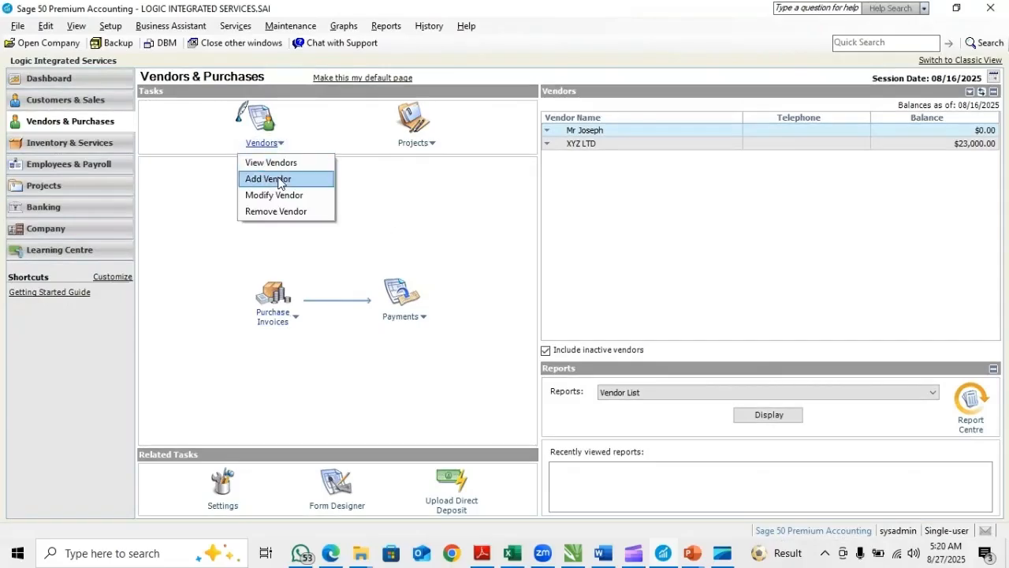
pyautogui.click(275, 180)
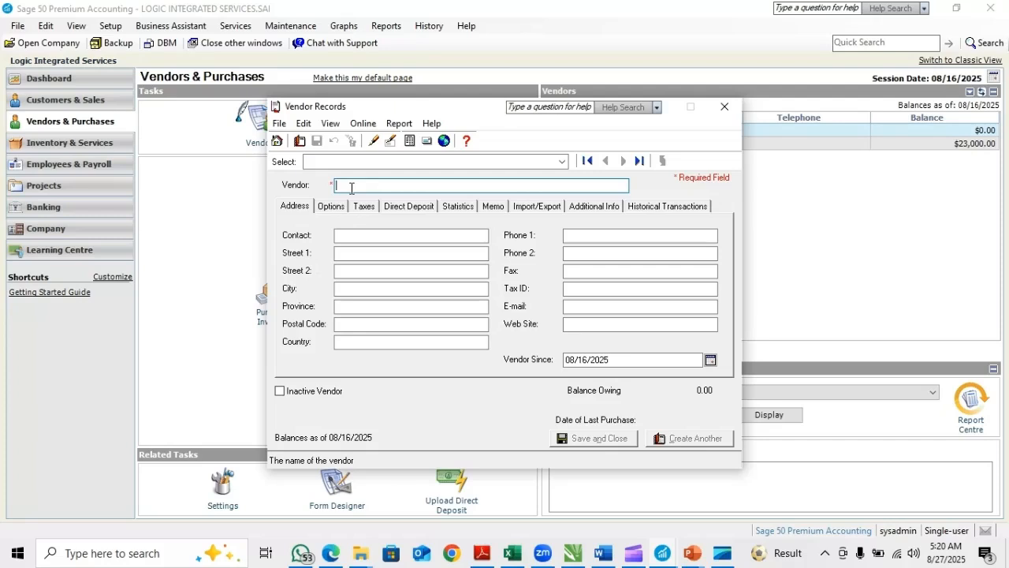
pyautogui.write('Diva ')
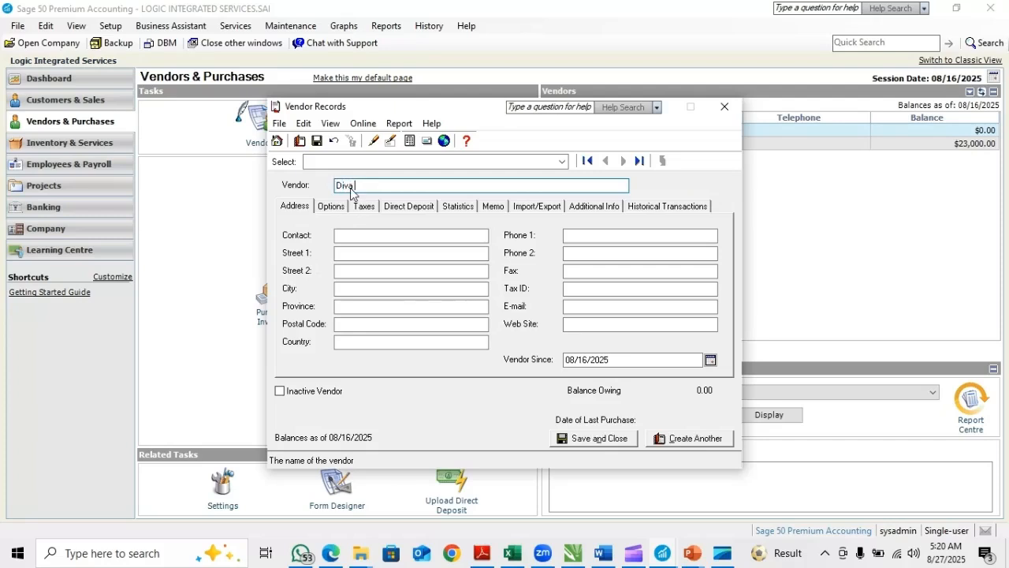
pyautogui.write('Insurane ltd')
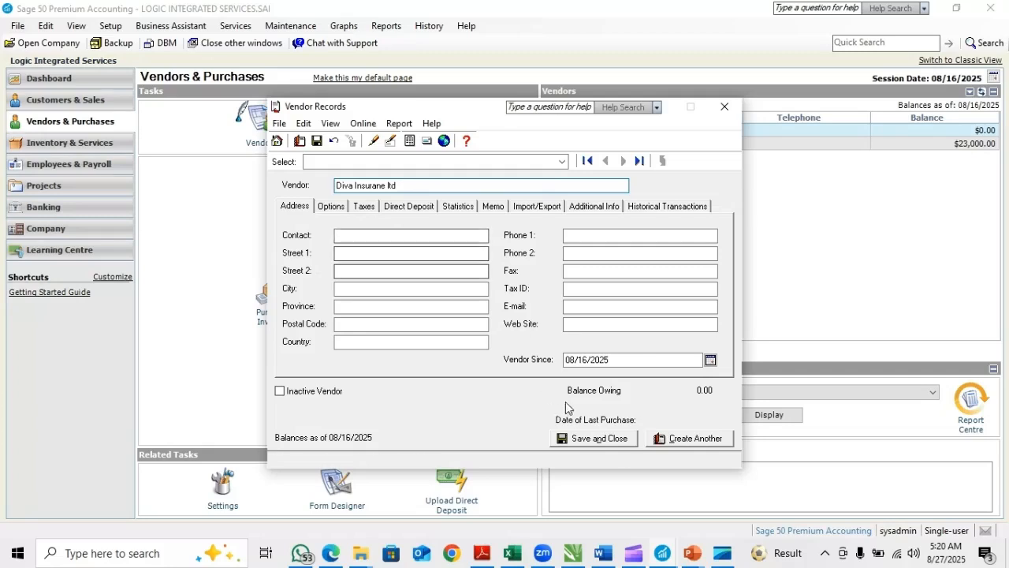
pyautogui.click(619, 444)
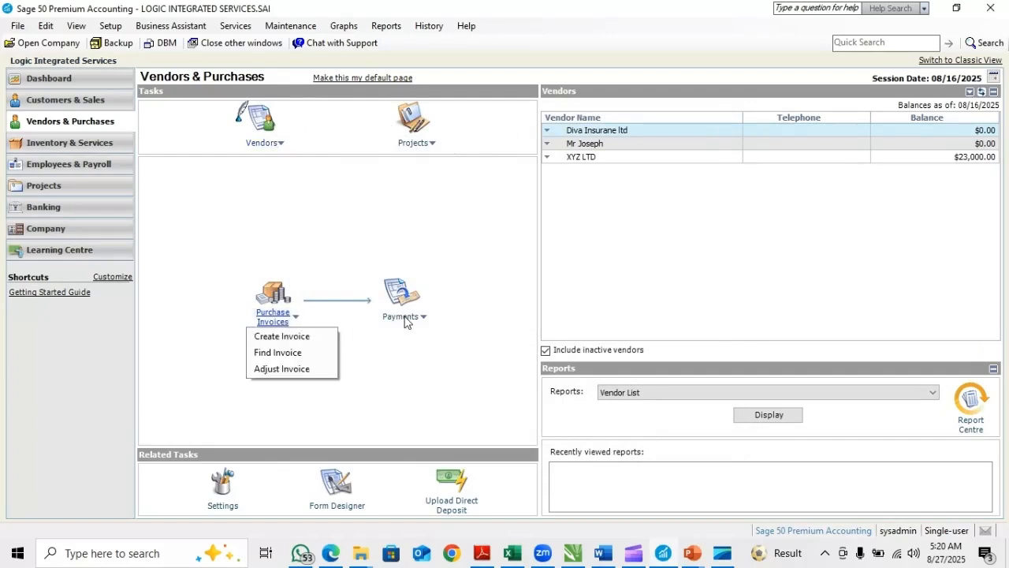
# Start an expense payment by Cash from 1050 Petty Cash, made to the order of Diva Insurane ltd
pyautogui.moveTo(406, 319)
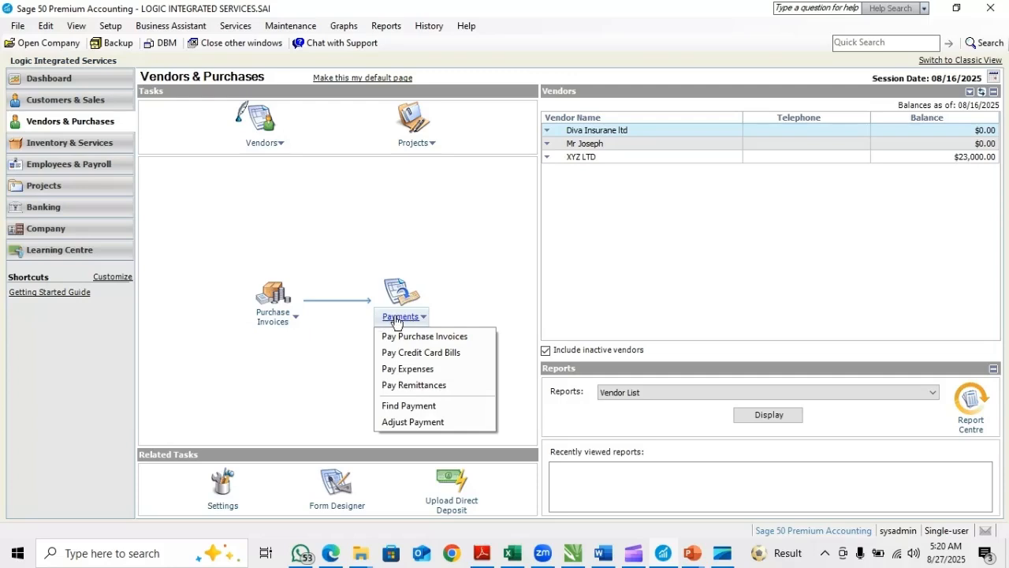
pyautogui.click(416, 370)
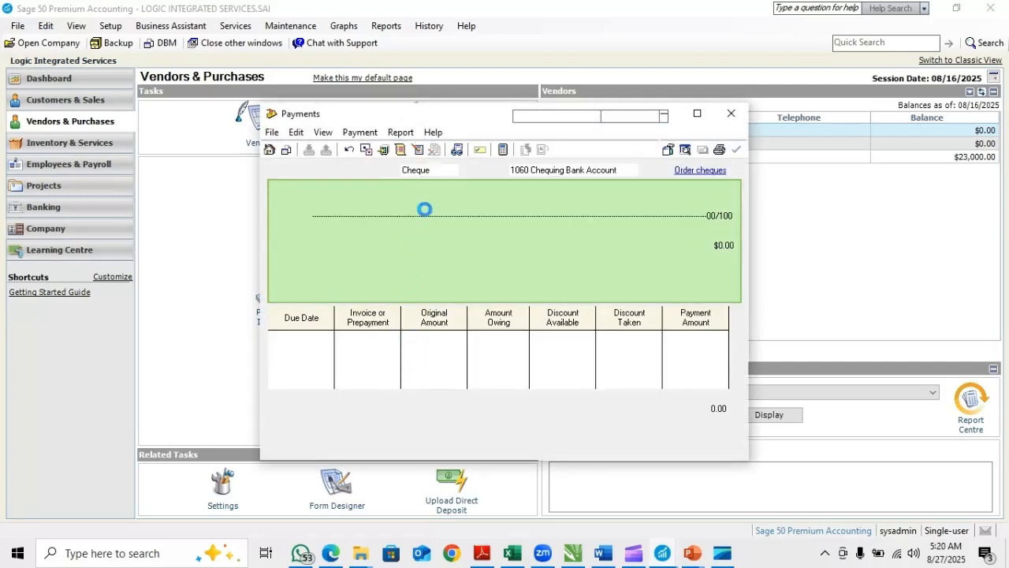
pyautogui.click(450, 171)
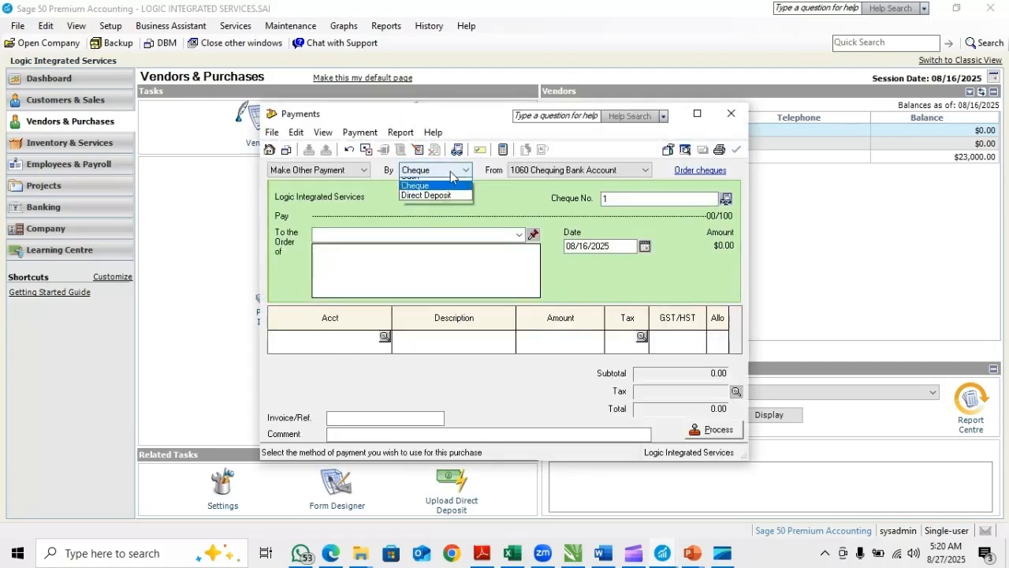
pyautogui.click(430, 180)
pyautogui.click(599, 171)
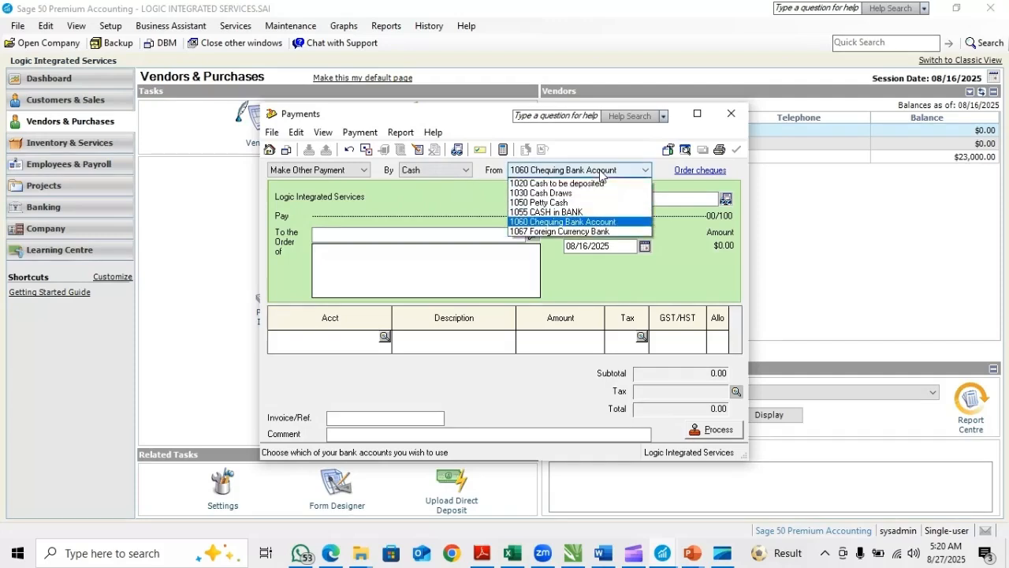
pyautogui.click(544, 203)
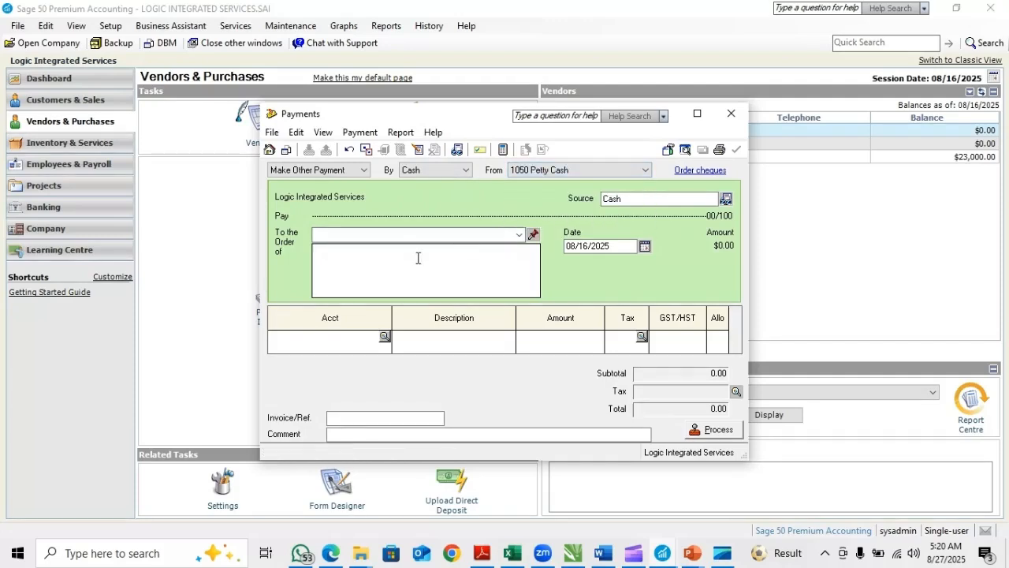
pyautogui.click(518, 234)
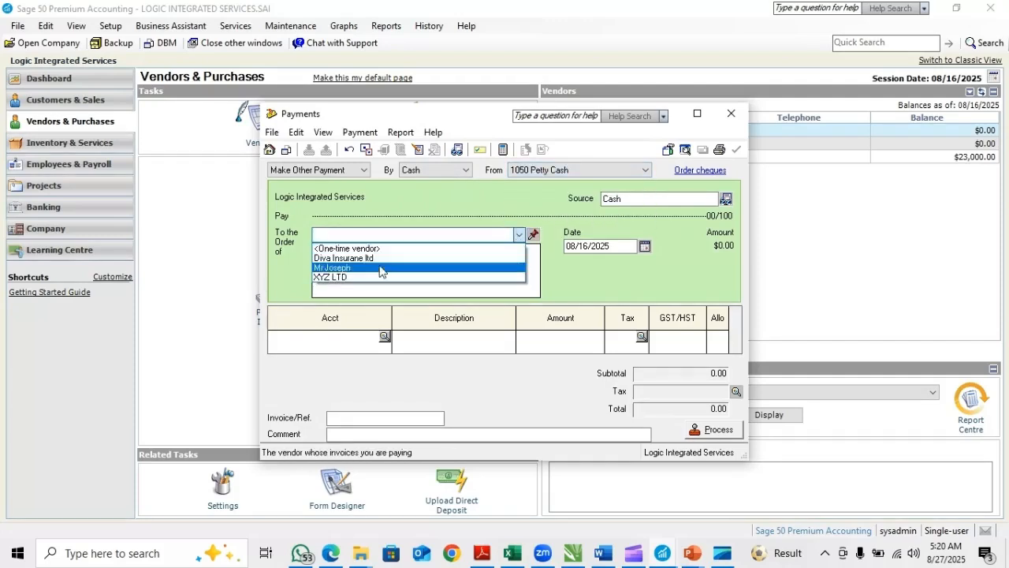
pyautogui.click(344, 260)
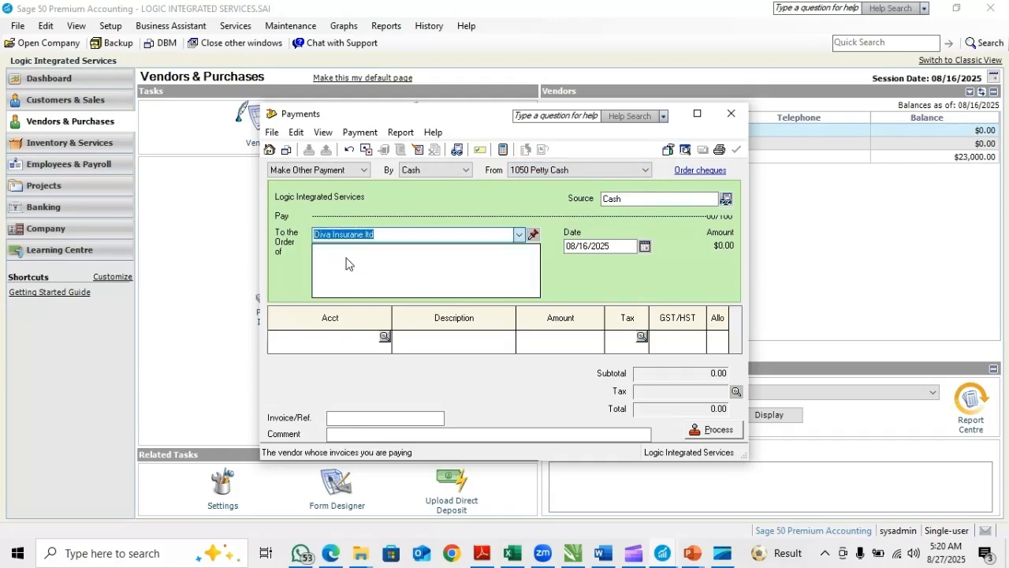
# Open the account selection for the first payment line and search the accounts by name for "prepaid in"
pyautogui.click(384, 338)
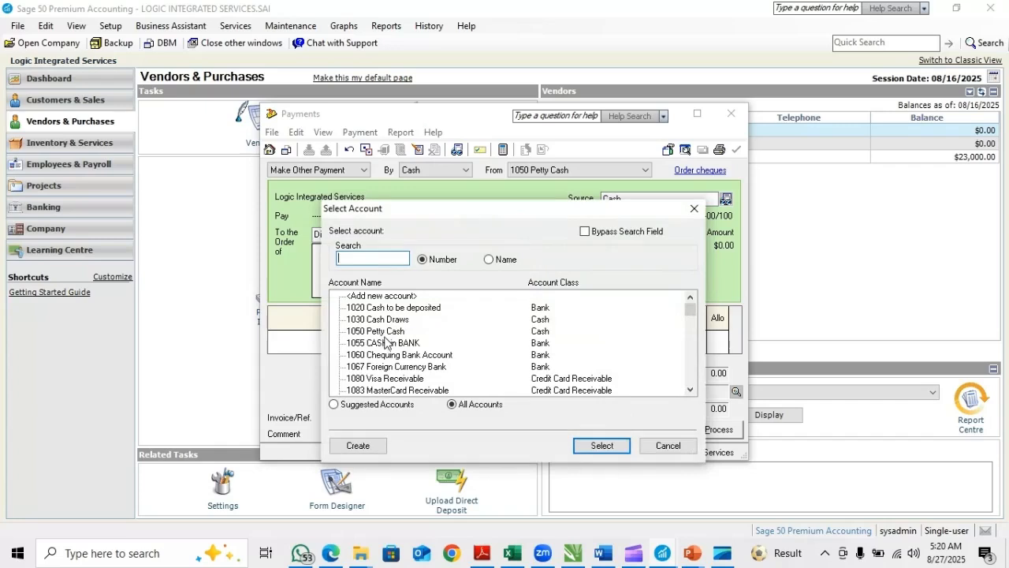
pyautogui.click(489, 260)
pyautogui.click(385, 258)
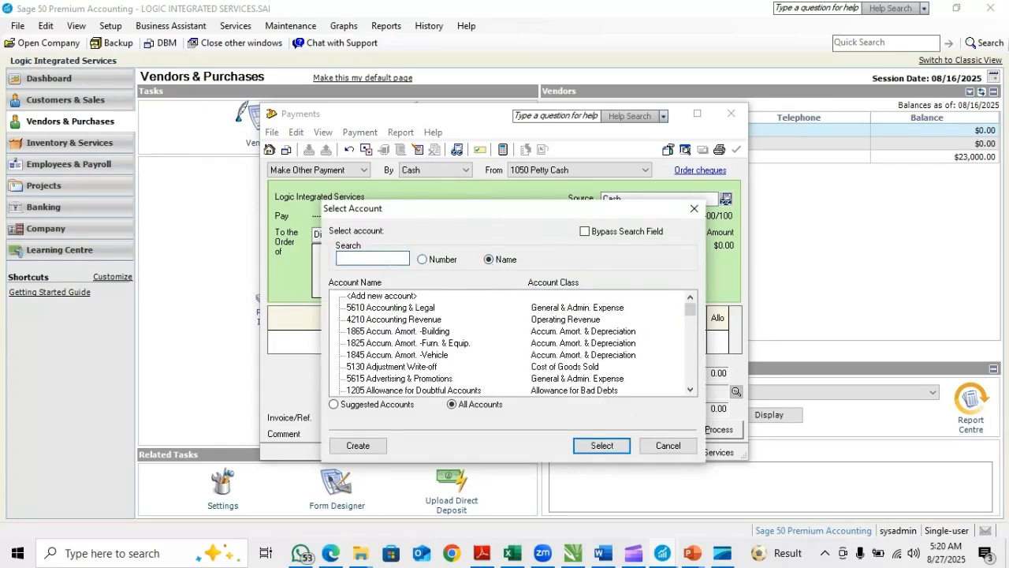
pyautogui.write('p')
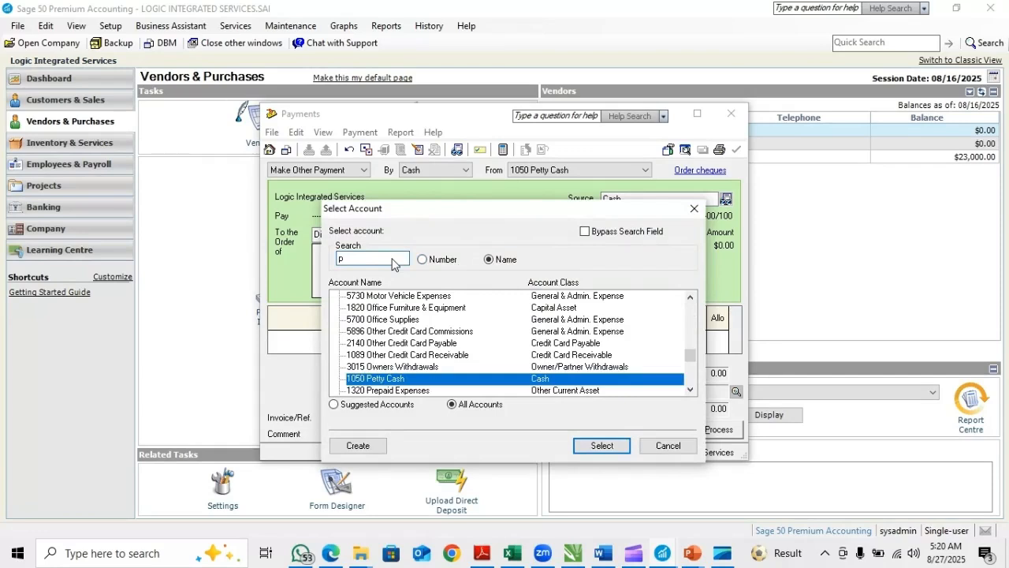
pyautogui.write('repaid in')
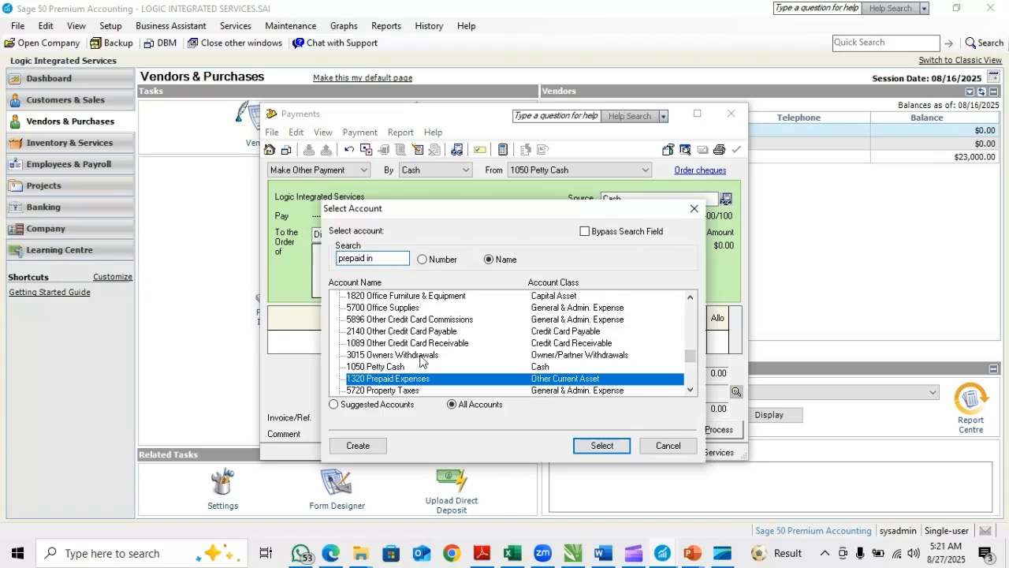
pyautogui.scroll(-1, 418, 359)
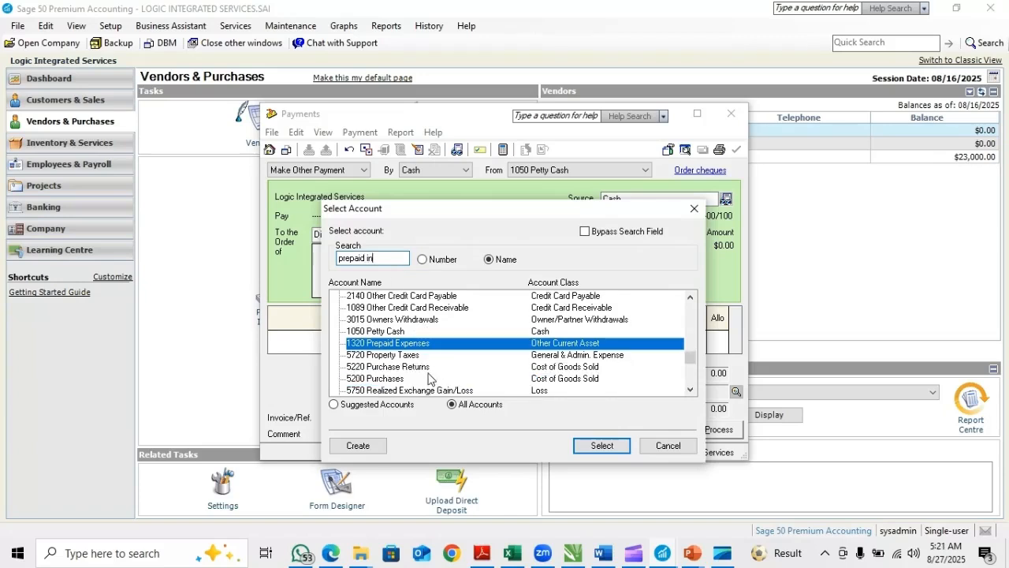
pyautogui.scroll(-2, 426, 377)
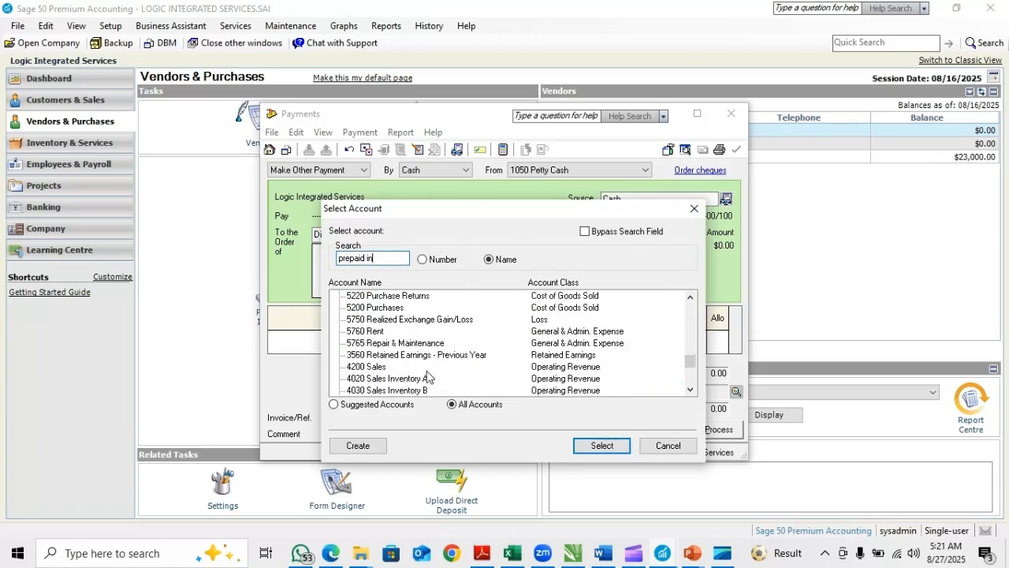
pyautogui.scroll(4, 428, 376)
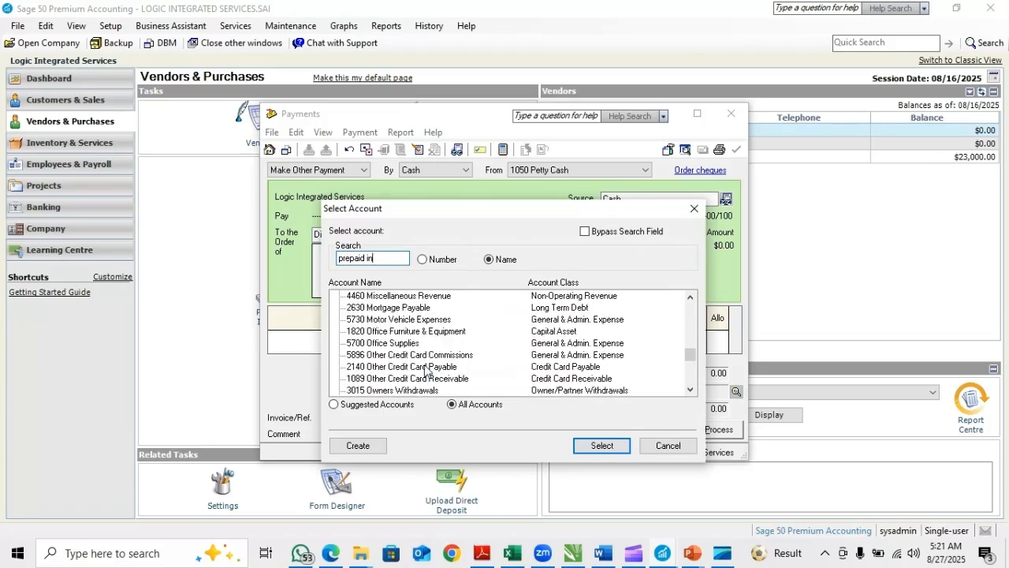
# Replace the account search with "ins" and assign account 5685 Insurance to the payment line
pyautogui.press('BackSpace')
pyautogui.press('BackSpace')
pyautogui.press('BackSpace')
pyautogui.press('BackSpace')
pyautogui.press('BackSpace')
pyautogui.press('BackSpace')
pyautogui.press('BackSpace')
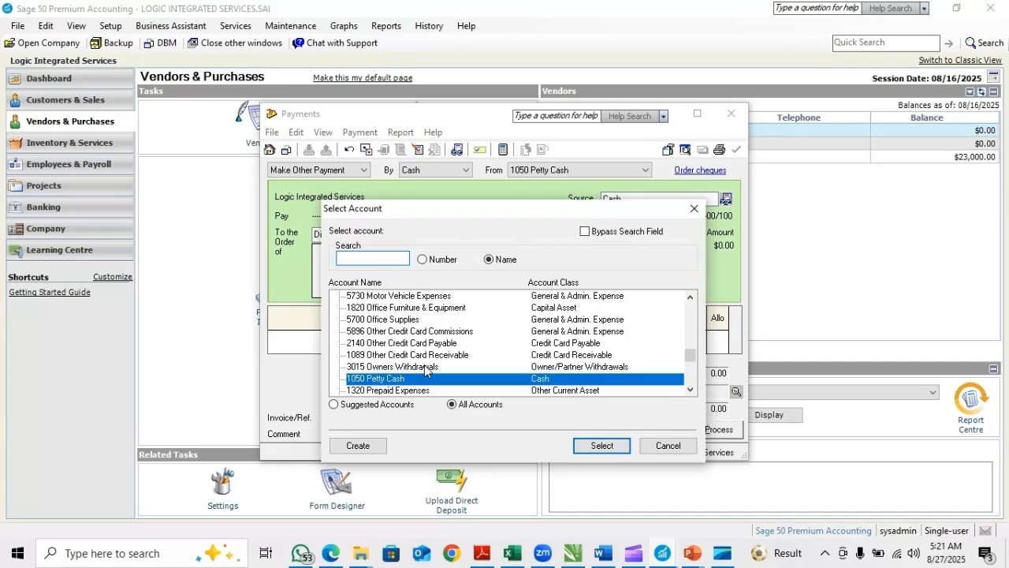
pyautogui.write('ins')
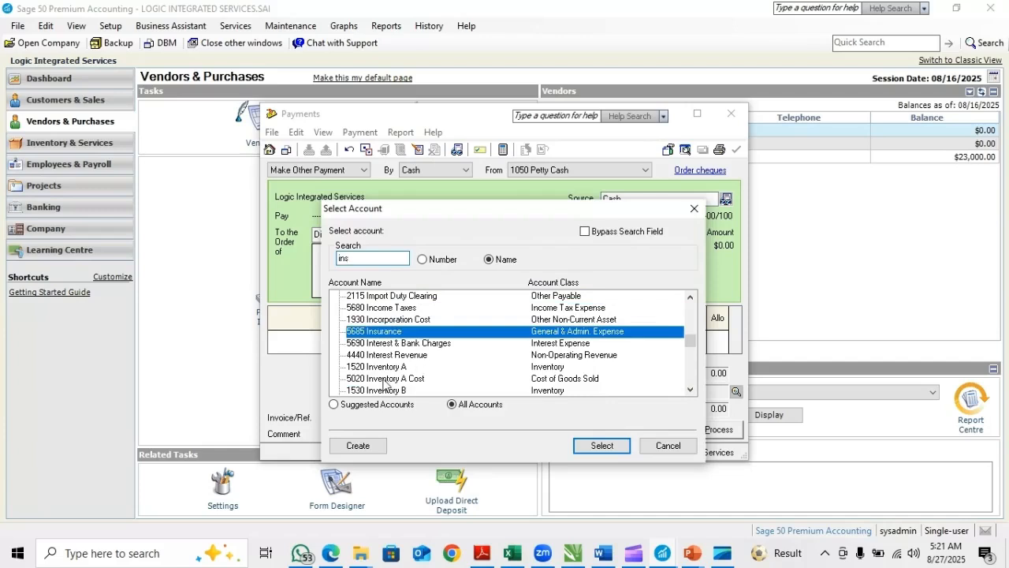
pyautogui.doubleClick(390, 334)
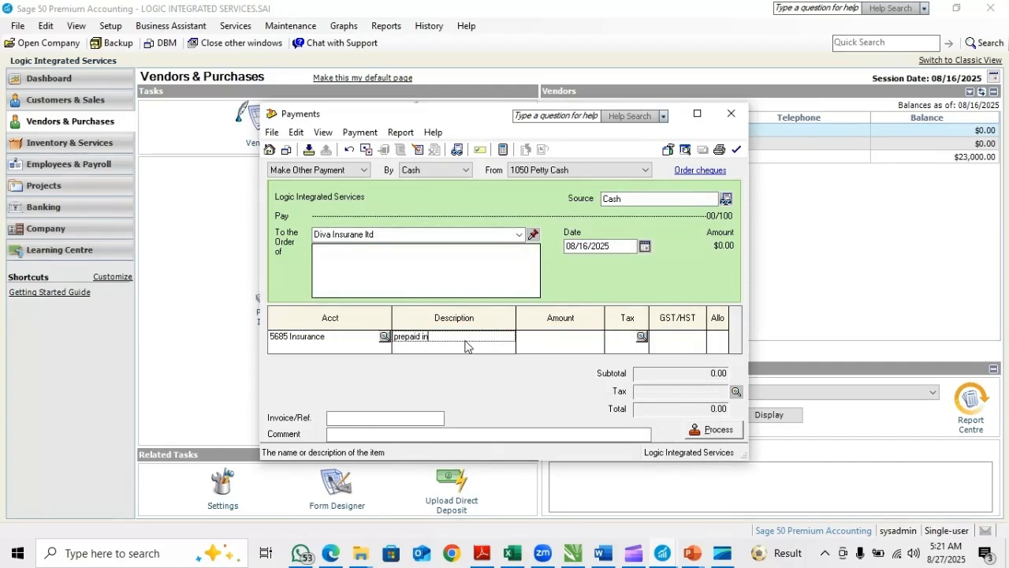
# Complete the Insurance payment line with the description prepaid insurance and an amount of 12,000
pyautogui.write('nce')
pyautogui.click(560, 336)
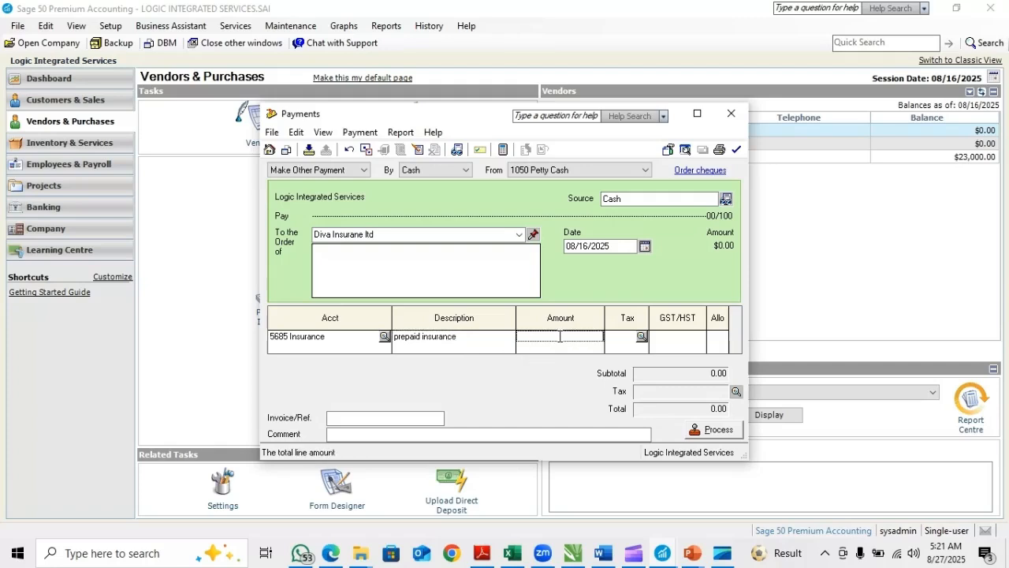
pyautogui.write('12,000')
pyautogui.click(676, 348)
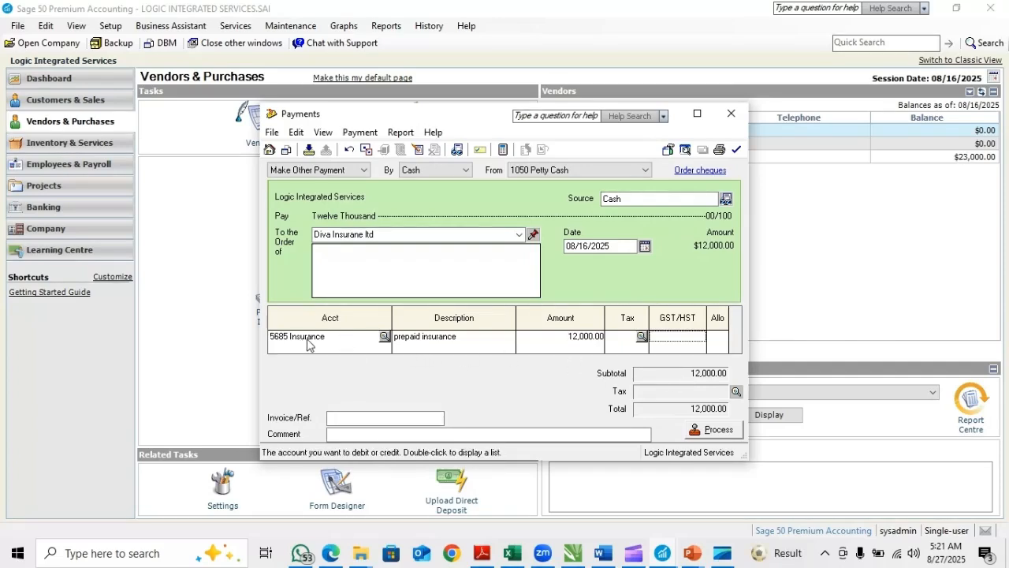
# Set the insurance payment's source account to 1055 CASH in BANK, then process it and close the Payments window
pyautogui.click(541, 175)
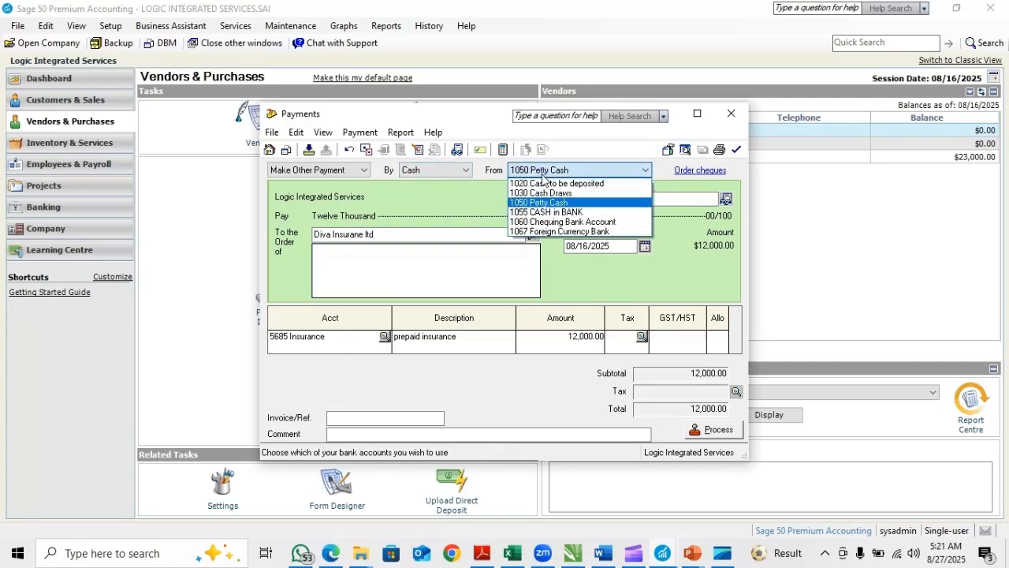
pyautogui.click(553, 212)
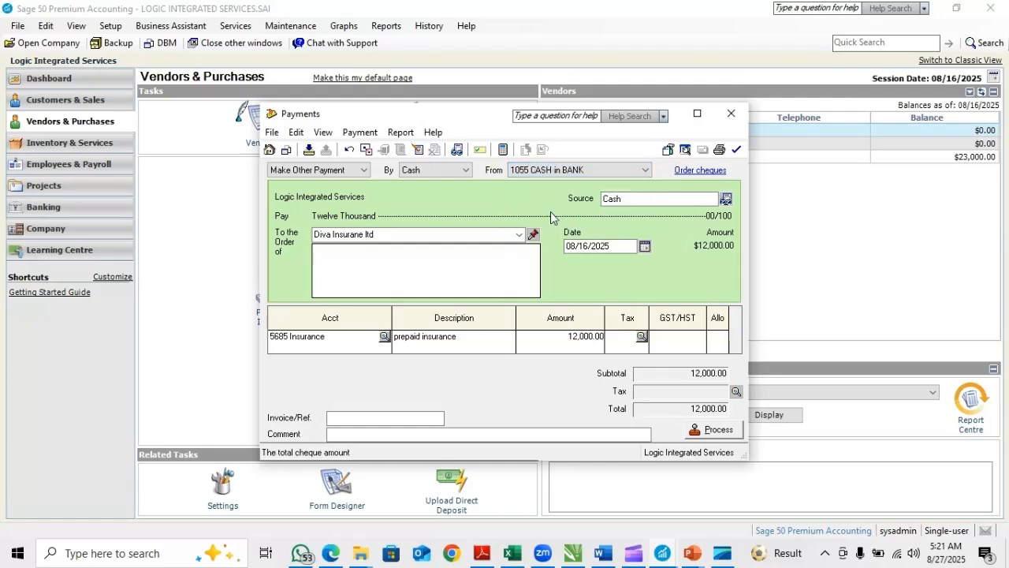
pyautogui.click(707, 430)
pyautogui.click(614, 331)
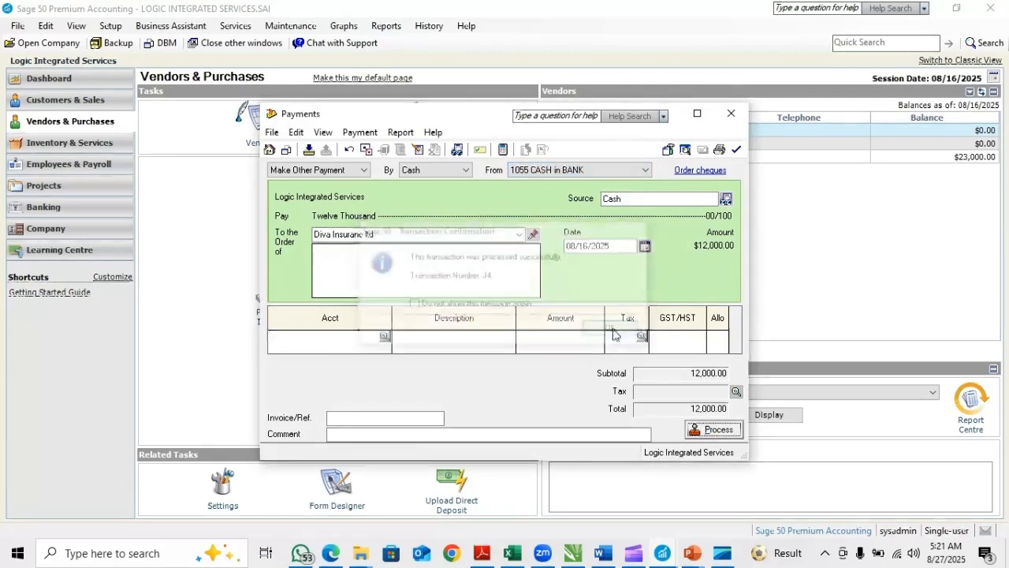
pyautogui.click(730, 114)
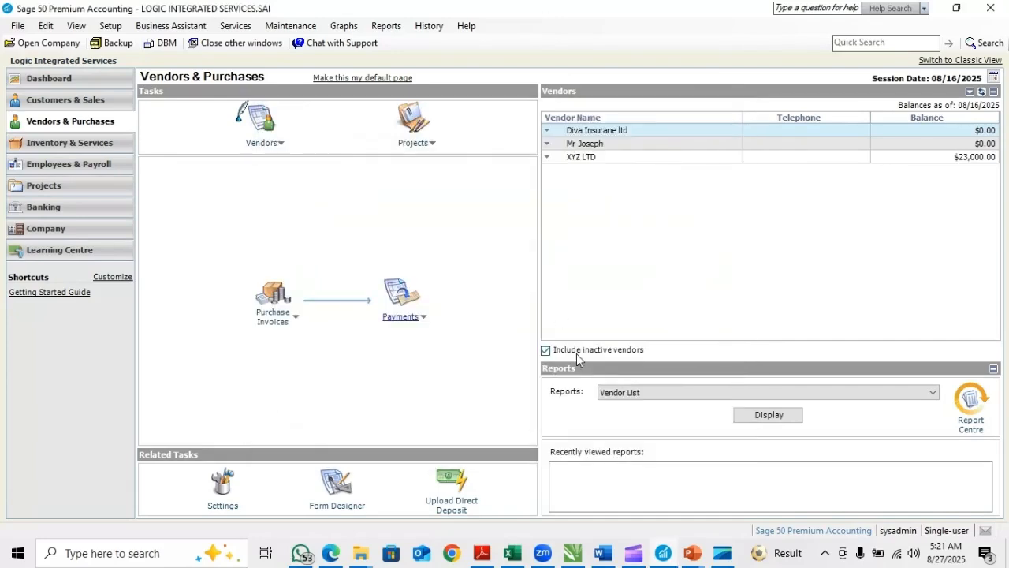
# Consult the September journal list and set up an other payment by Cash from 1055 CASH in BANK to the painter's vendor record
pyautogui.hotkey('alt', 'Tab')
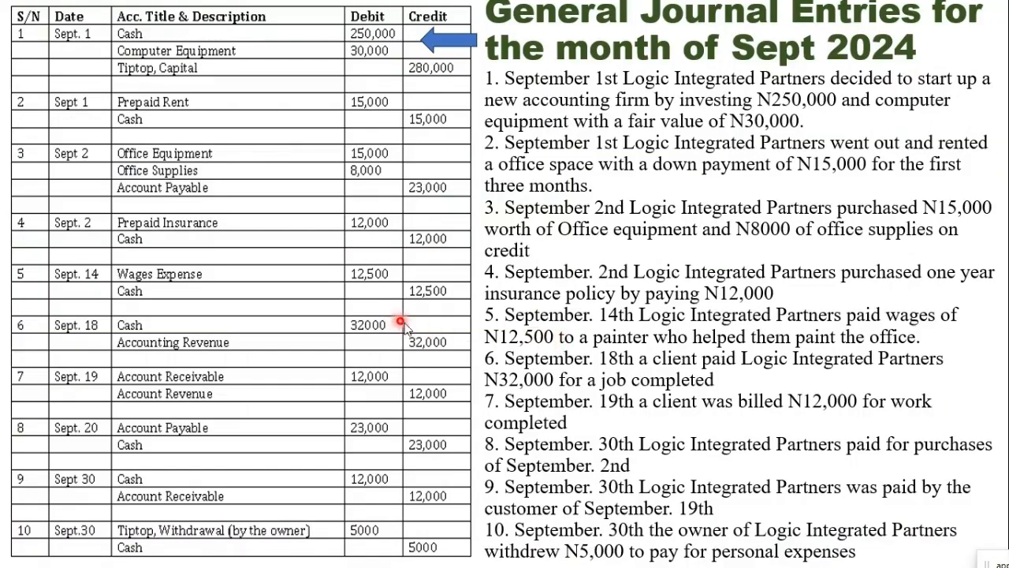
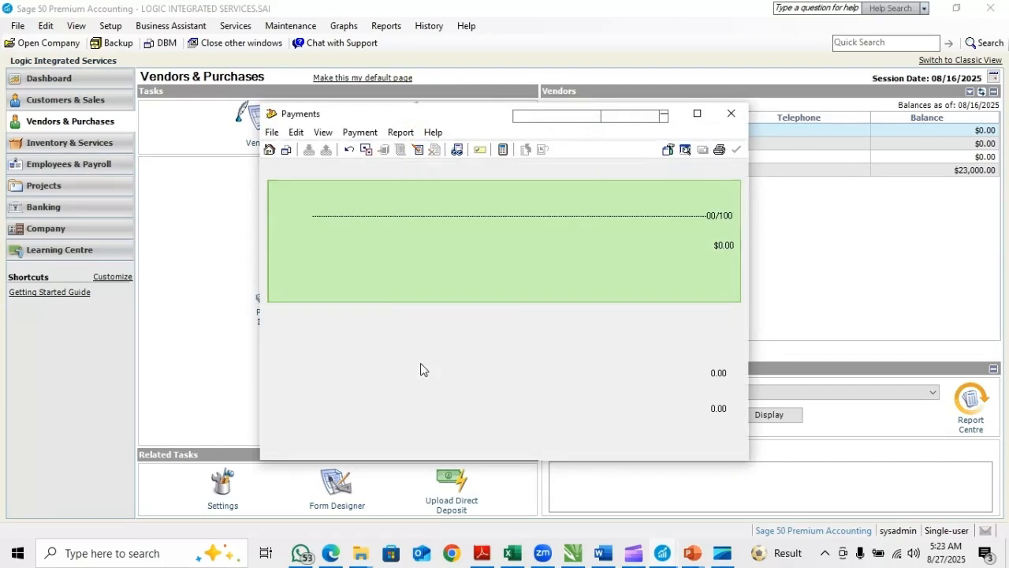
pyautogui.click(461, 174)
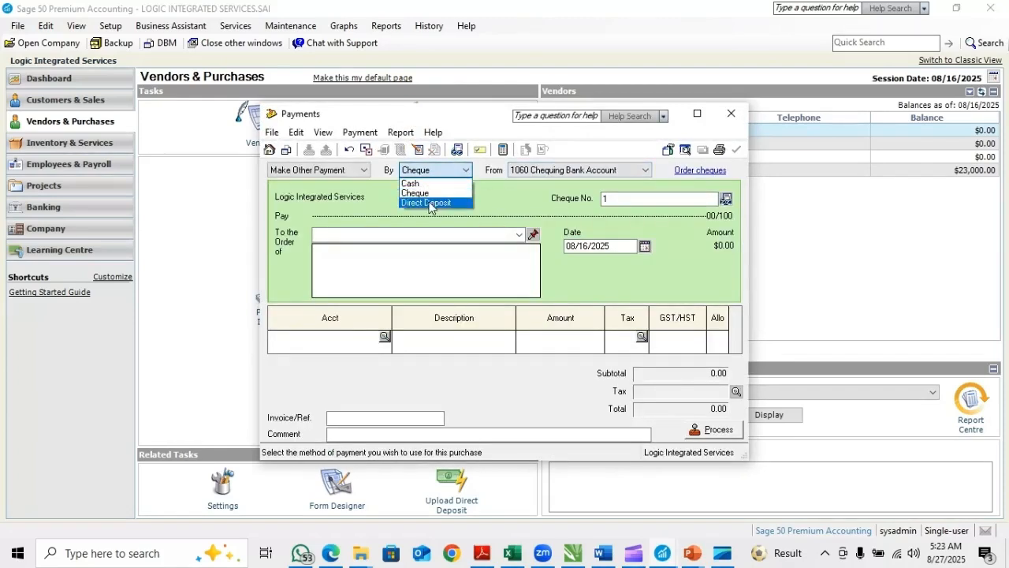
pyautogui.click(422, 181)
pyautogui.click(532, 168)
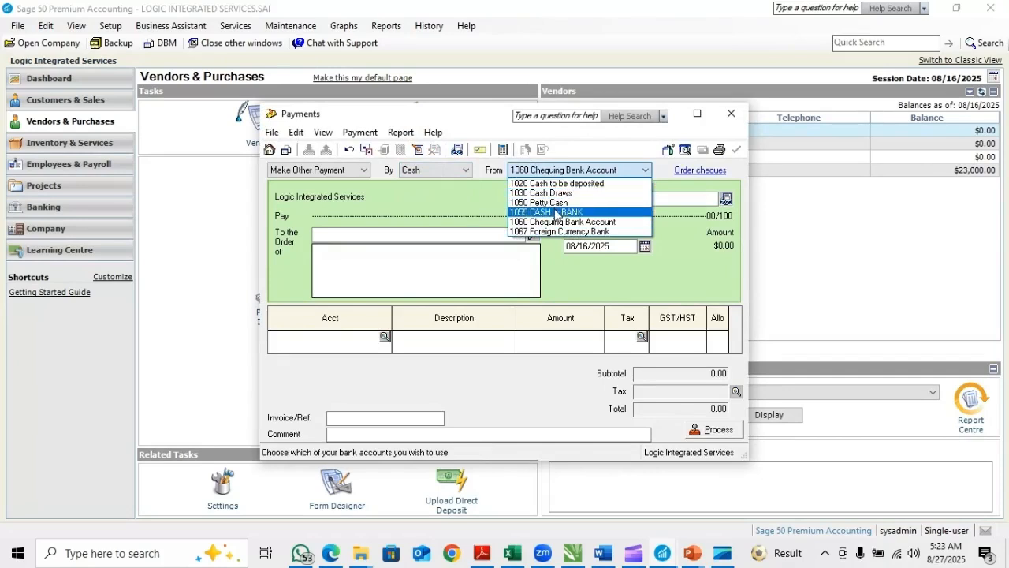
pyautogui.click(556, 212)
pyautogui.click(518, 234)
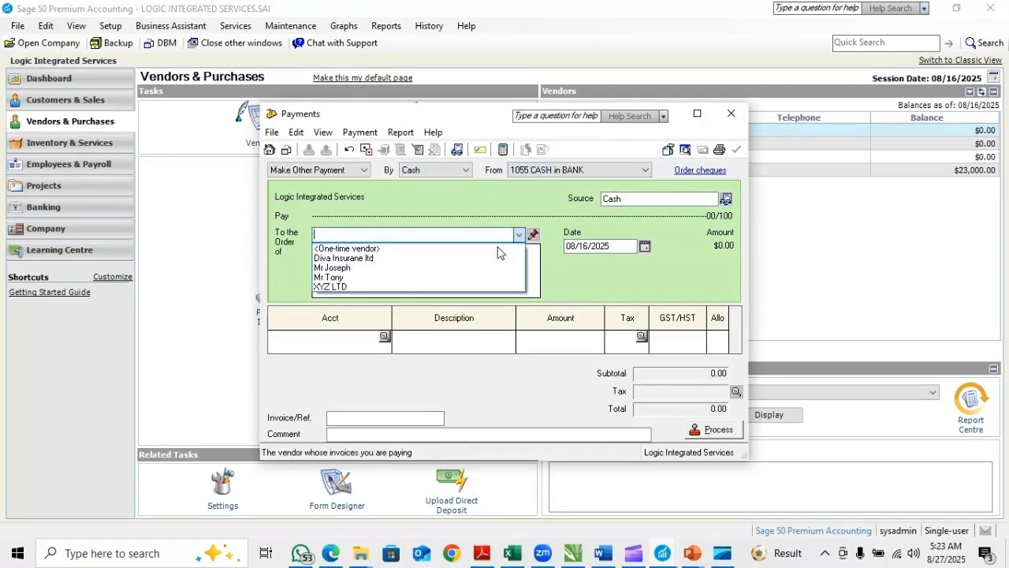
pyautogui.click(343, 278)
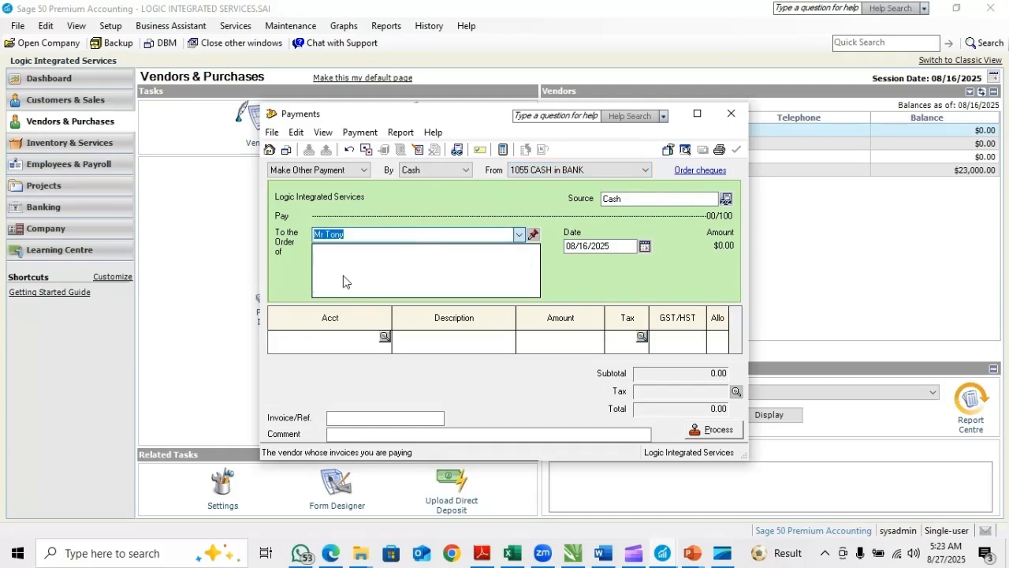
# Search the accounts by name for "wa" and assign 5410 Wages & Salaries to the first payment line
pyautogui.click(384, 337)
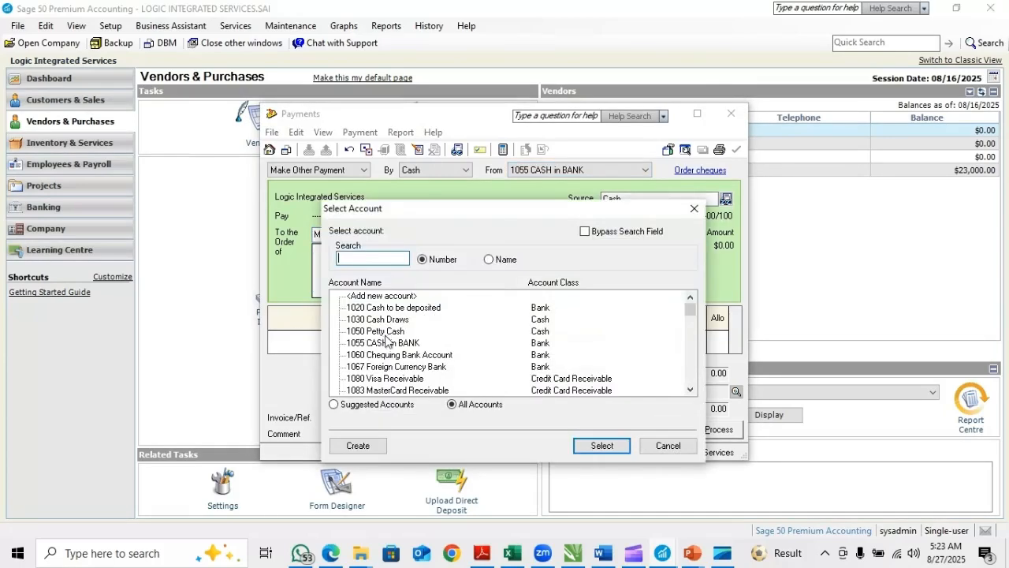
pyautogui.click(489, 259)
pyautogui.click(385, 259)
pyautogui.write('w')
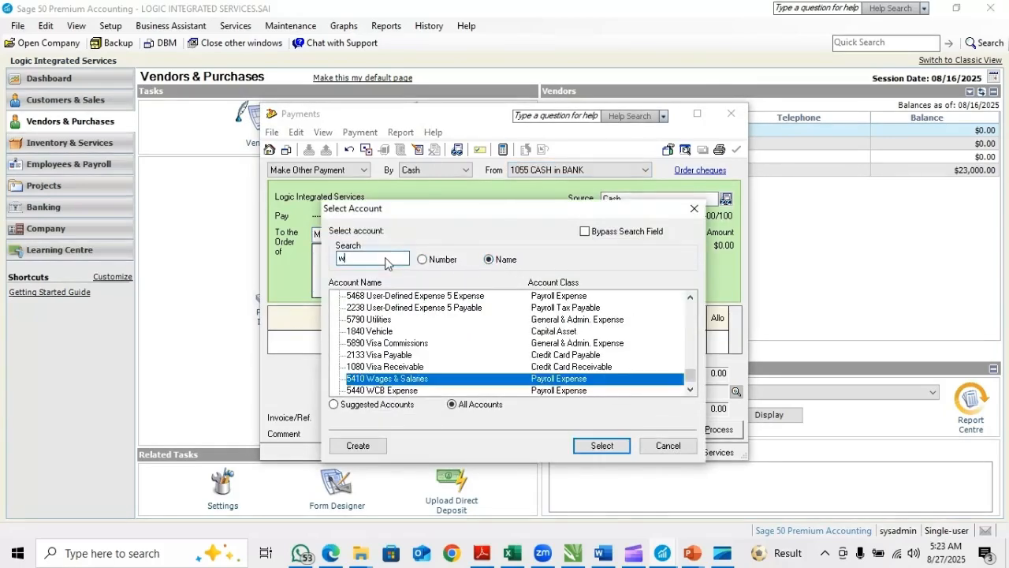
pyautogui.write('a')
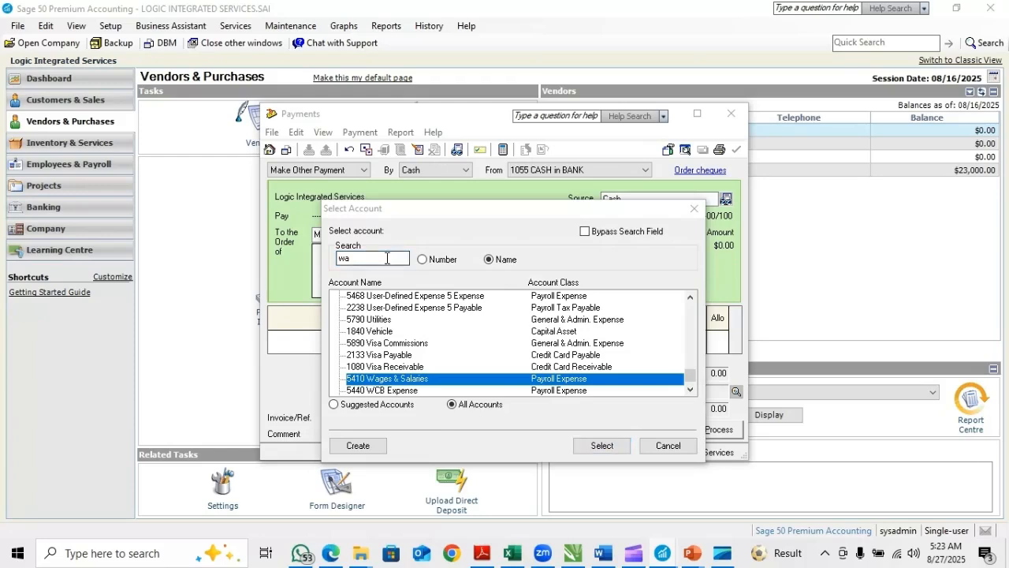
pyautogui.doubleClick(398, 379)
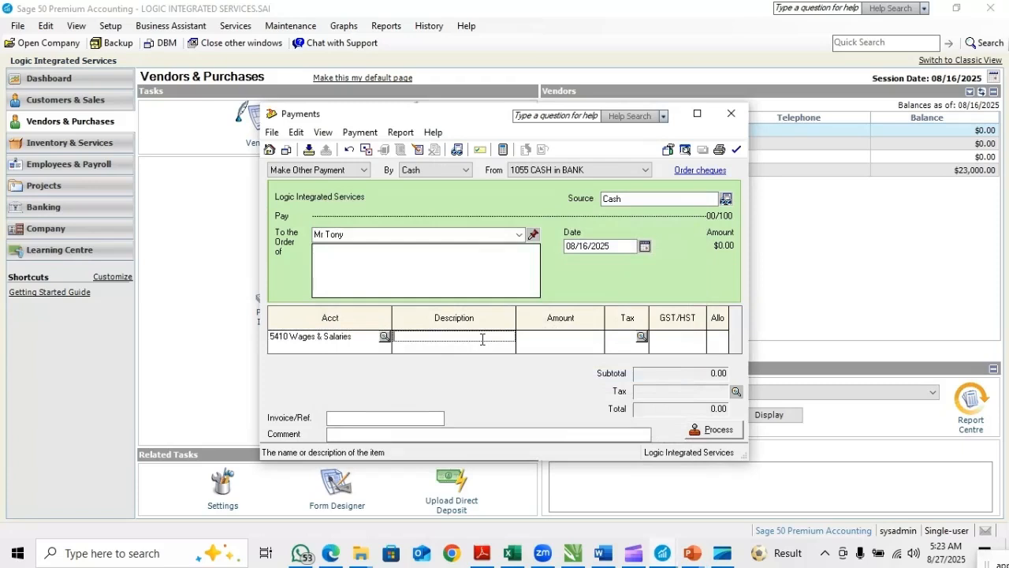
# Complete the wages line with the description Painting Expenses and an amount of 12,500, and process the payment
pyautogui.write('Painting Expenses')
pyautogui.click(569, 344)
pyautogui.write('12')
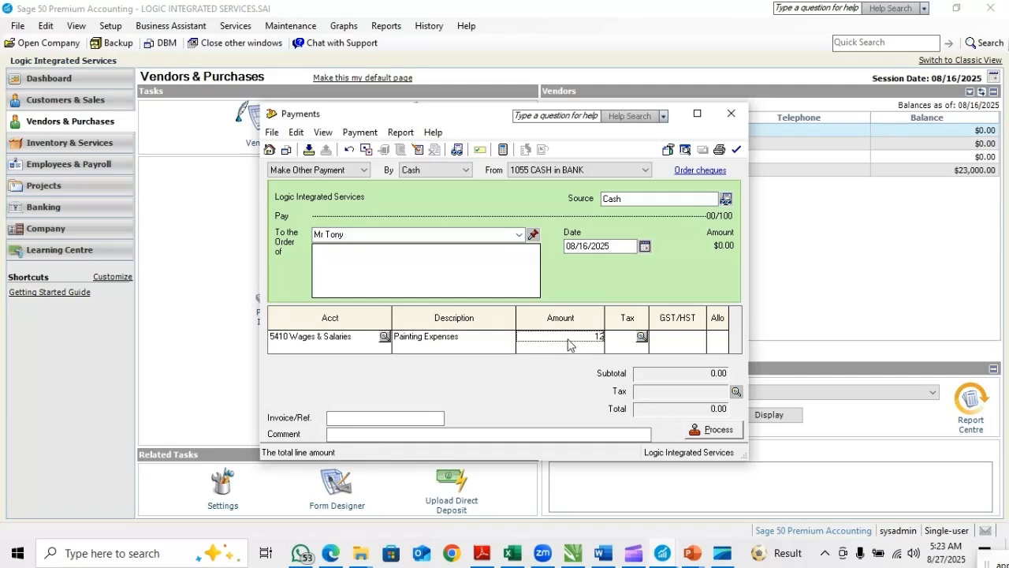
pyautogui.press('Tab')
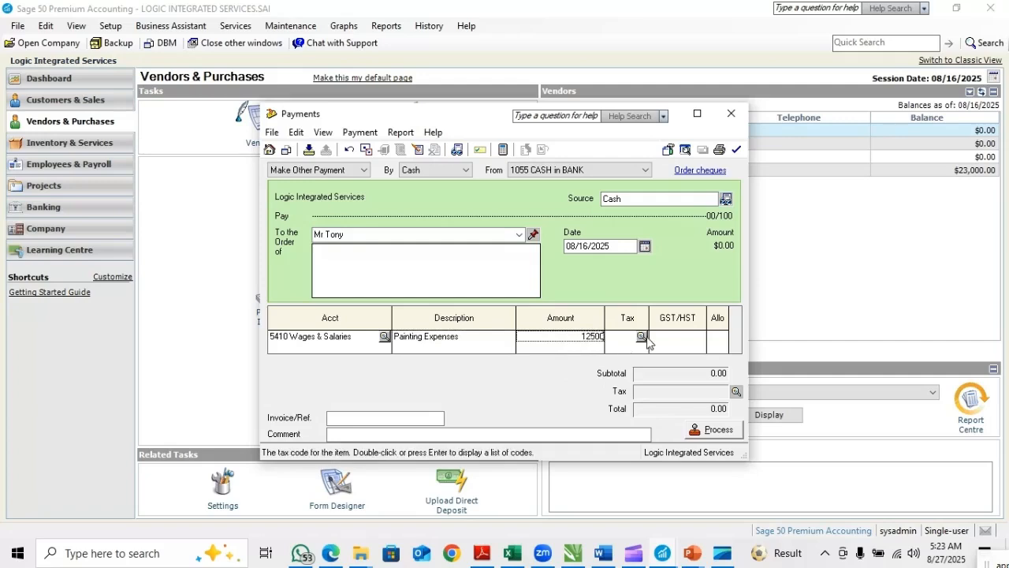
pyautogui.press('Tab')
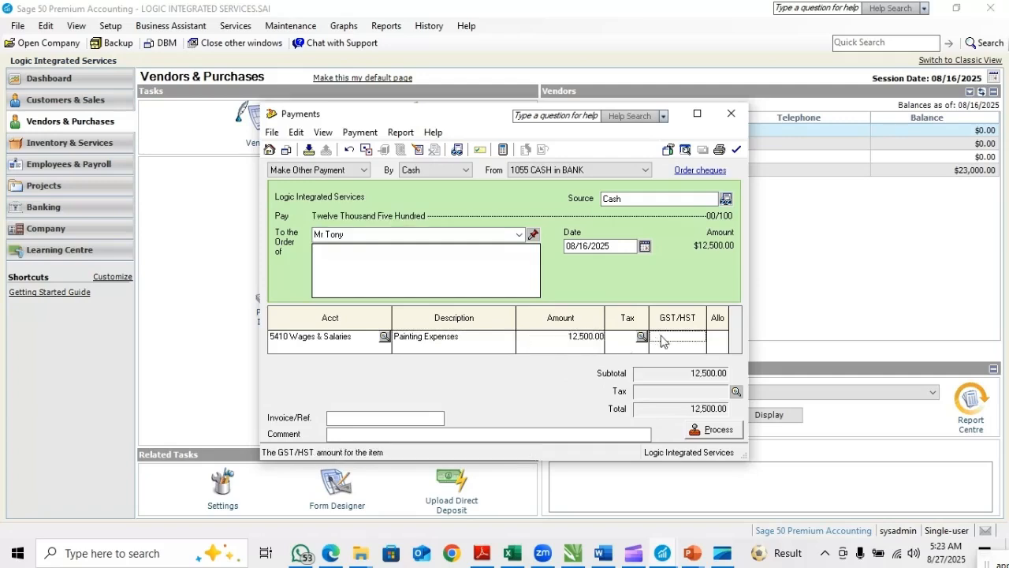
pyautogui.click(703, 431)
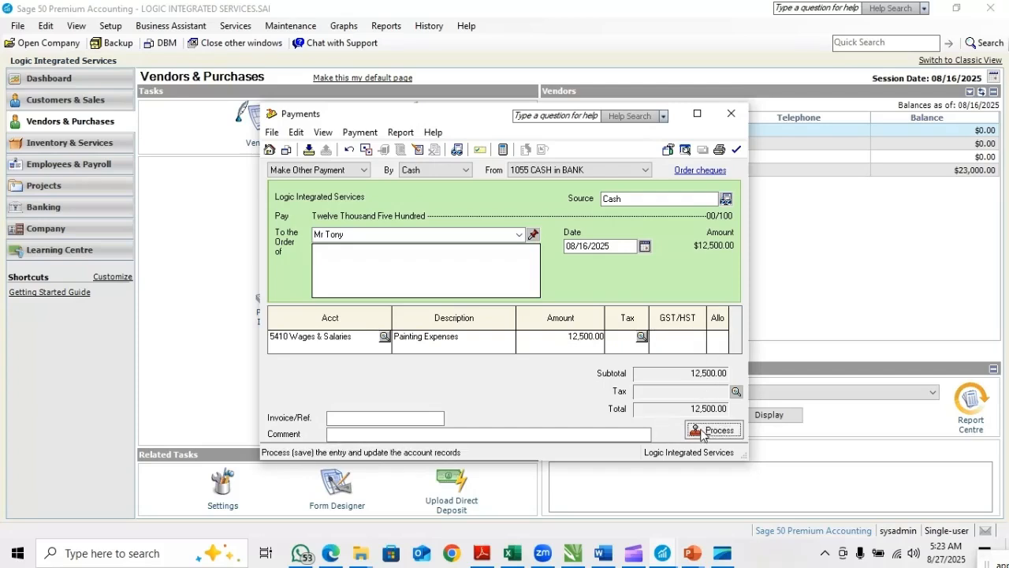
pyautogui.click(599, 335)
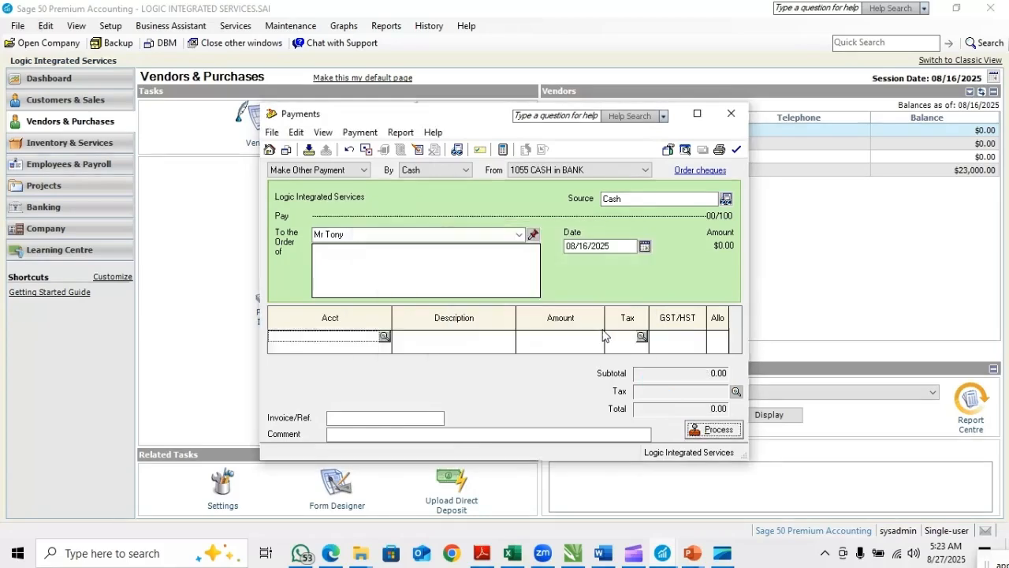
pyautogui.click(731, 115)
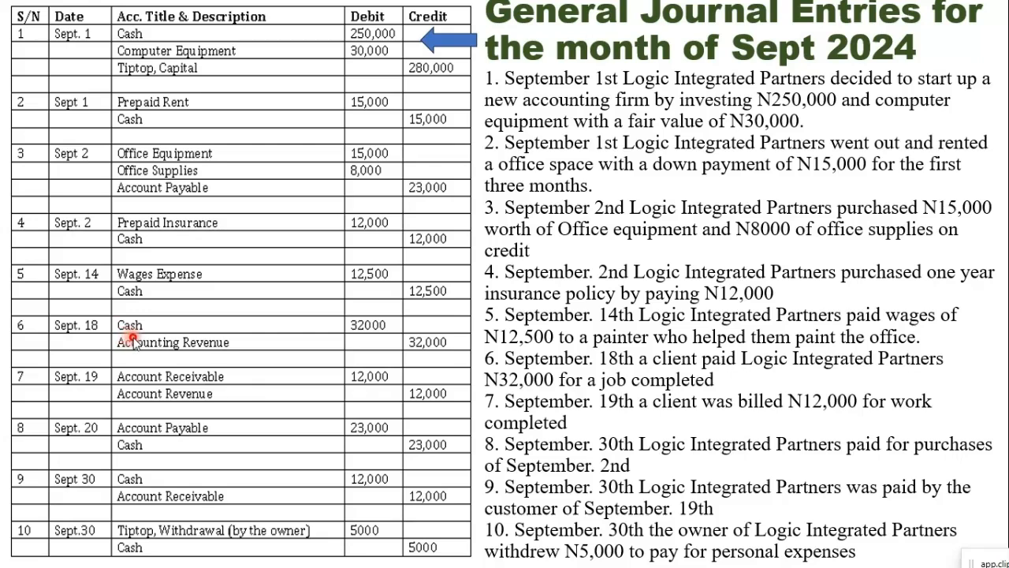
# Return to Sage 50 and add a customer record named ZAP services under Customers & Sales
pyautogui.hotkey('alt', 'Tab')
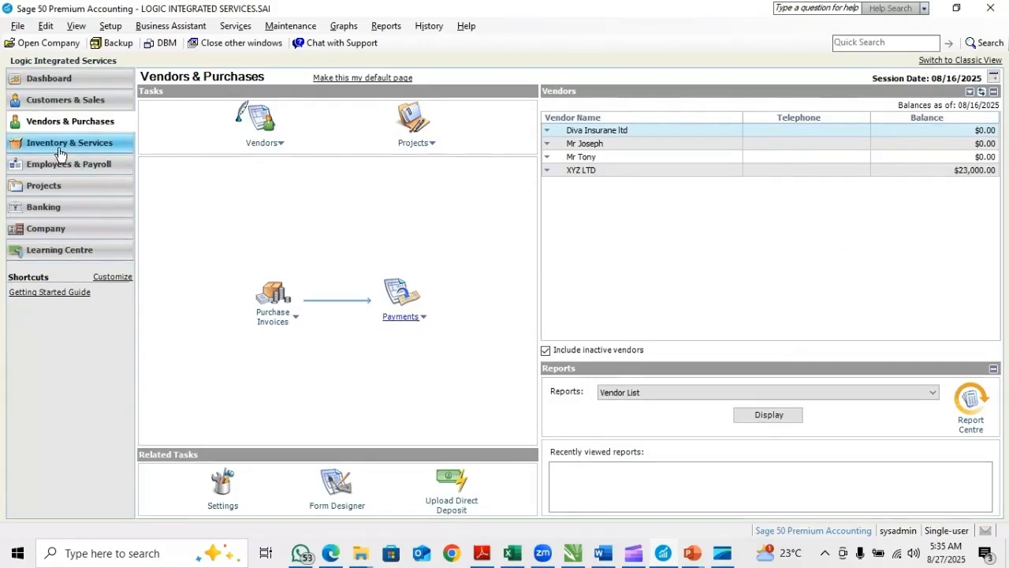
pyautogui.click(62, 103)
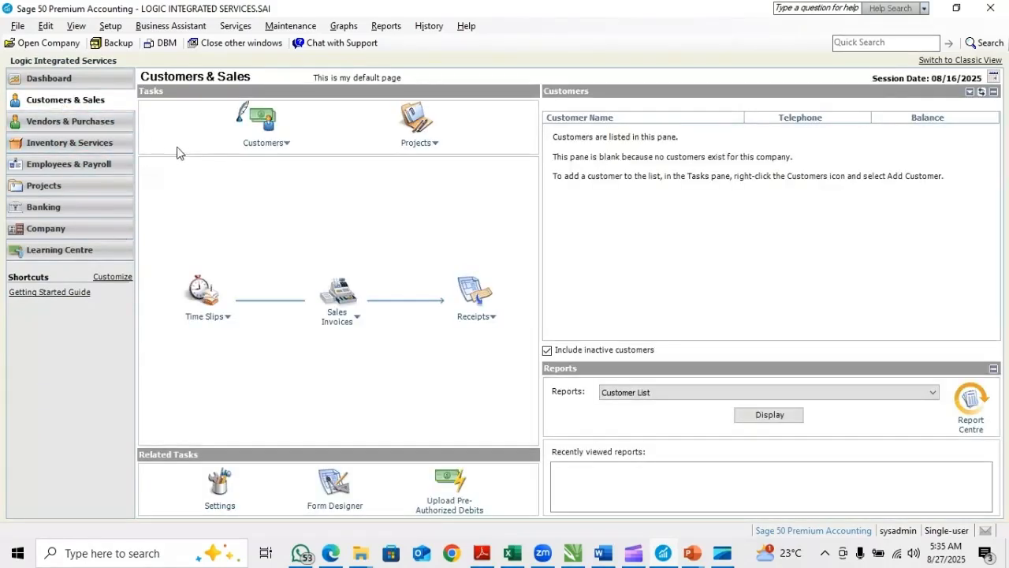
pyautogui.click(250, 148)
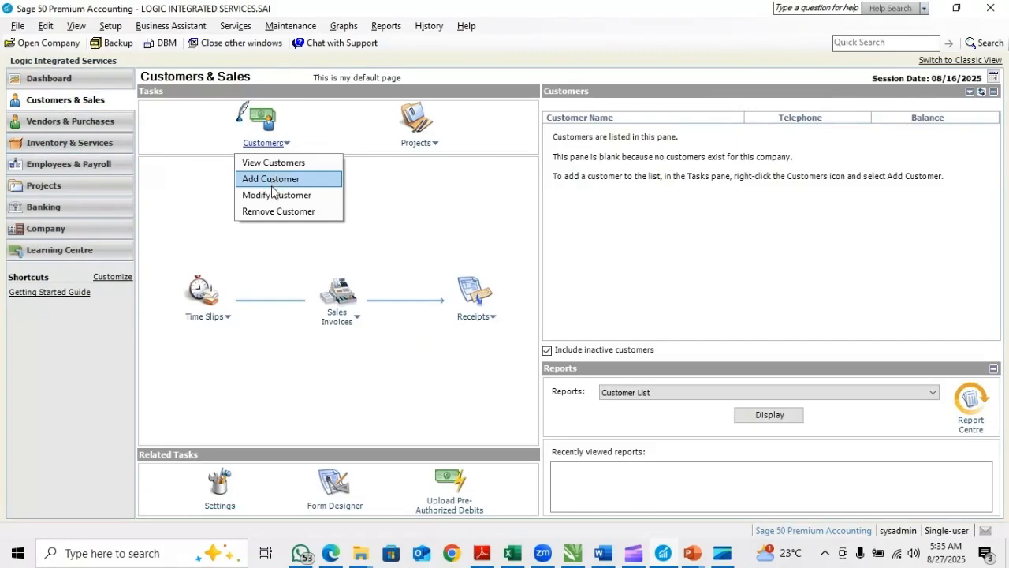
pyautogui.click(269, 184)
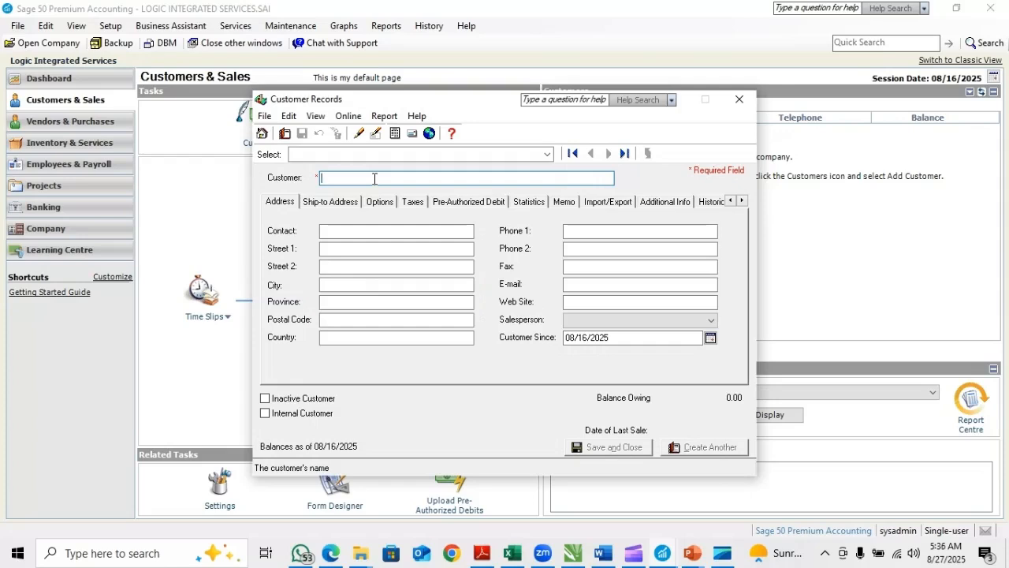
pyautogui.write('ZAP services')
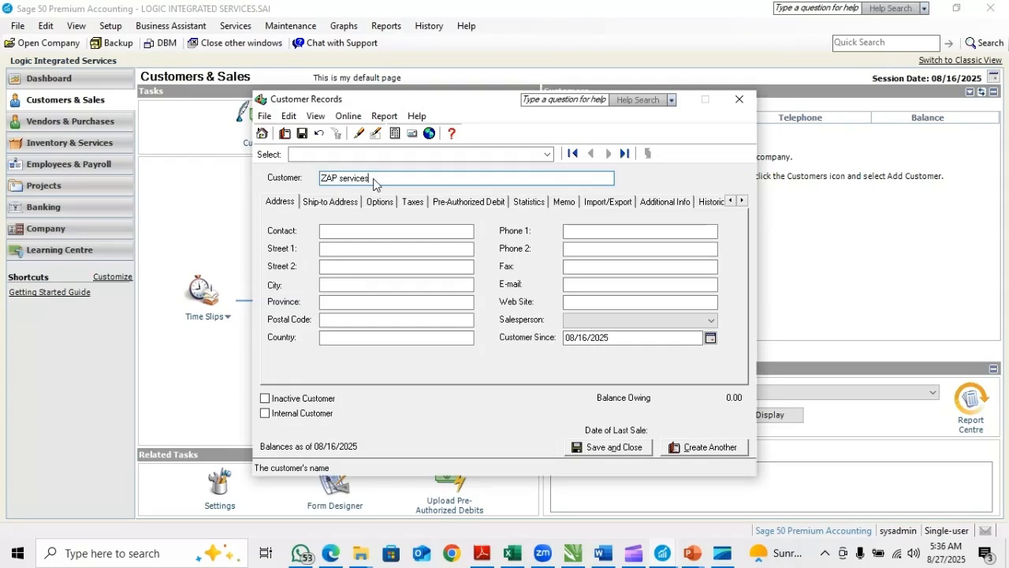
pyautogui.click(614, 443)
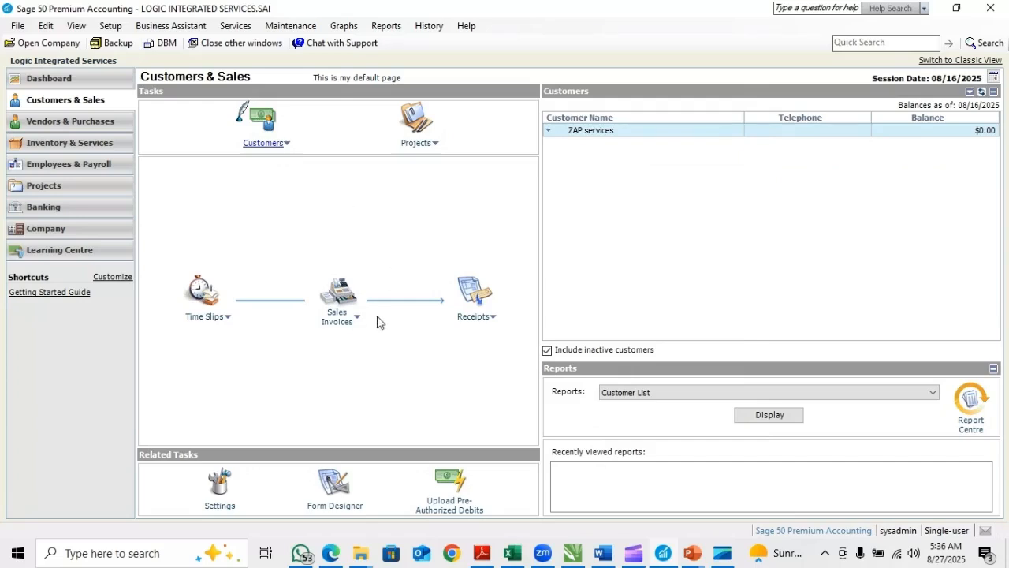
# Create a sales invoice with Cash as the payment method and 1055 CASH in BANK as the deposit account
pyautogui.click(356, 324)
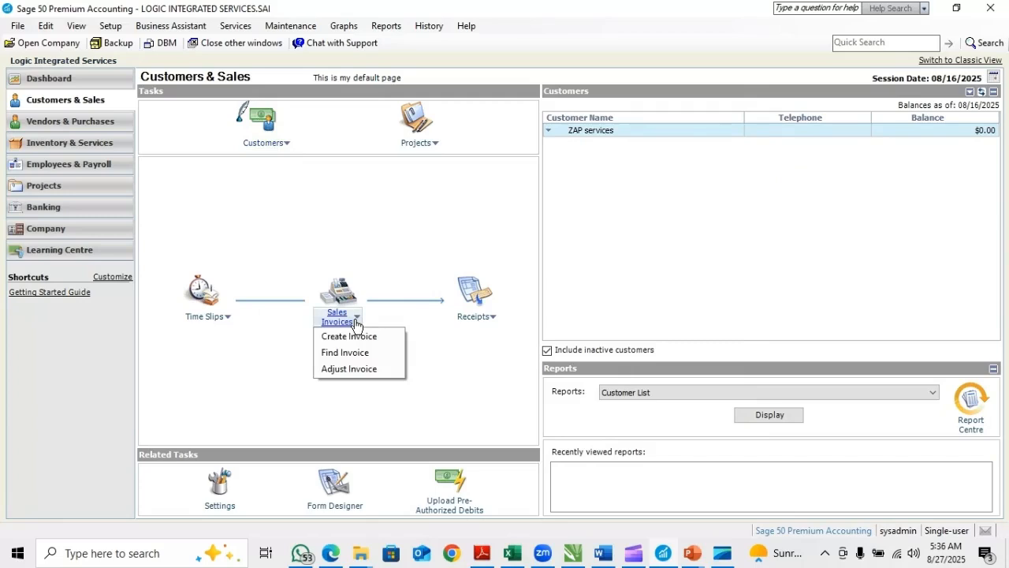
pyautogui.click(356, 336)
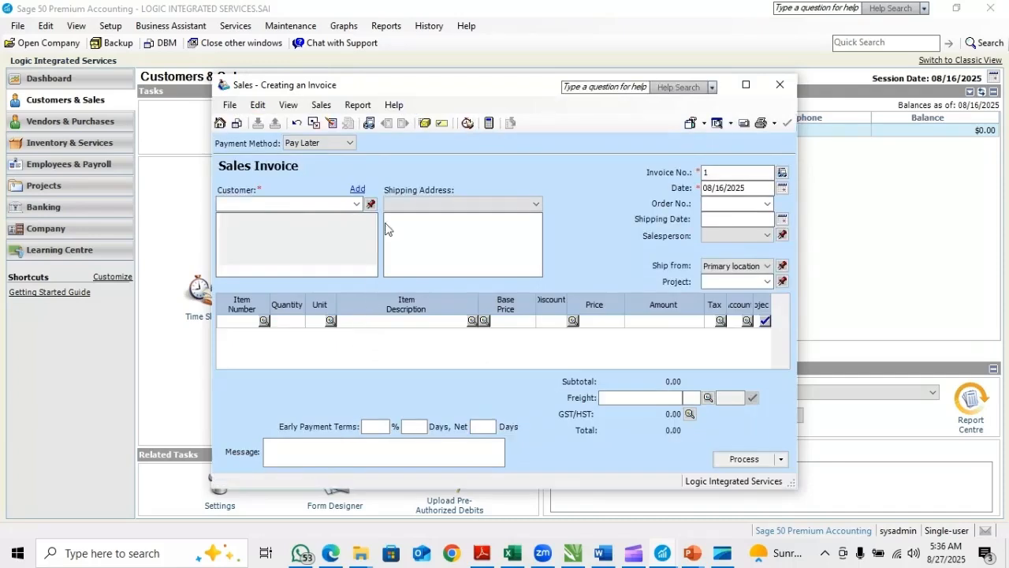
pyautogui.click(350, 145)
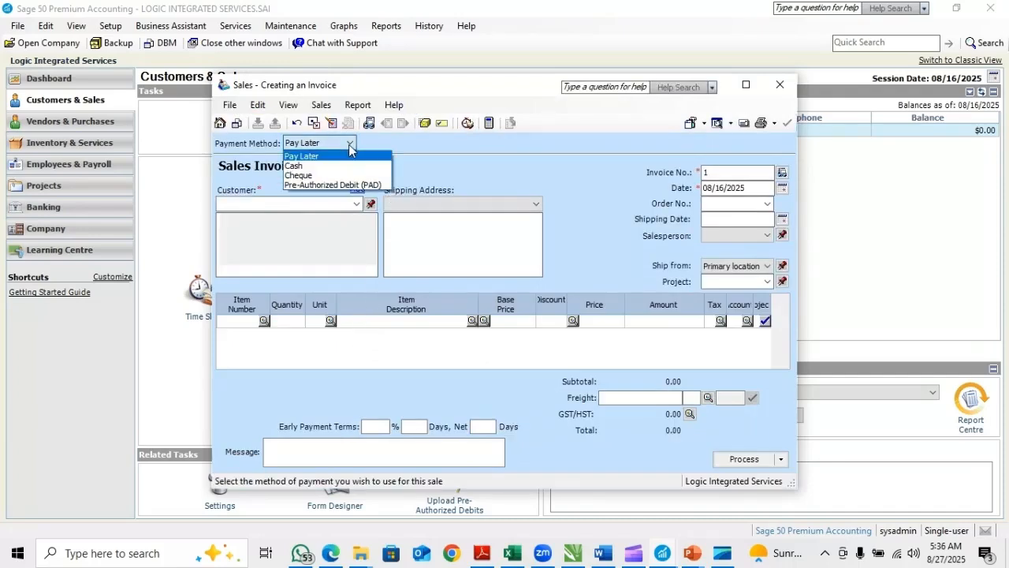
pyautogui.click(302, 165)
pyautogui.click(473, 144)
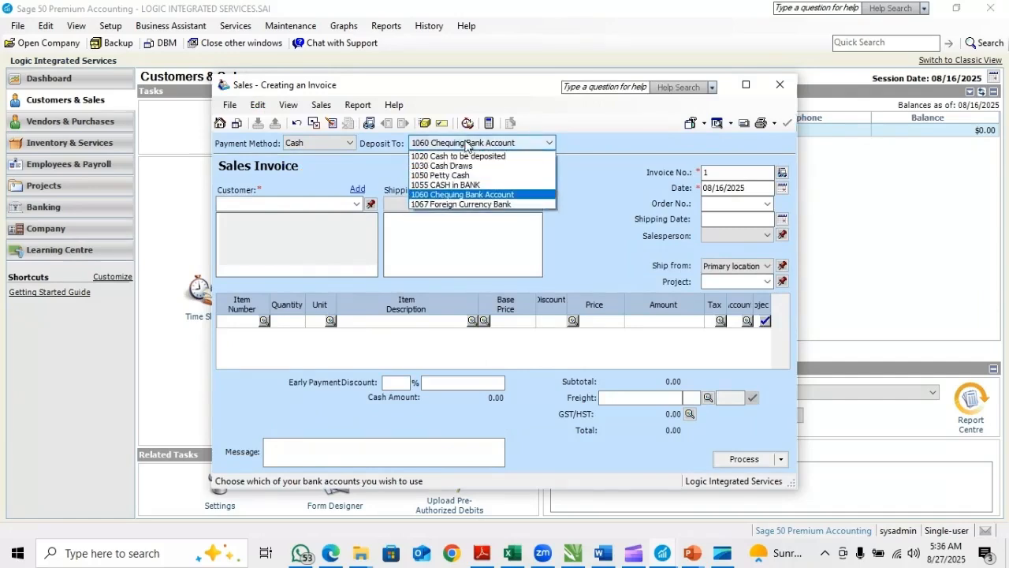
pyautogui.click(453, 176)
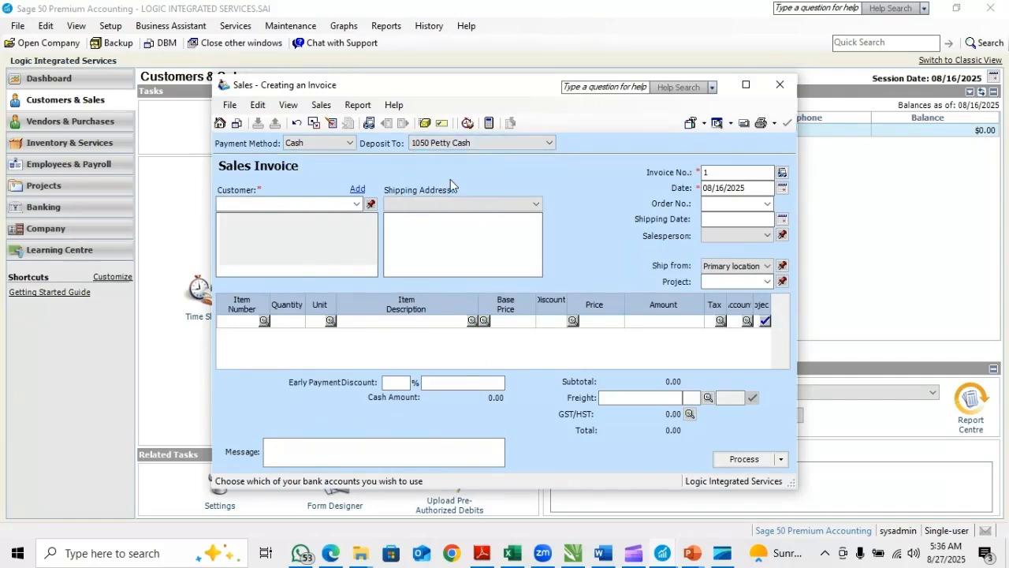
pyautogui.click(457, 143)
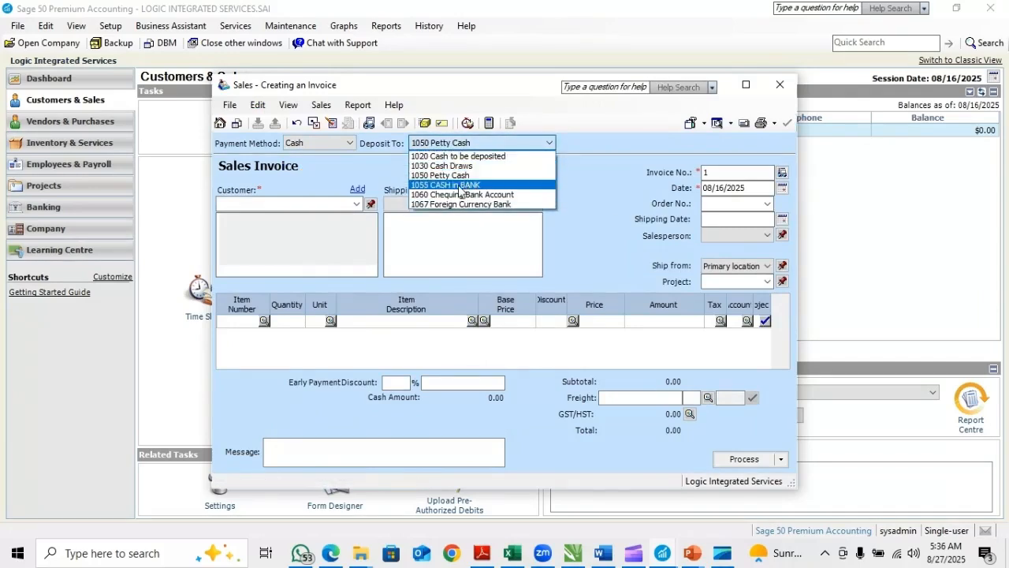
pyautogui.click(461, 186)
# Select ZAP services as the invoice customer and describe the first line item as Job Completion
pyautogui.click(357, 204)
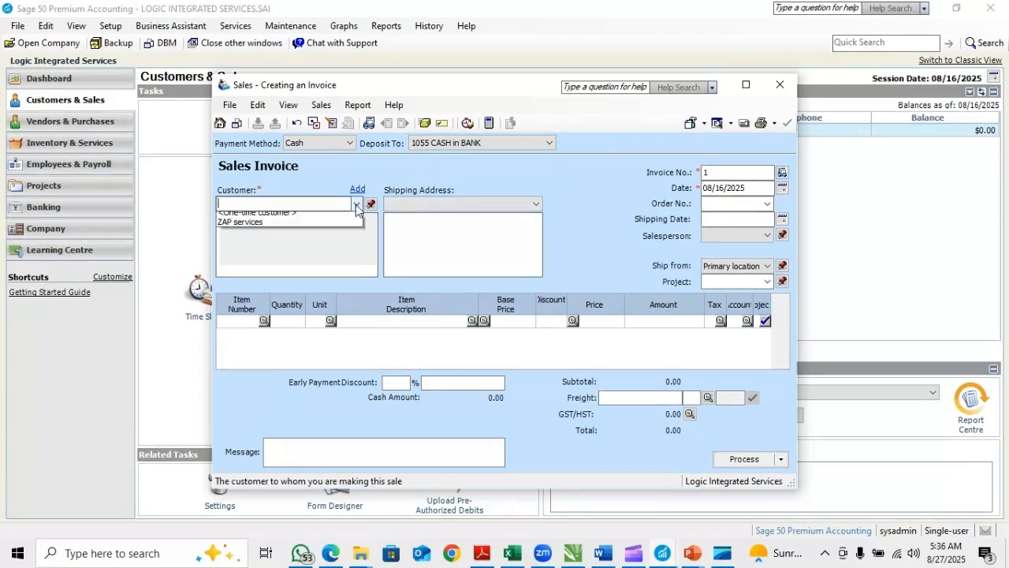
pyautogui.click(251, 227)
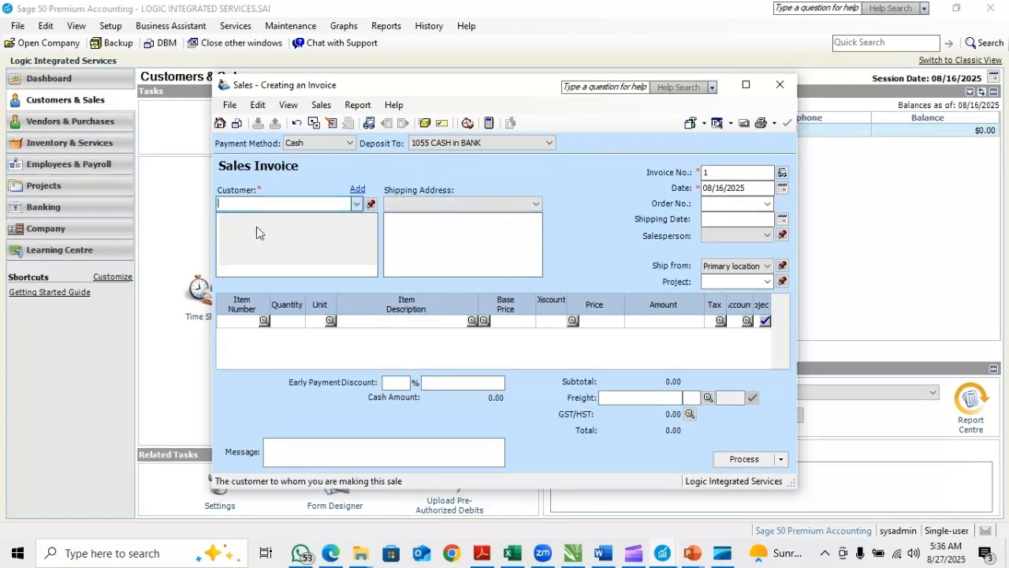
pyautogui.click(364, 323)
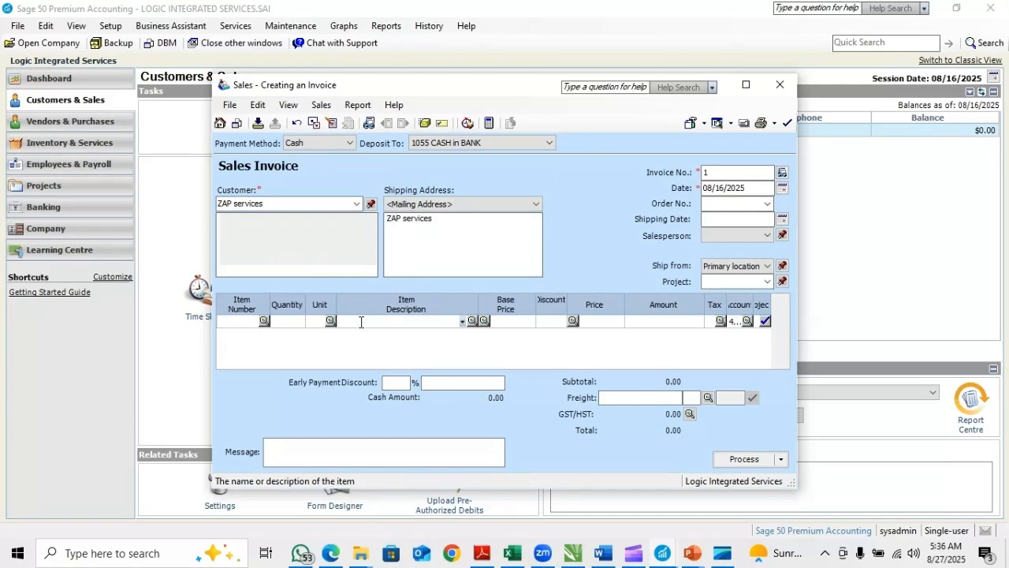
pyautogui.write('Job Compl')
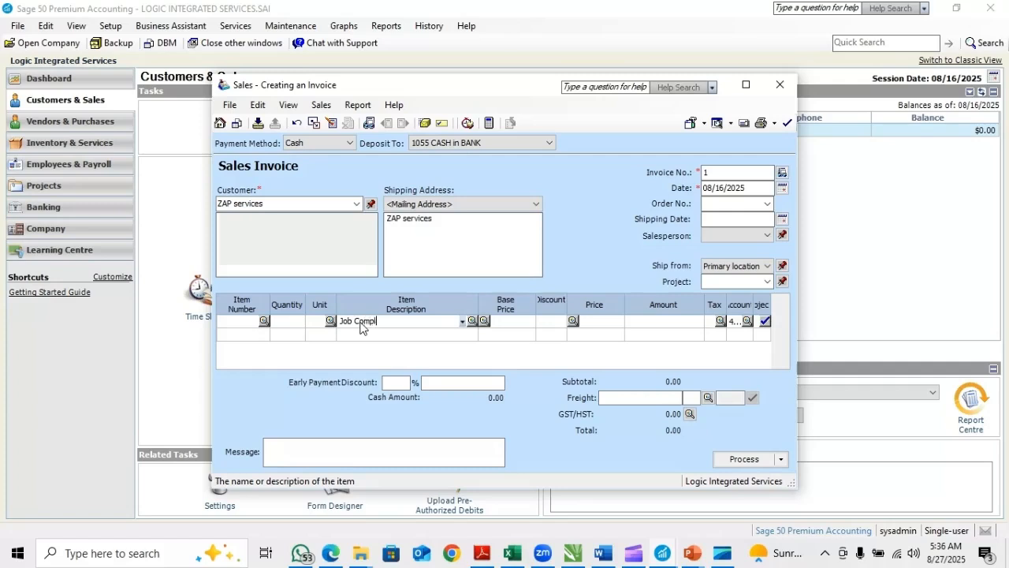
pyautogui.write('etion')
# Set the Job Completion line's quantity to 1 and its price to 32,000
pyautogui.click(287, 322)
pyautogui.write('1')
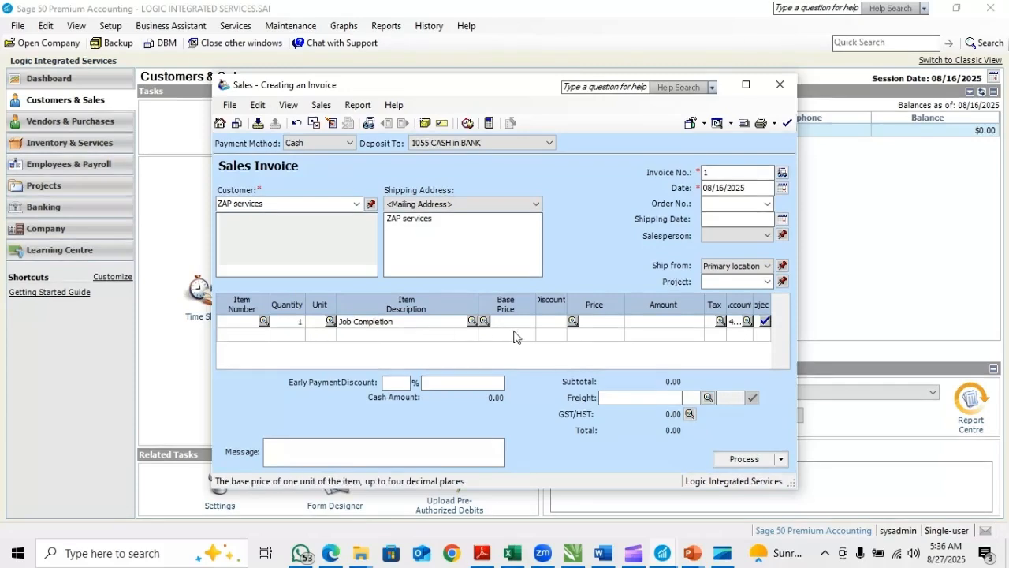
pyautogui.click(594, 322)
pyautogui.write('32,')
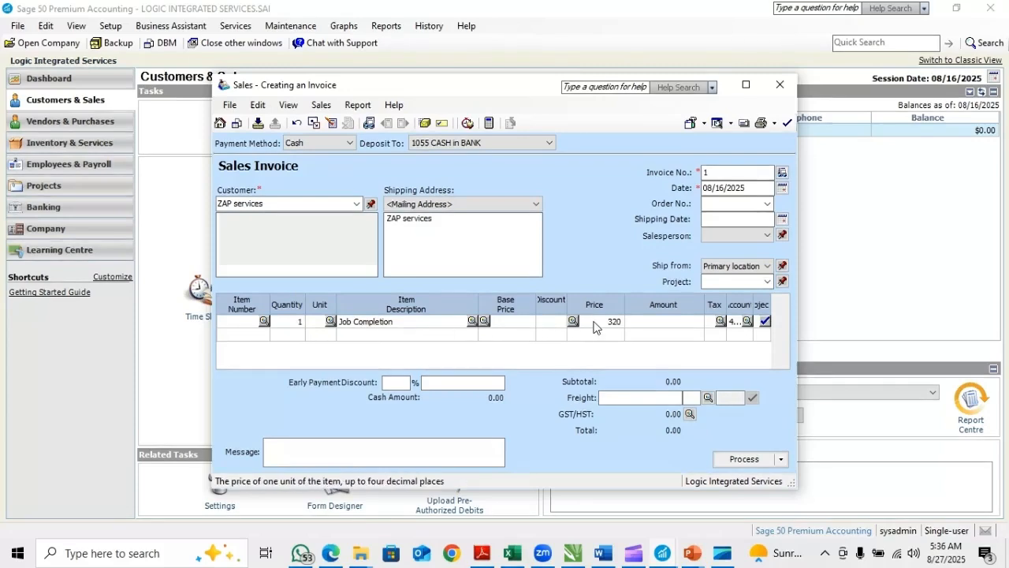
pyautogui.write('000')
pyautogui.click(633, 319)
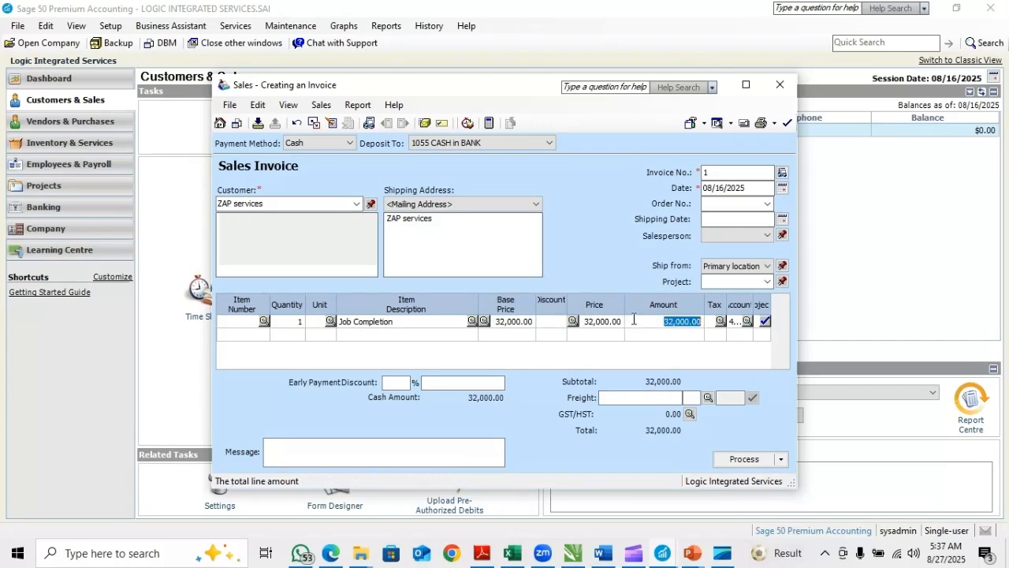
# Assign 4210 Accounting Revenue to the Job Completion line, then process the invoice and close the invoice window
pyautogui.doubleClick(748, 324)
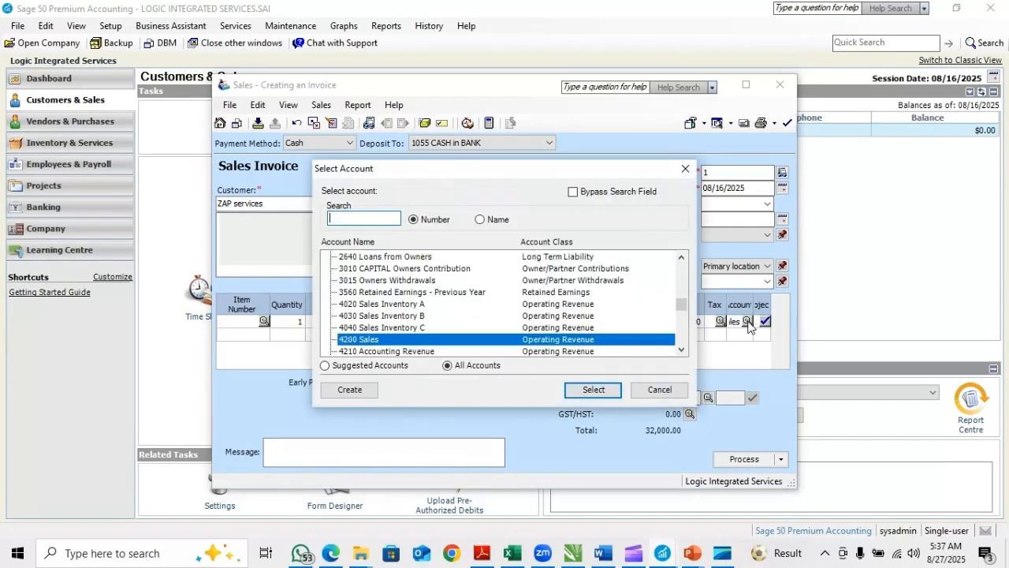
pyautogui.click(395, 351)
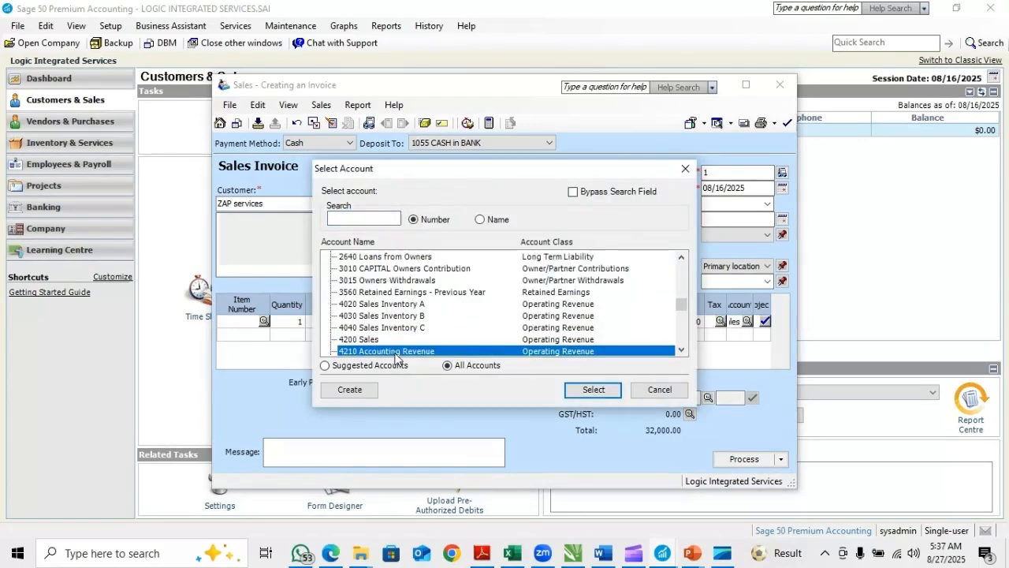
pyautogui.click(594, 391)
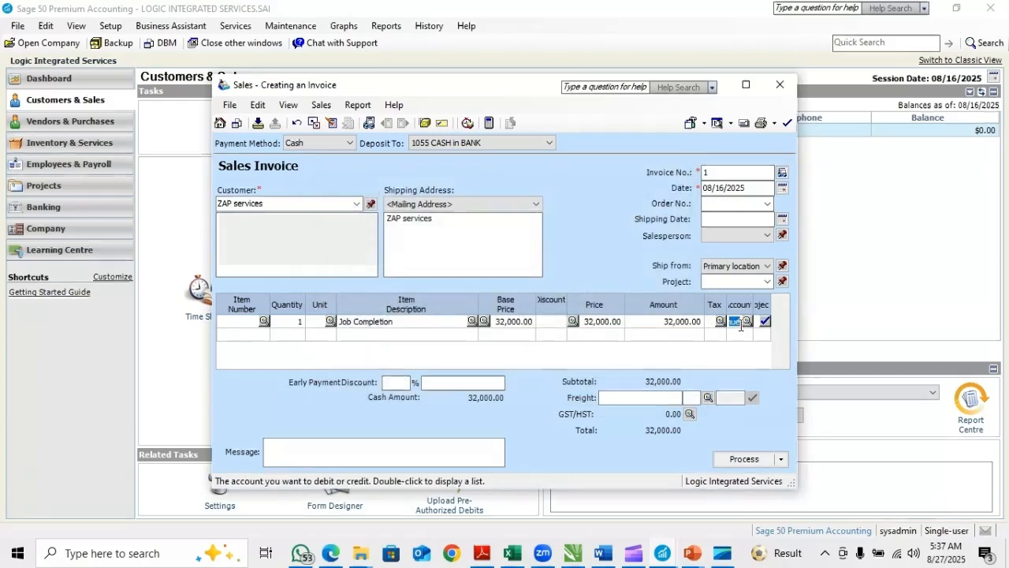
pyautogui.click(434, 143)
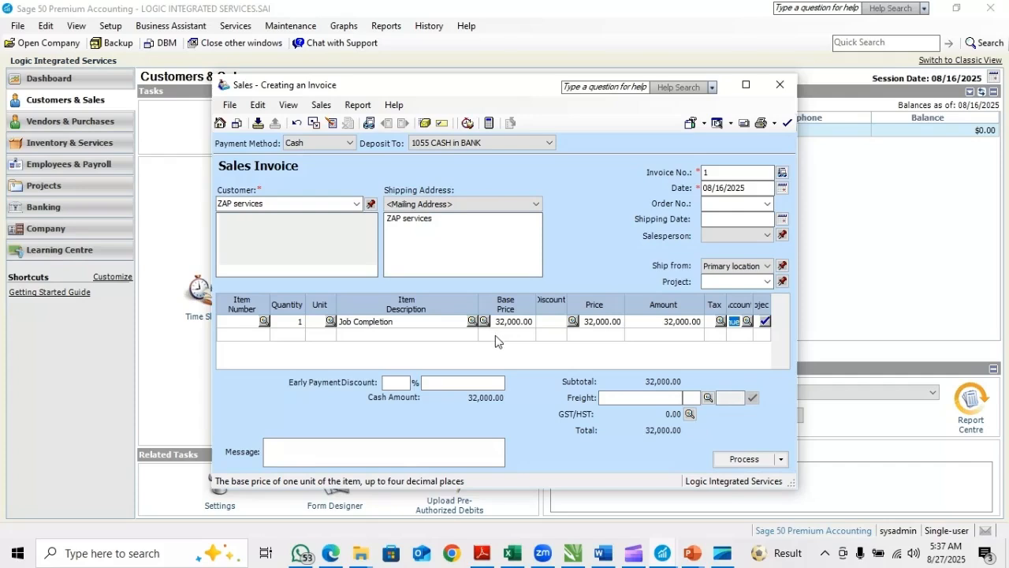
pyautogui.click(744, 461)
pyautogui.click(621, 330)
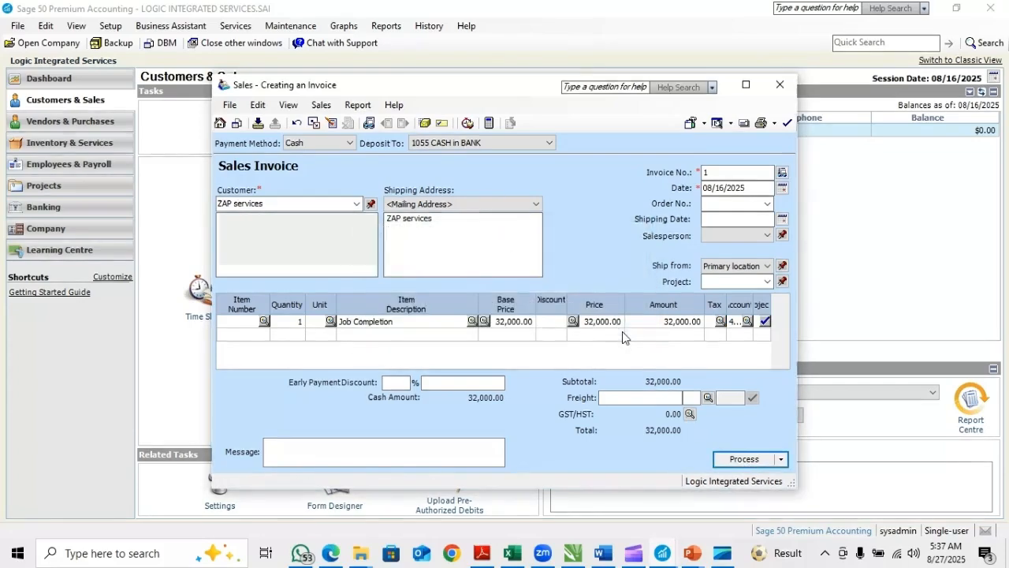
pyautogui.click(780, 84)
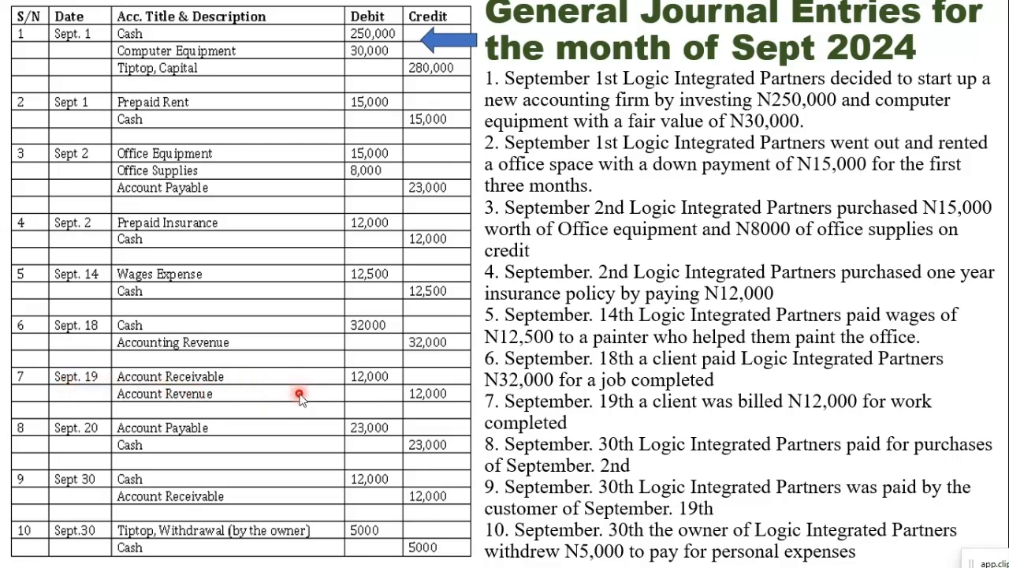
# Return to Sage 50 and add a customer record with the billed client's name under Customers & Sales
pyautogui.hotkey('alt', 'Tab')
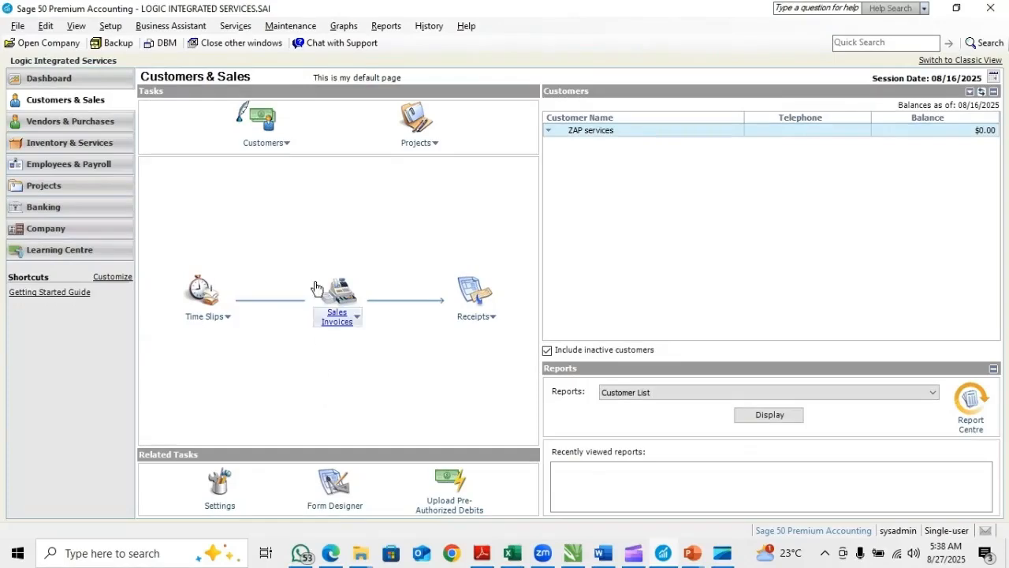
pyautogui.click(266, 144)
pyautogui.click(260, 179)
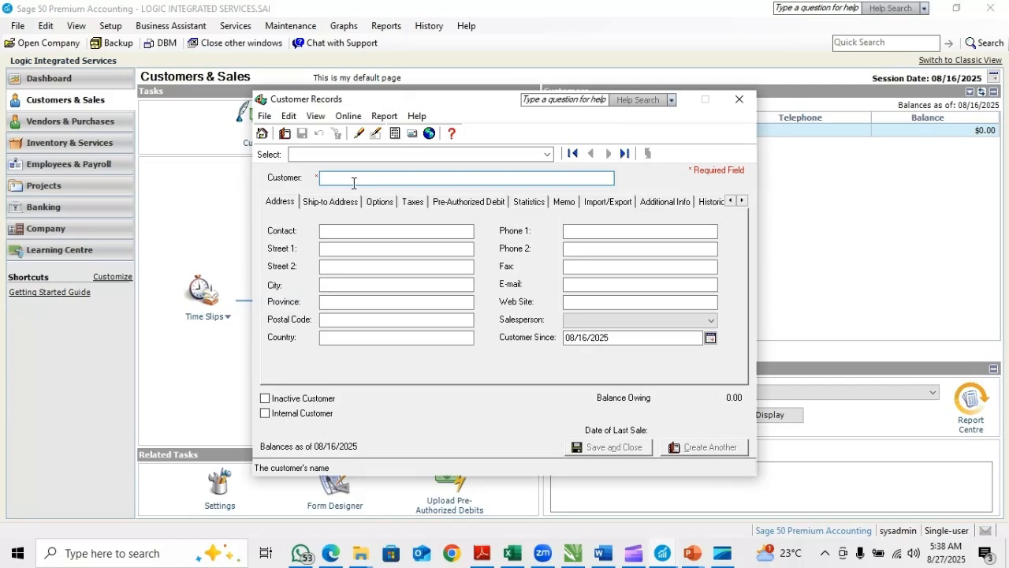
pyautogui.write('Mr Frank')
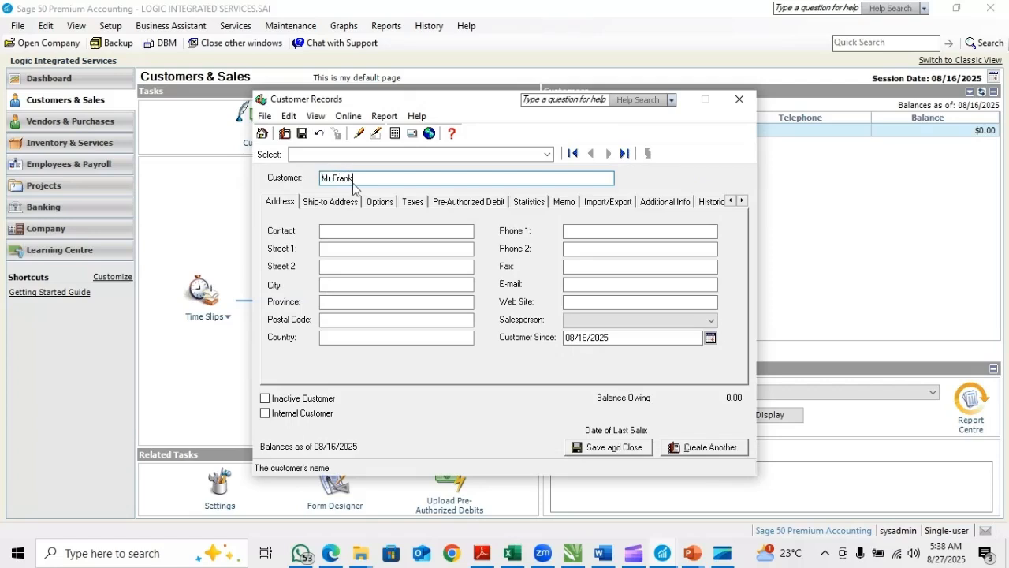
pyautogui.click(635, 447)
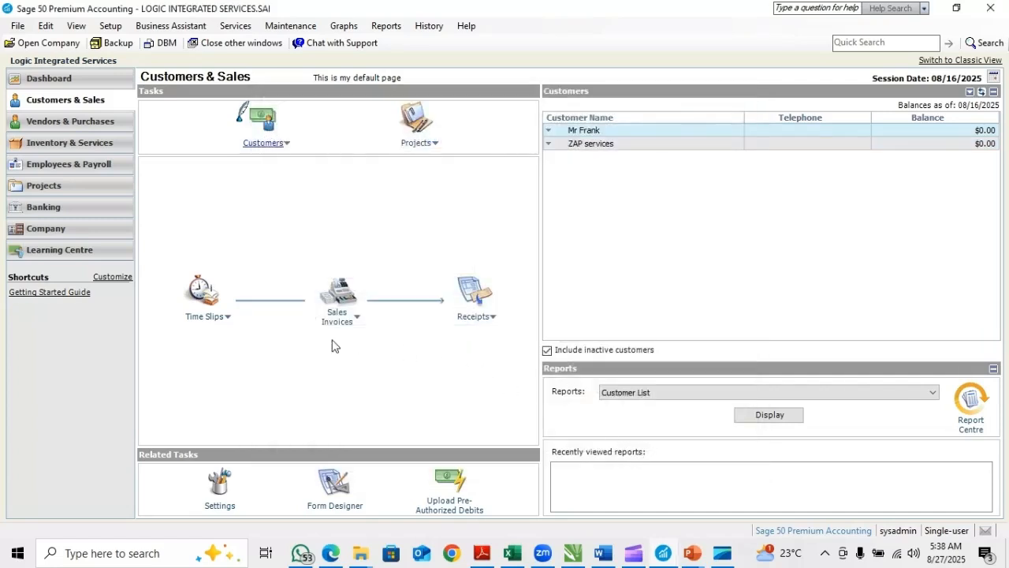
# Create a Pay Later sales invoice for the newly added customer with the item description Job Completed
pyautogui.click(345, 331)
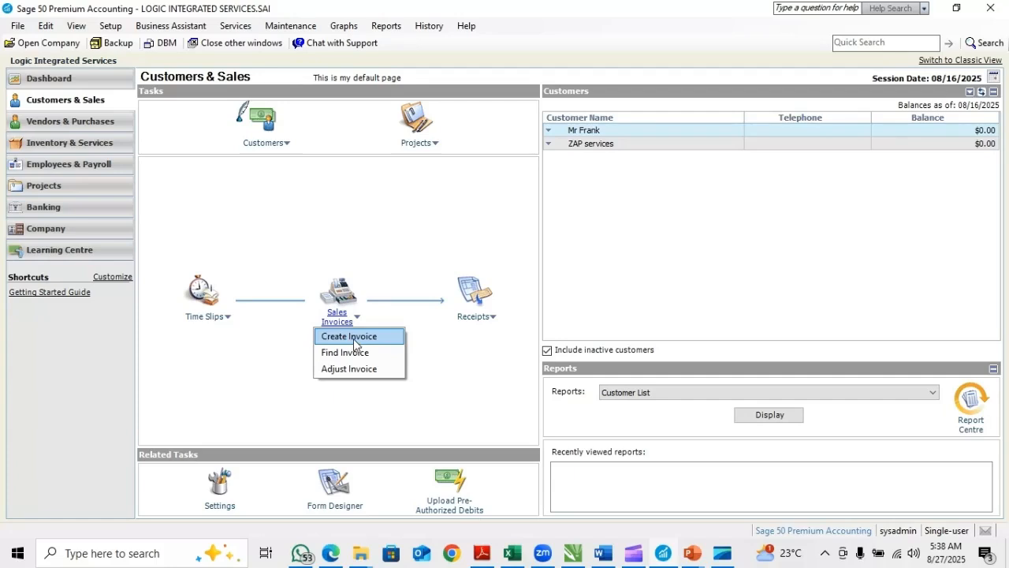
pyautogui.click(353, 338)
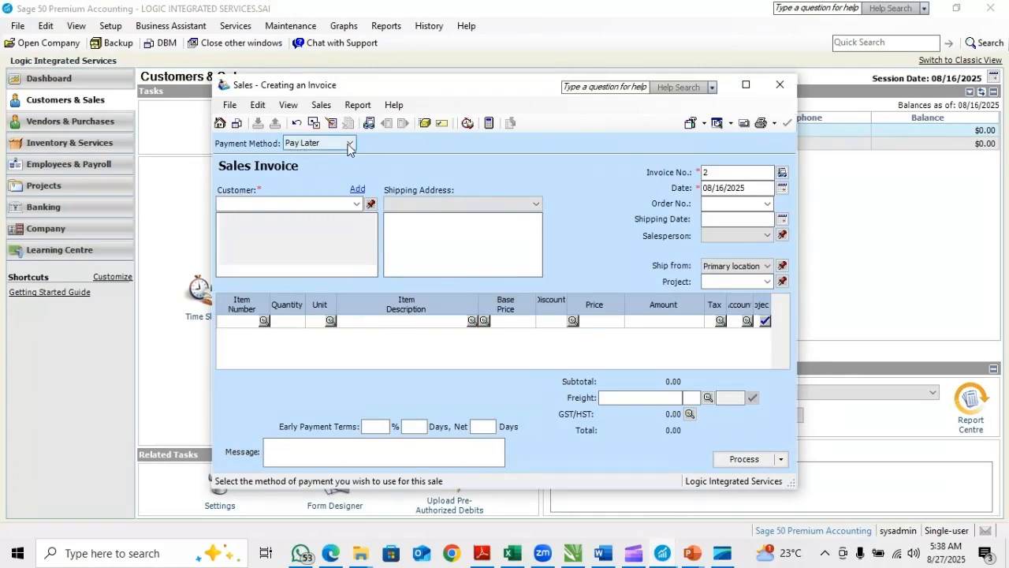
pyautogui.click(356, 204)
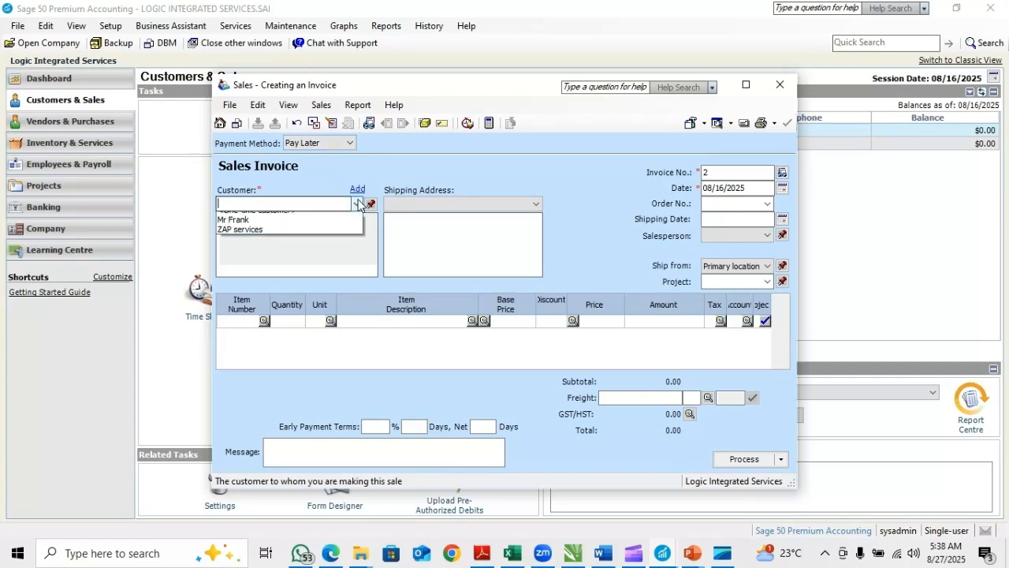
pyautogui.click(245, 227)
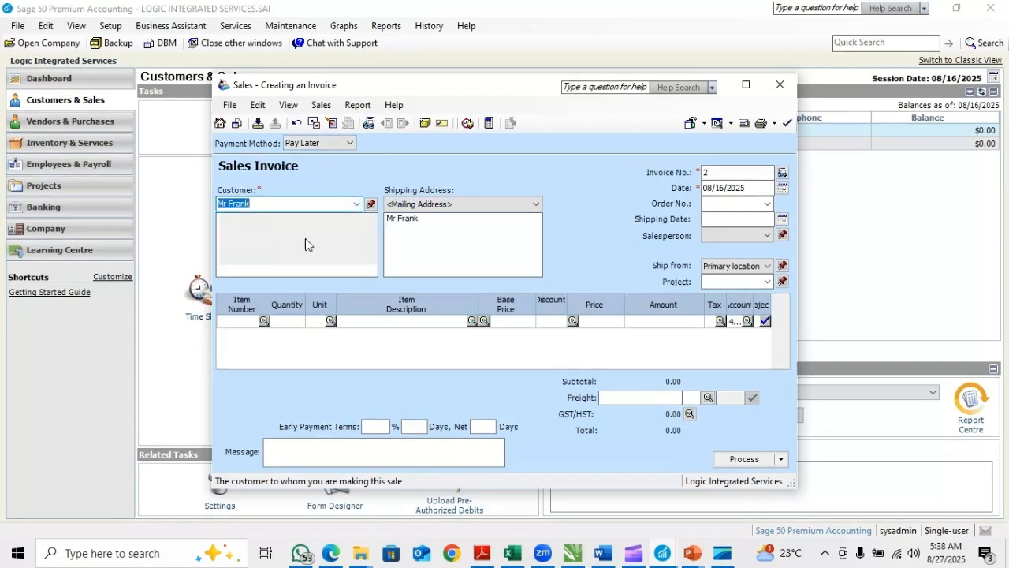
pyautogui.click(388, 321)
pyautogui.write('Job Completed')
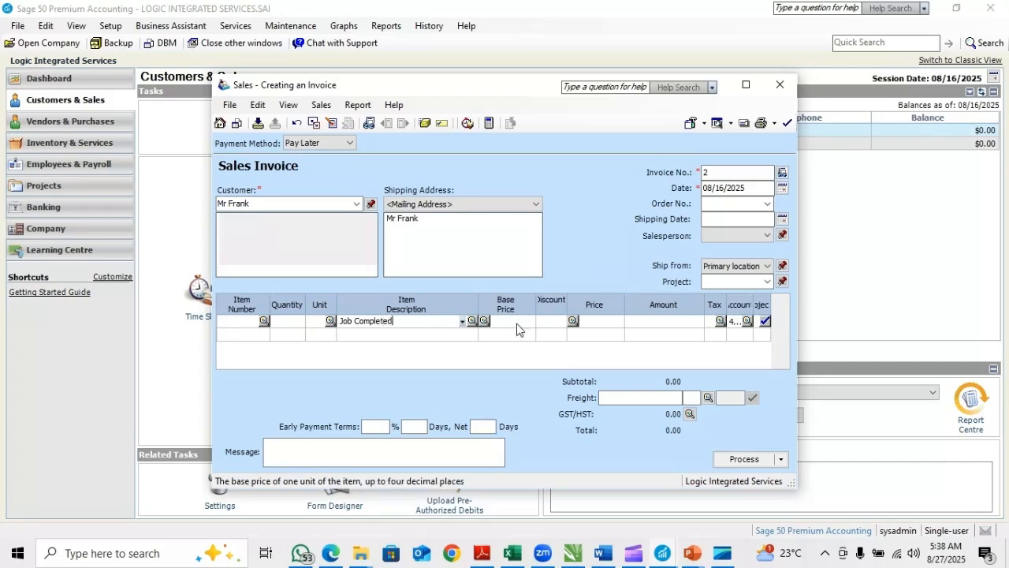
# Set the Job Completed line's quantity to 1 and its price to 12,000
pyautogui.click(293, 322)
pyautogui.write('1200')
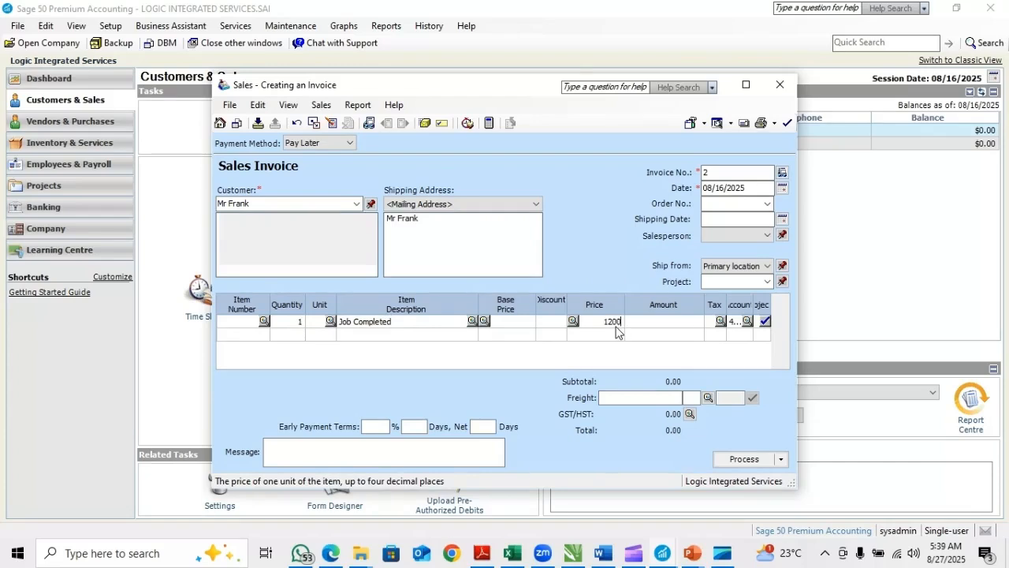
pyautogui.press('Tab')
# Assign 4210 Accounting Revenue to the Job Completed line, then process the invoice and close the invoice window
pyautogui.click(736, 323)
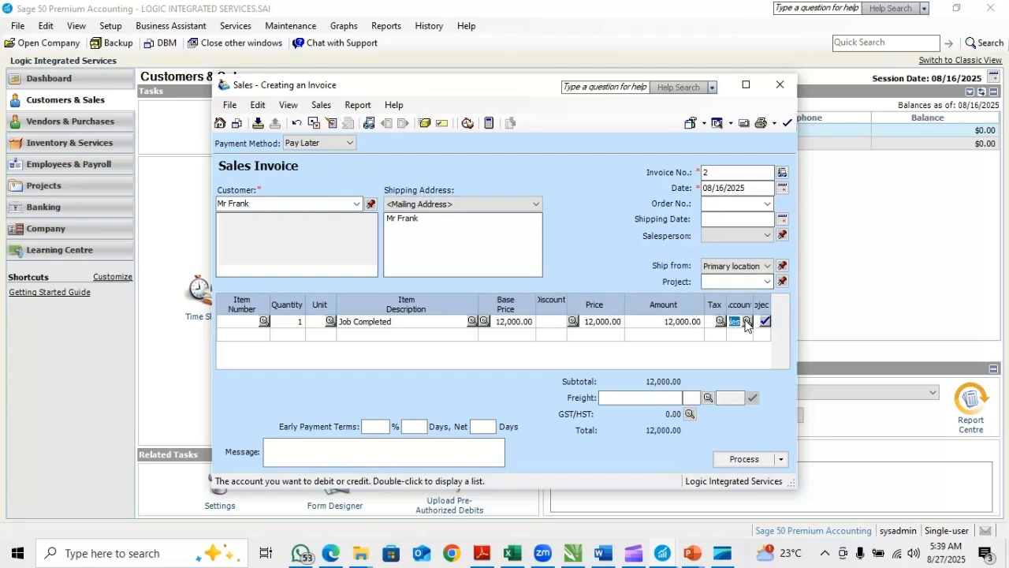
pyautogui.click(747, 323)
pyautogui.doubleClick(428, 351)
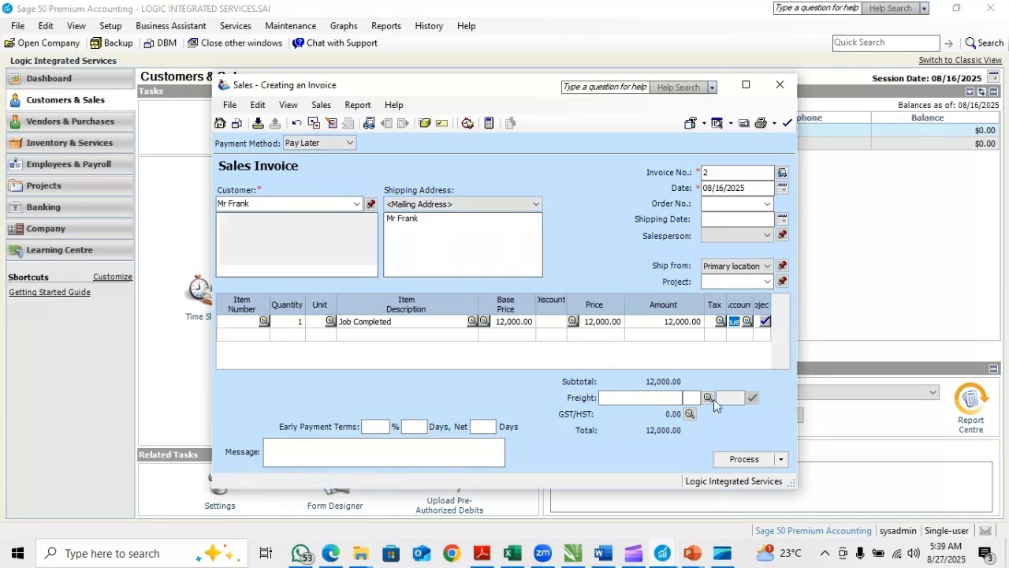
pyautogui.click(749, 459)
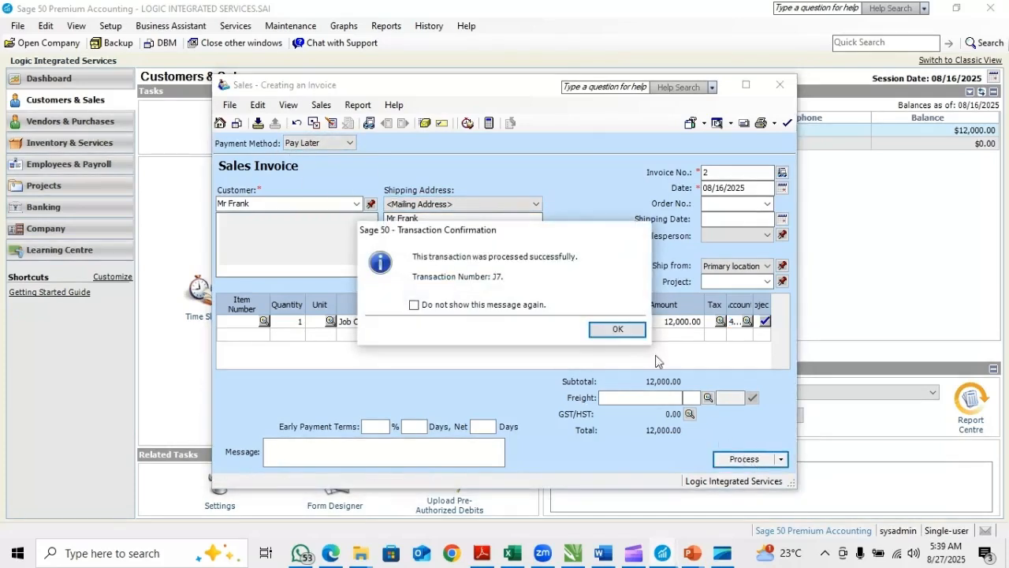
pyautogui.click(620, 330)
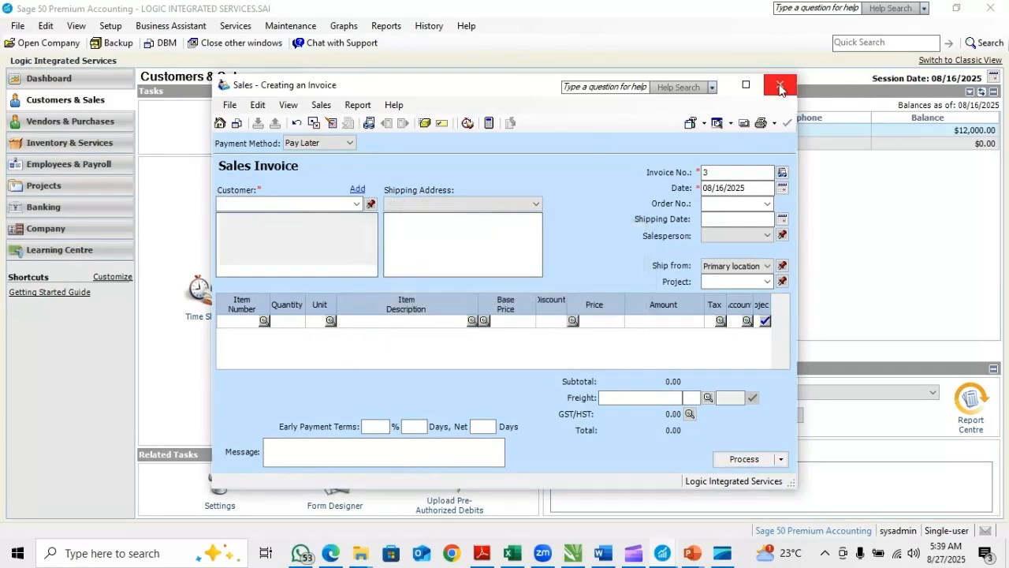
pyautogui.click(780, 87)
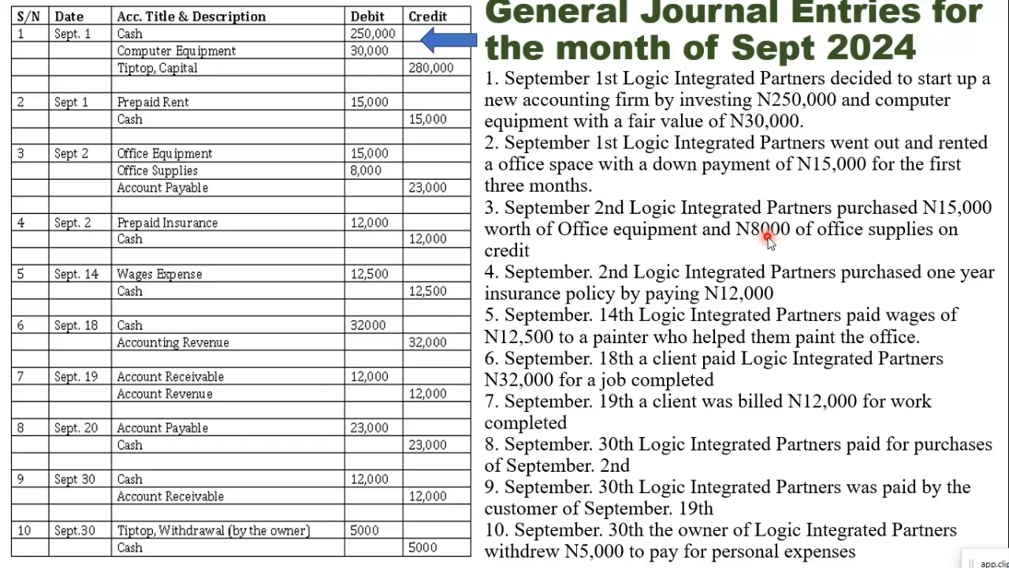
# Return to Sage 50 and start a purchase invoice payment under Vendors & Purchases, paid by Cash from 1055 CASH in BANK
pyautogui.hotkey('alt', 'Tab')
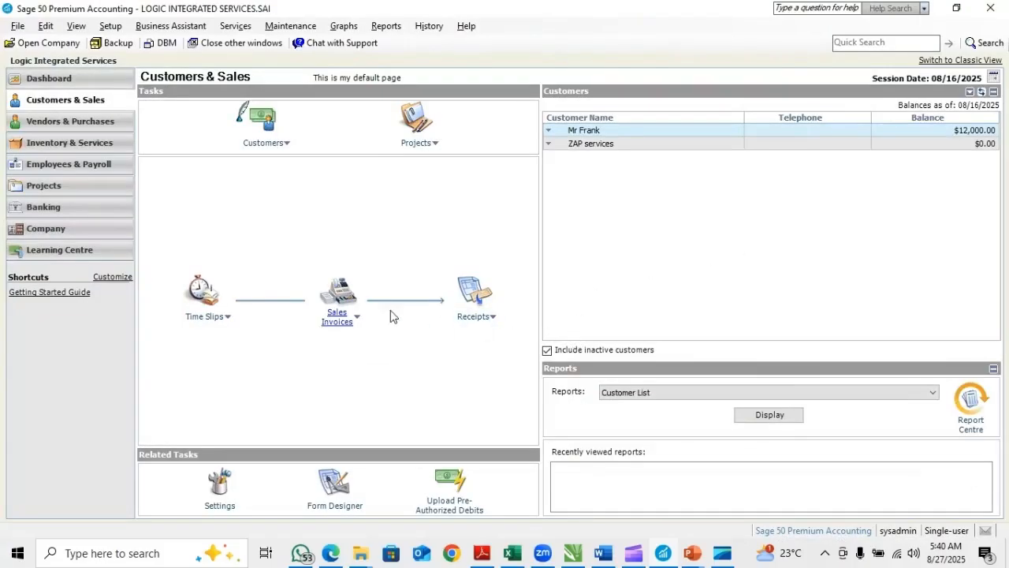
pyautogui.click(101, 124)
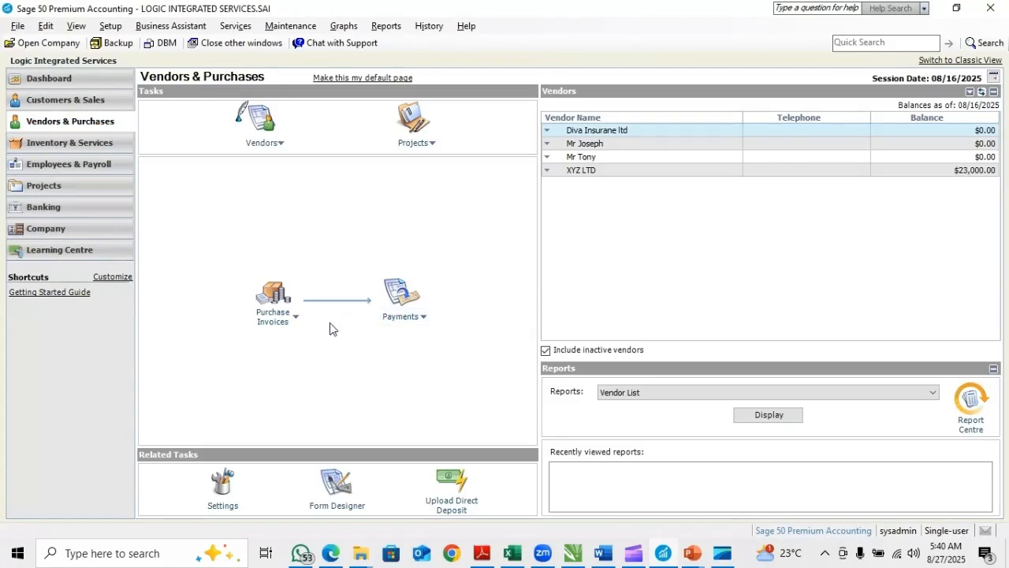
pyautogui.click(417, 318)
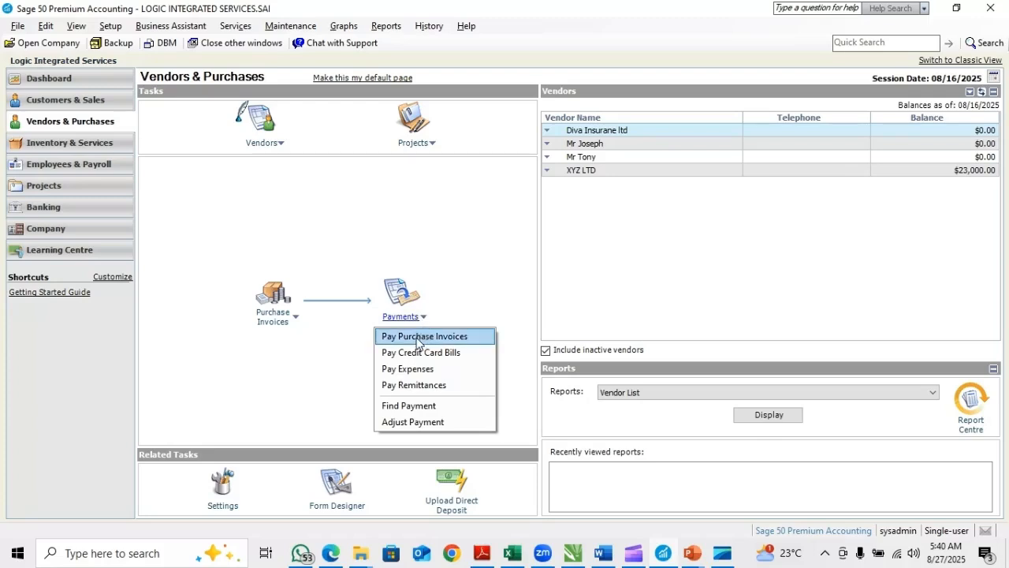
pyautogui.click(423, 337)
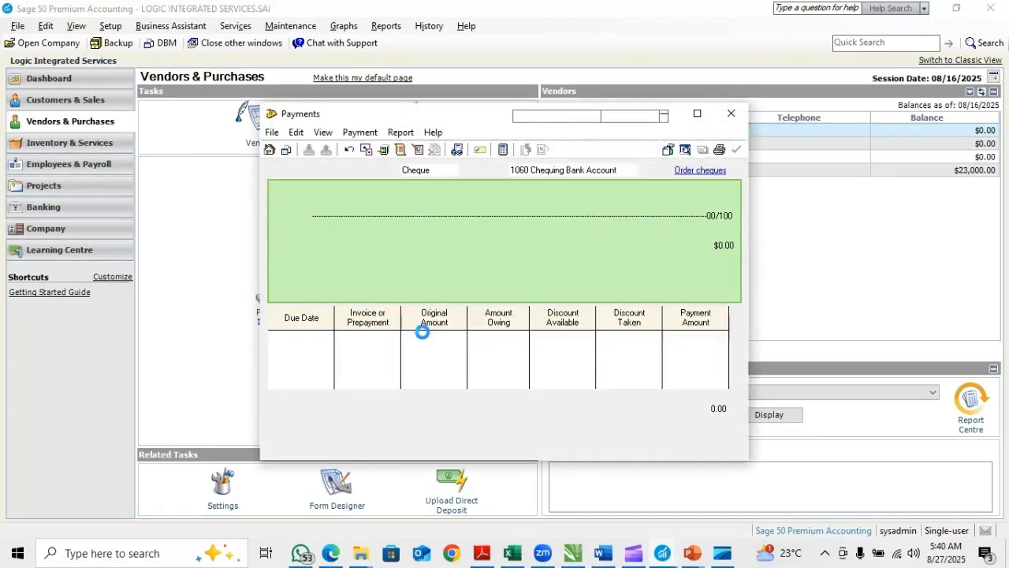
pyautogui.click(449, 169)
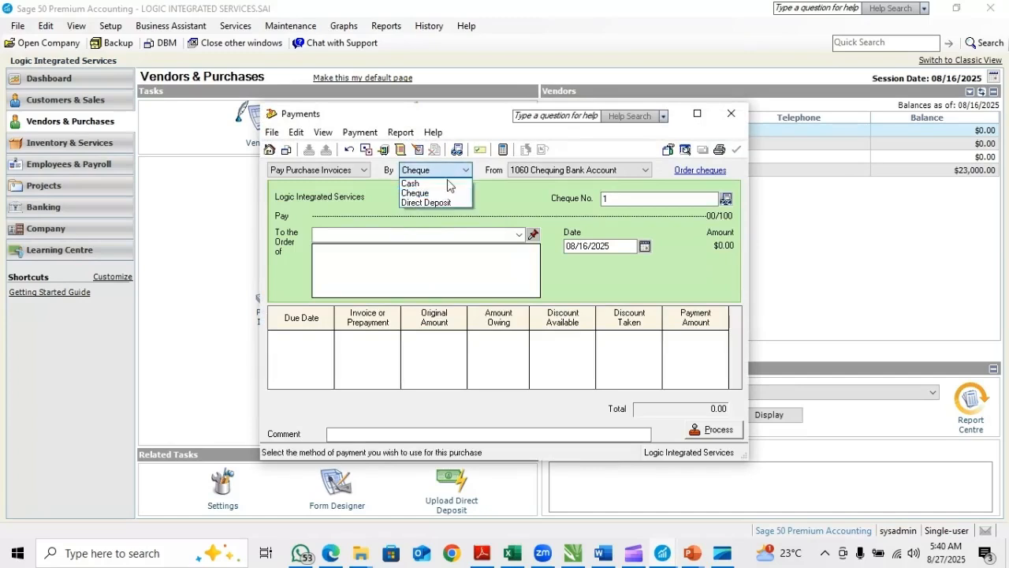
pyautogui.click(423, 184)
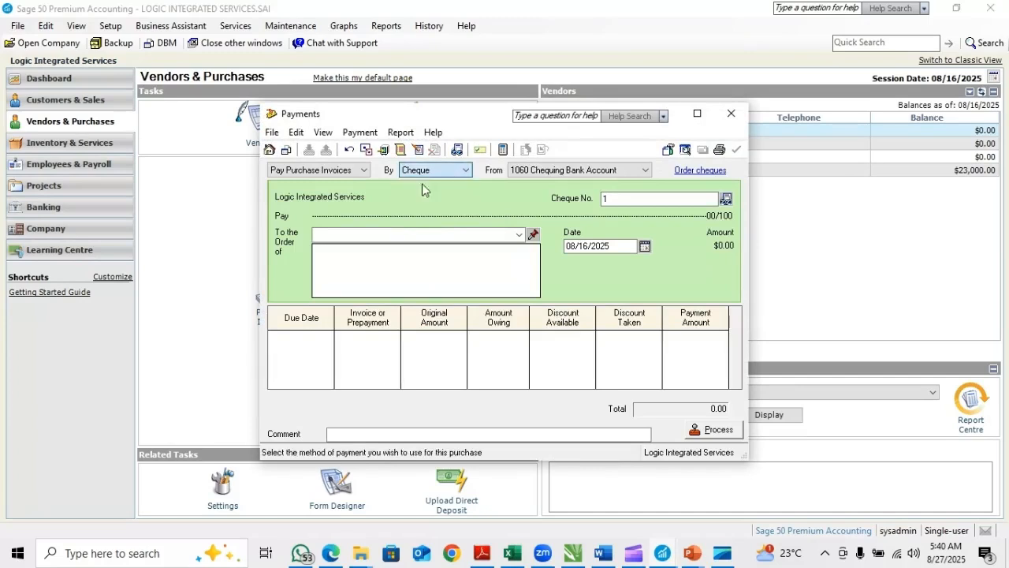
pyautogui.click(527, 171)
pyautogui.click(546, 213)
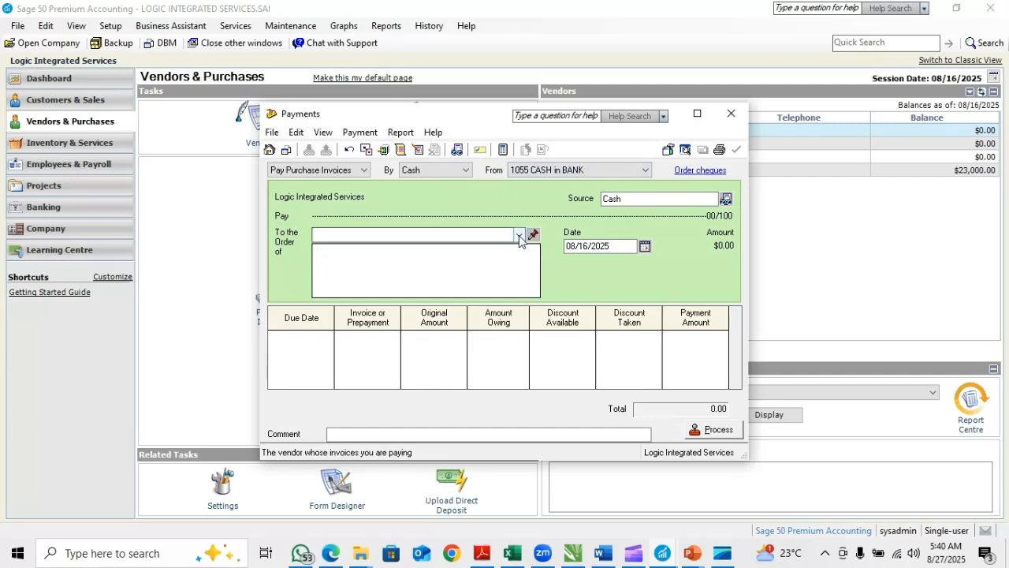
# Pay XYZ LTD's purchase invoice 0001 in full with 23,000, process the payment and close the Payments window
pyautogui.click(518, 235)
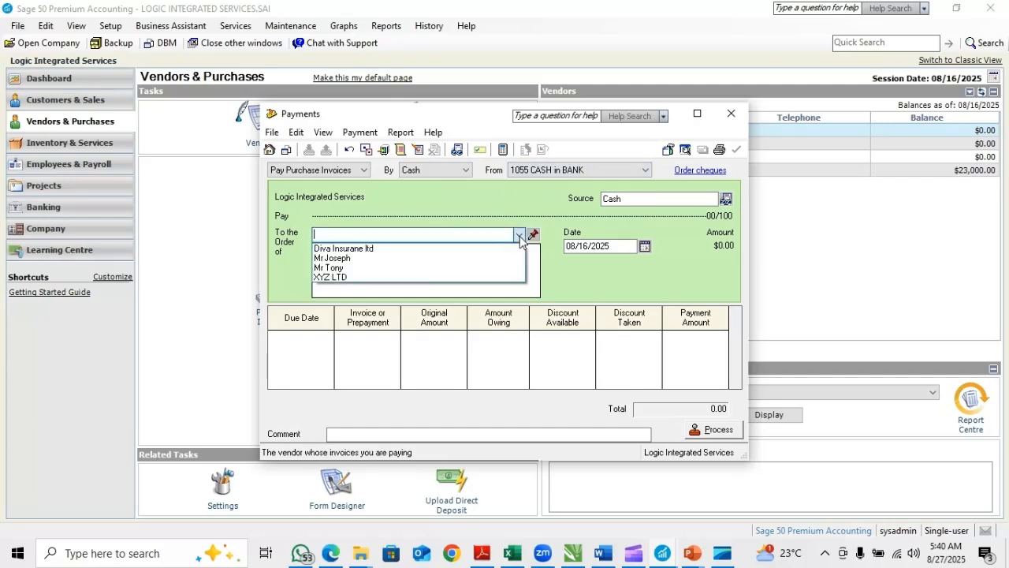
pyautogui.click(347, 277)
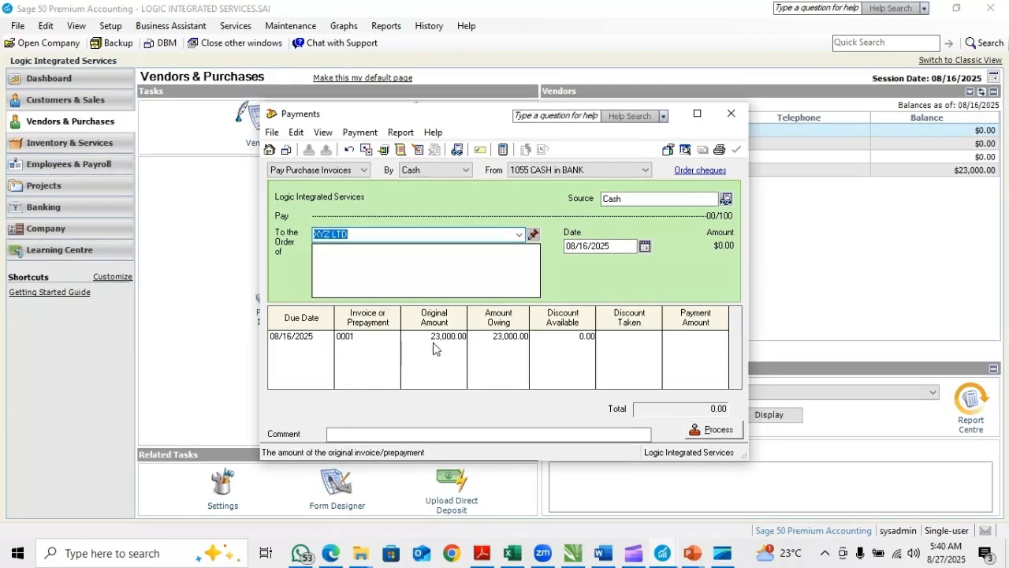
pyautogui.click(672, 341)
pyautogui.click(701, 344)
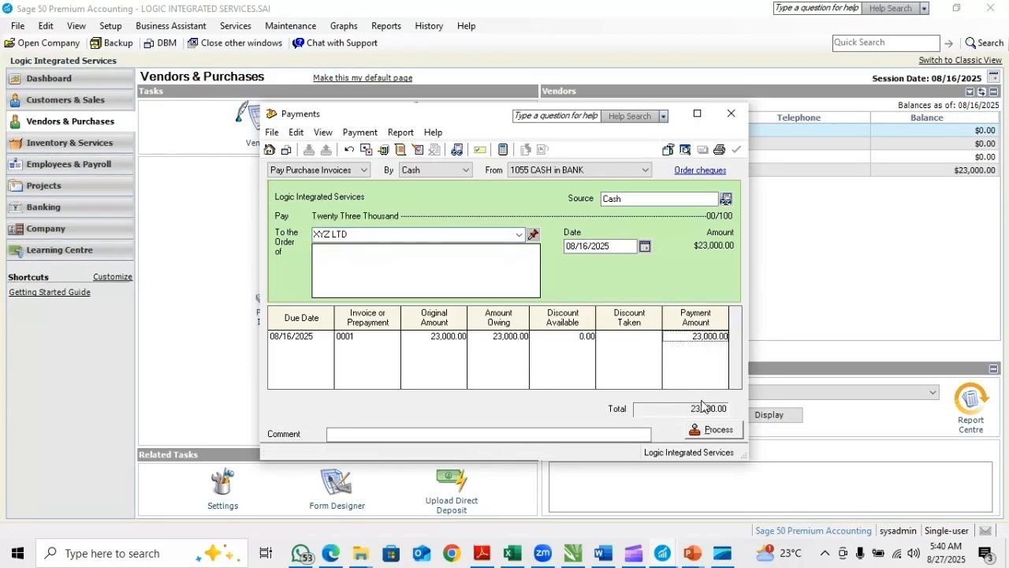
pyautogui.click(687, 339)
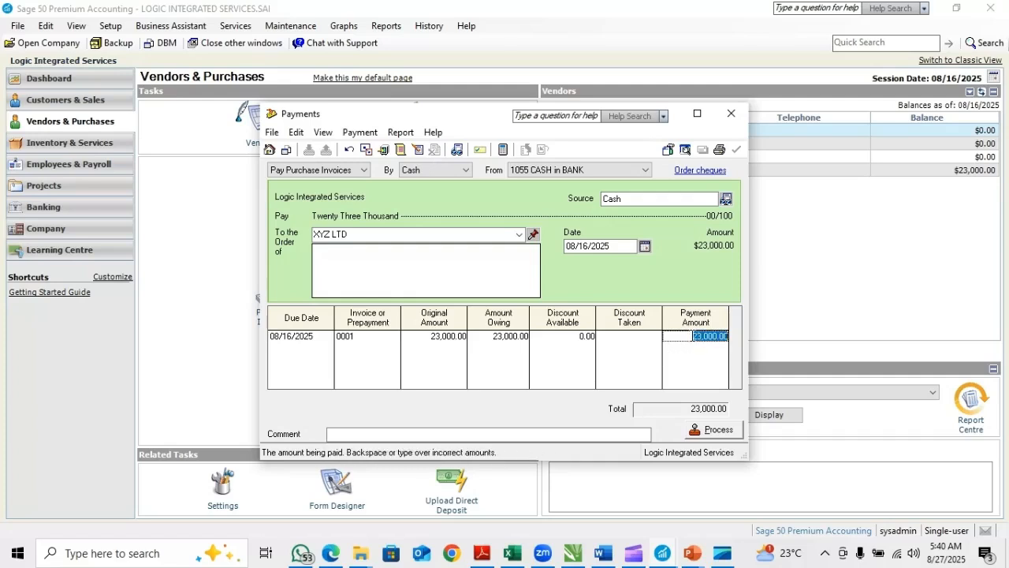
pyautogui.click(704, 337)
pyautogui.click(713, 430)
pyautogui.click(608, 329)
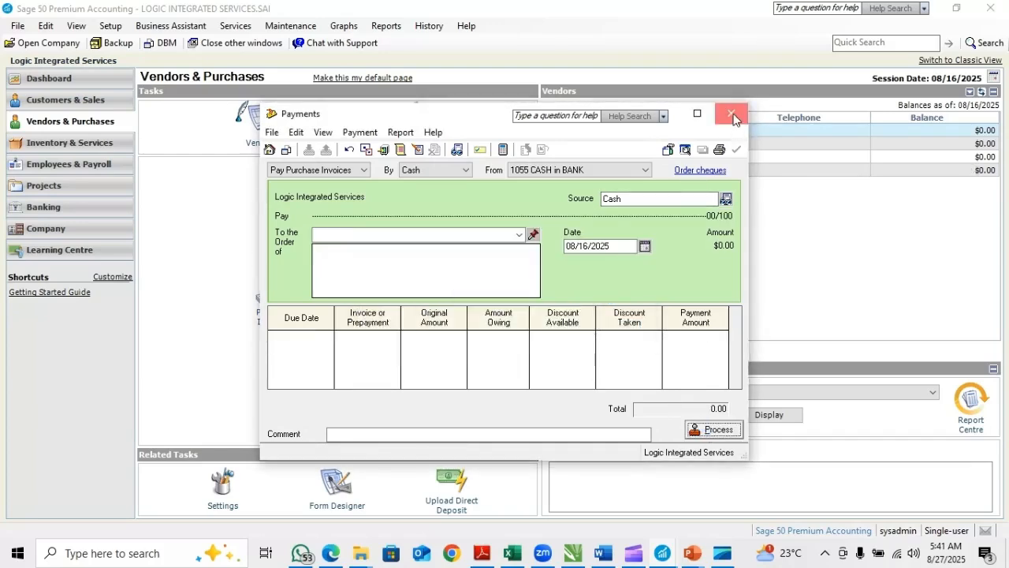
pyautogui.click(731, 115)
# Create a customer receipt under Customers & Sales for the customer who owes the 12,000 invoice
pyautogui.hotkey('alt', 'Tab')
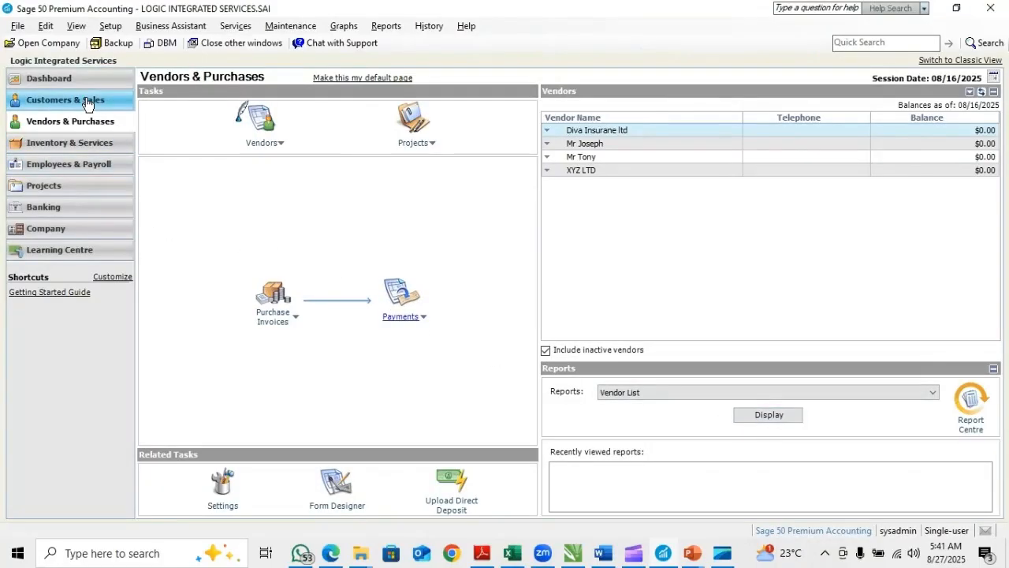
pyautogui.click(87, 103)
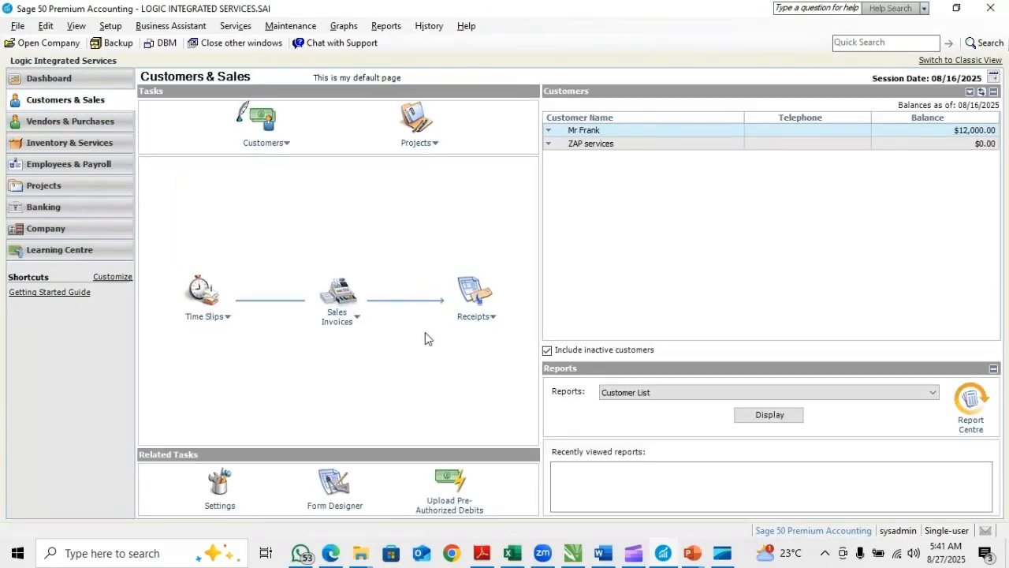
pyautogui.click(473, 319)
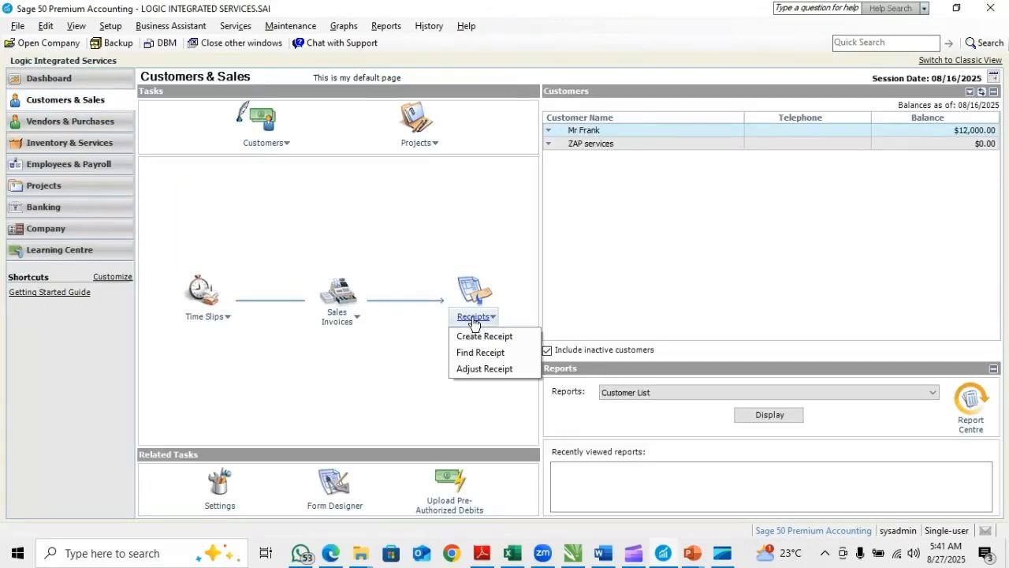
pyautogui.click(477, 336)
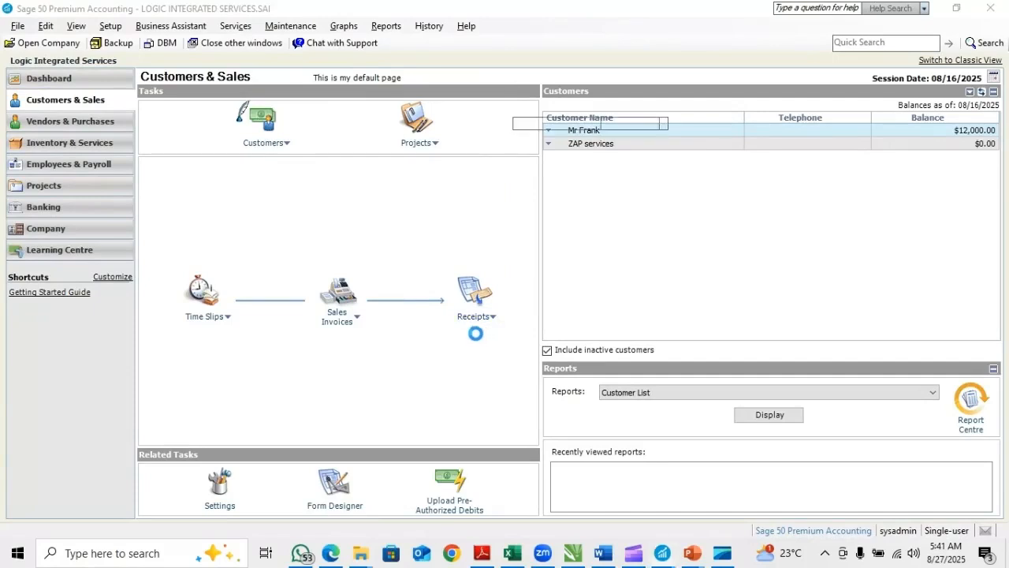
pyautogui.click(519, 243)
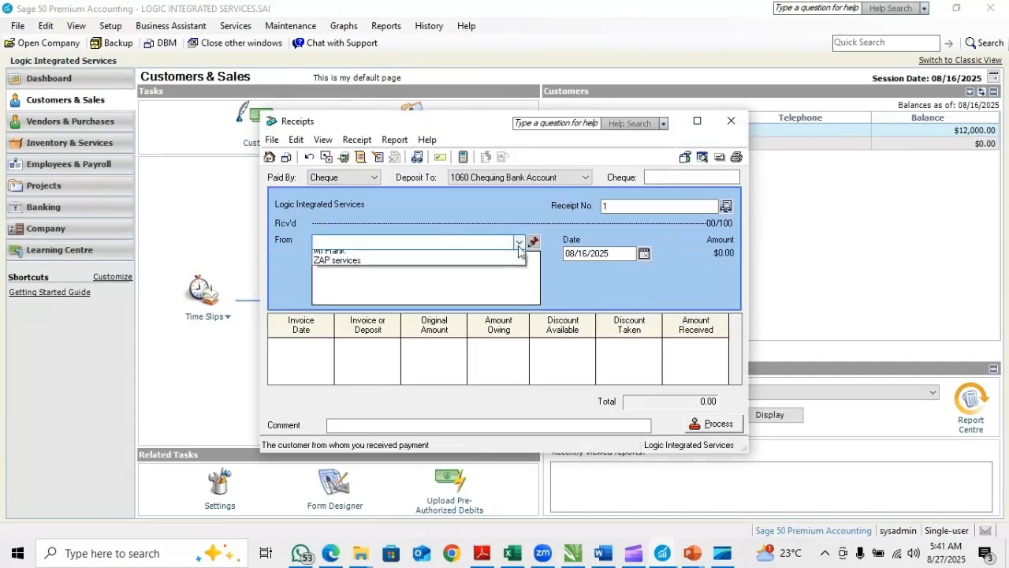
pyautogui.click(332, 268)
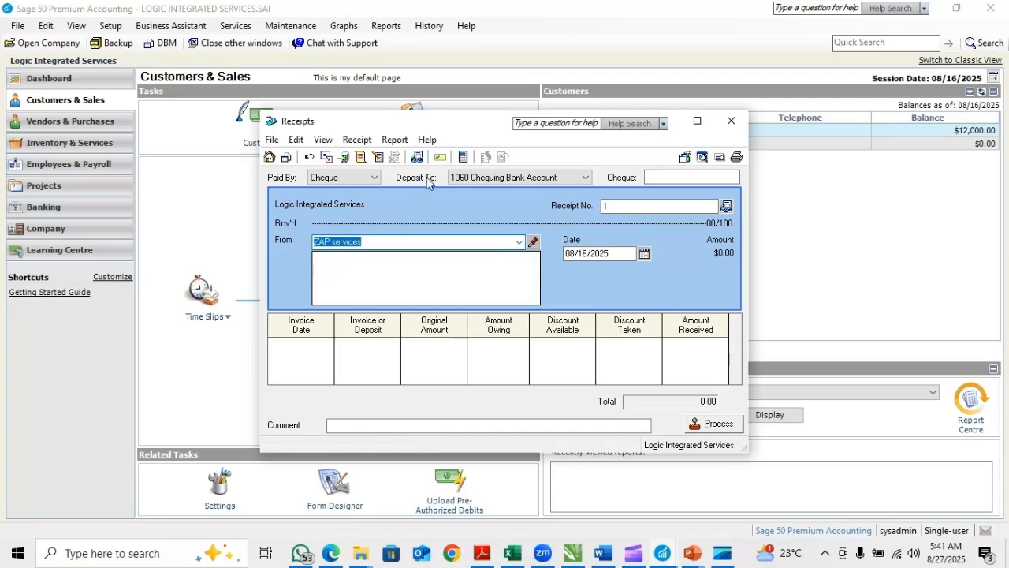
pyautogui.click(519, 242)
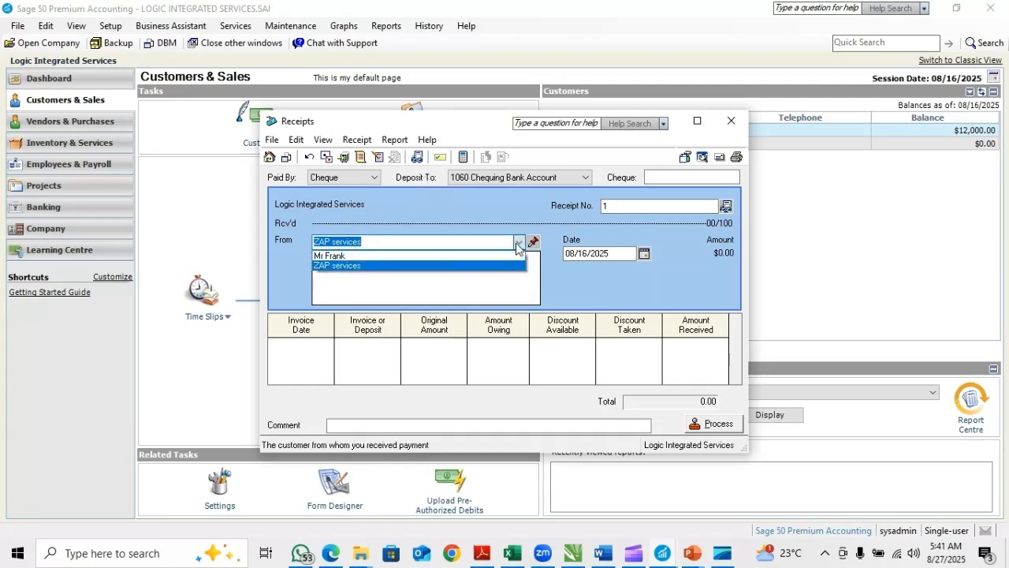
pyautogui.click(340, 255)
# Set the receipt as paid by Cash and deposited to 1055 CASH in BANK
pyautogui.click(504, 178)
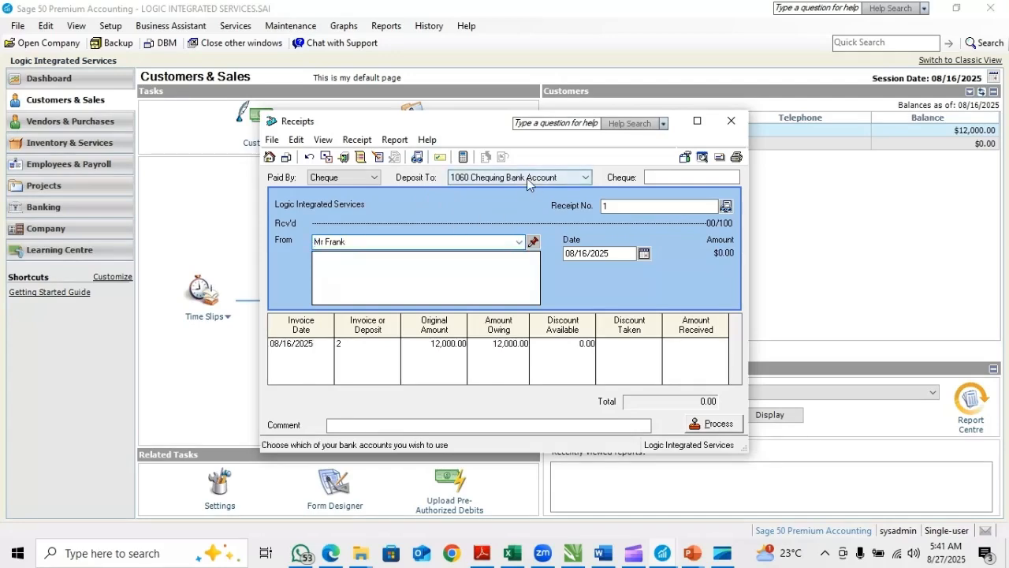
pyautogui.click(487, 219)
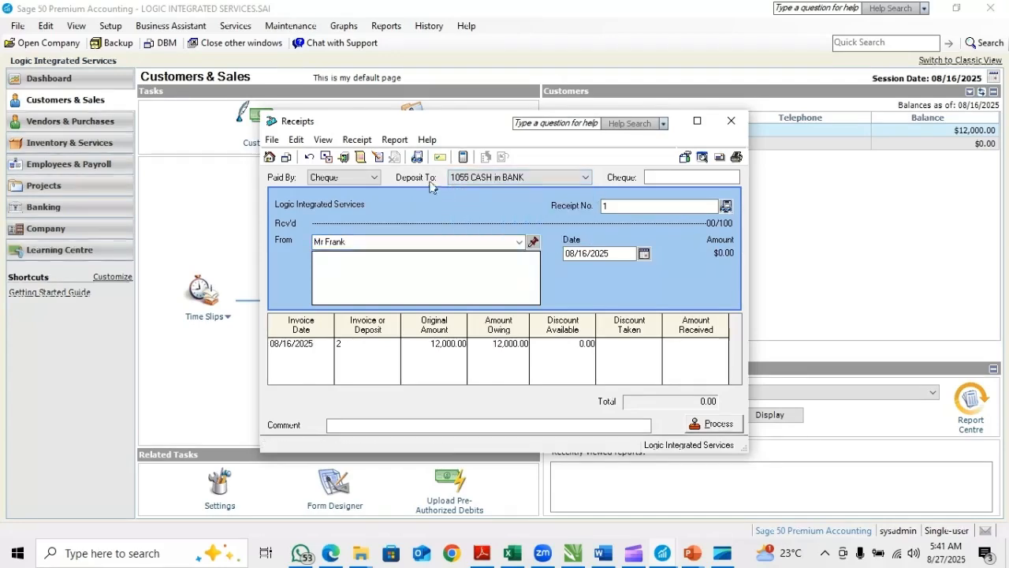
pyautogui.click(363, 178)
pyautogui.click(339, 192)
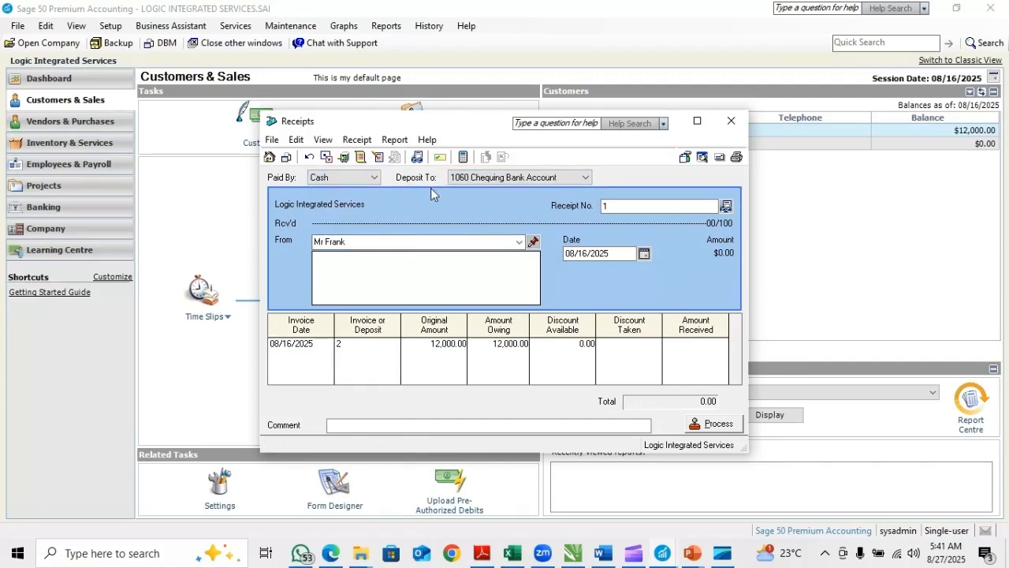
pyautogui.click(481, 179)
pyautogui.click(476, 219)
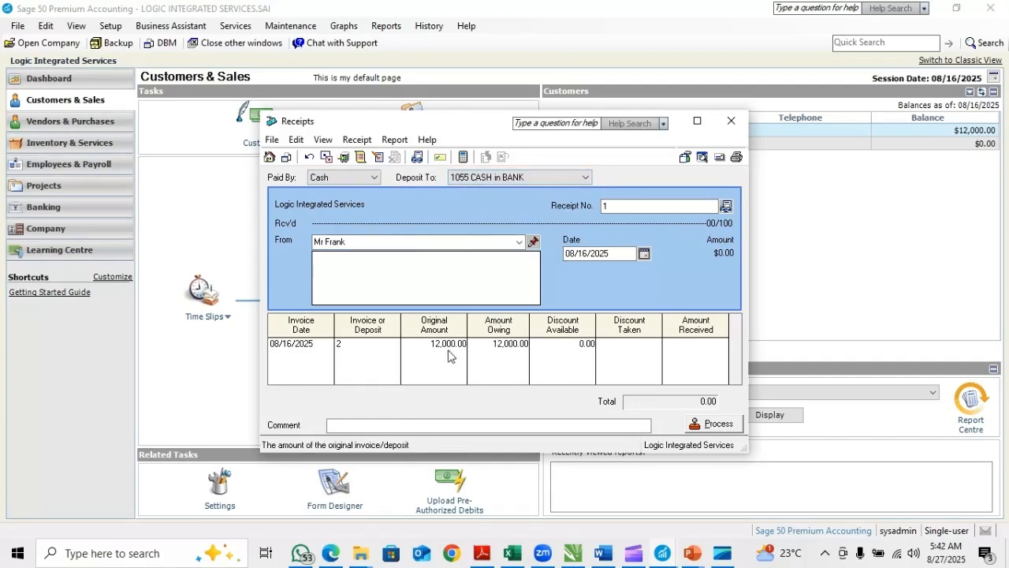
# Enter 12,000 as the amount received for invoice 2, process the receipt and close the Receipts window
pyautogui.click(686, 343)
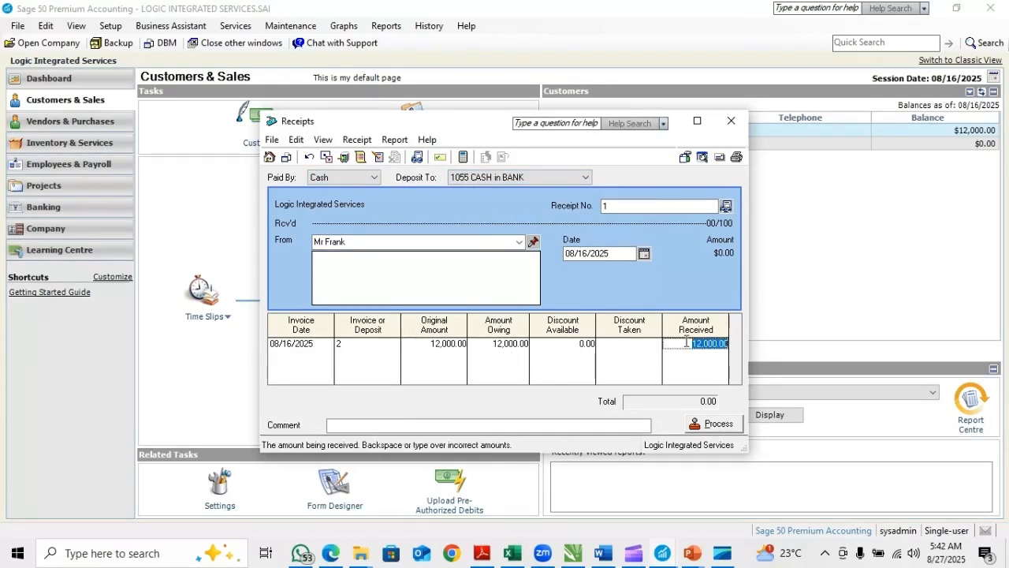
pyautogui.click(671, 345)
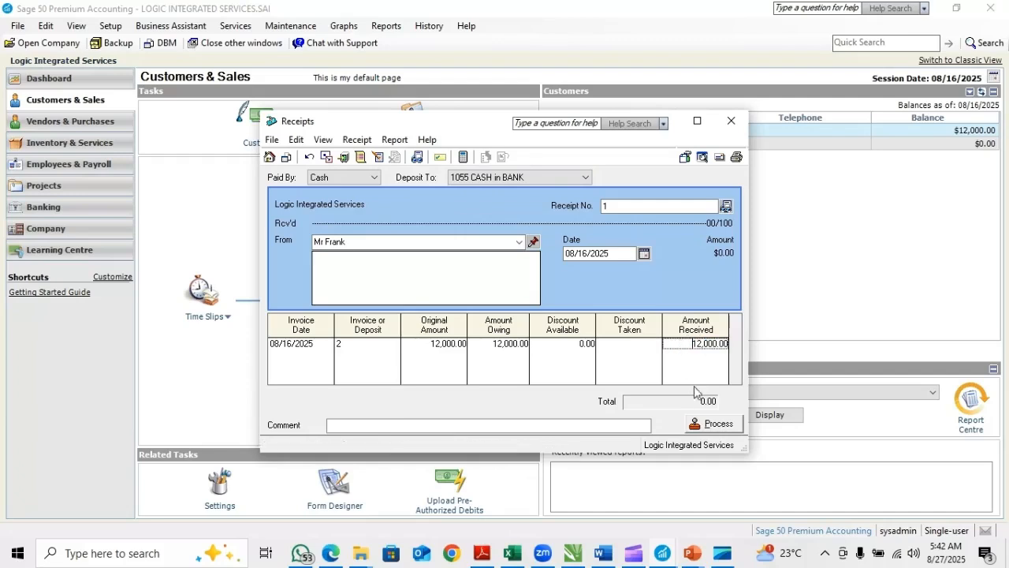
pyautogui.click(693, 374)
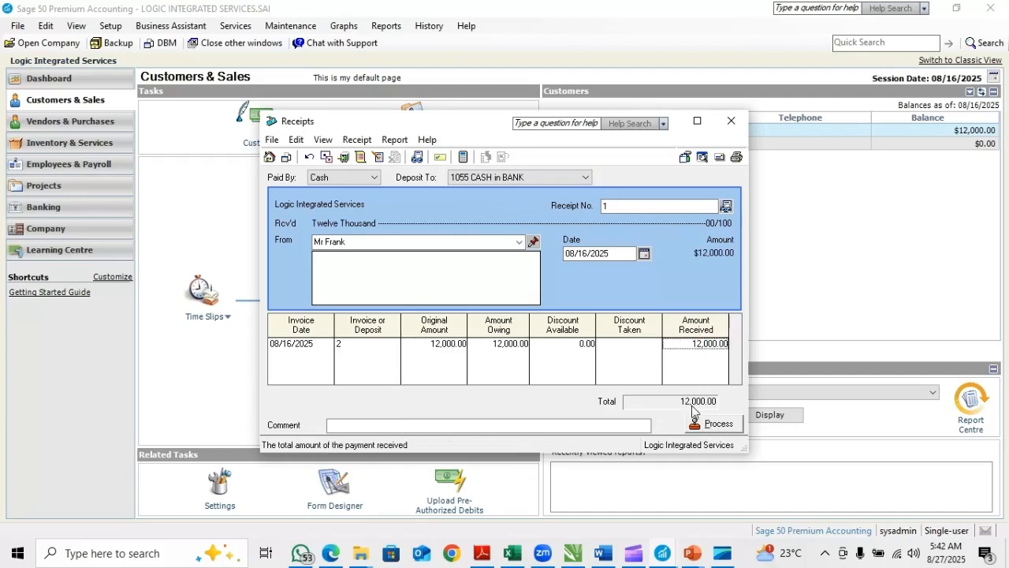
pyautogui.click(718, 426)
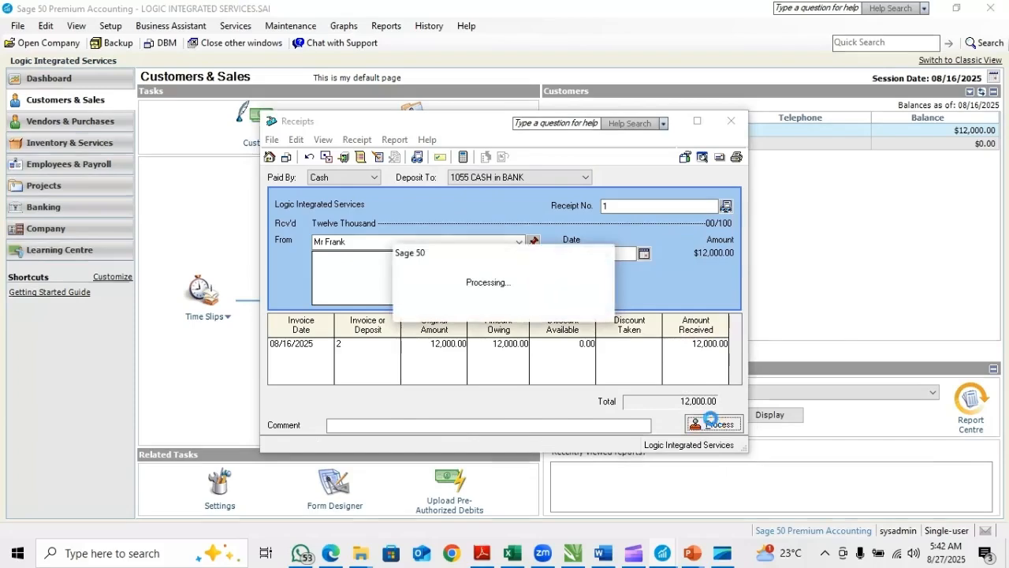
pyautogui.click(629, 333)
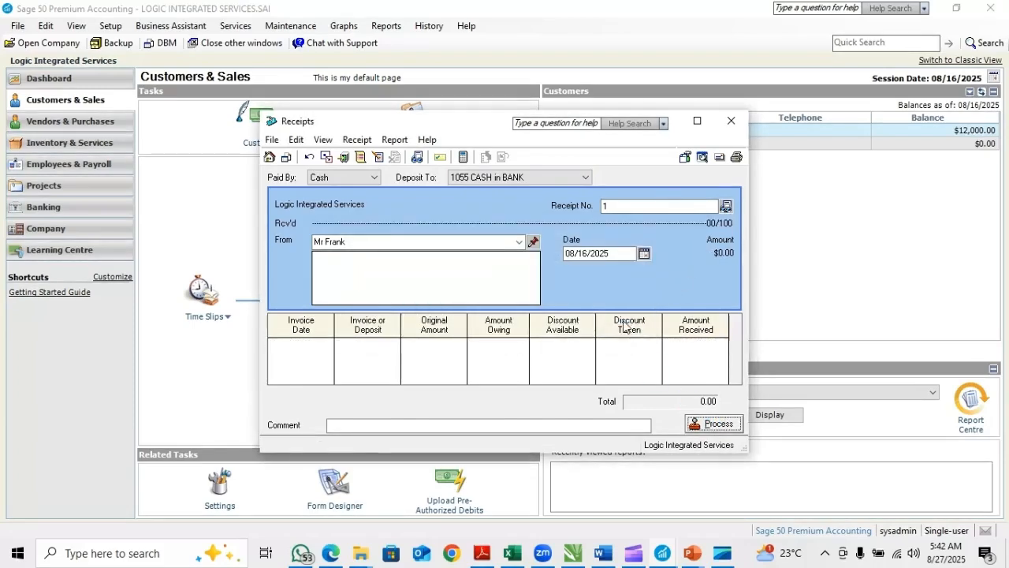
pyautogui.click(731, 122)
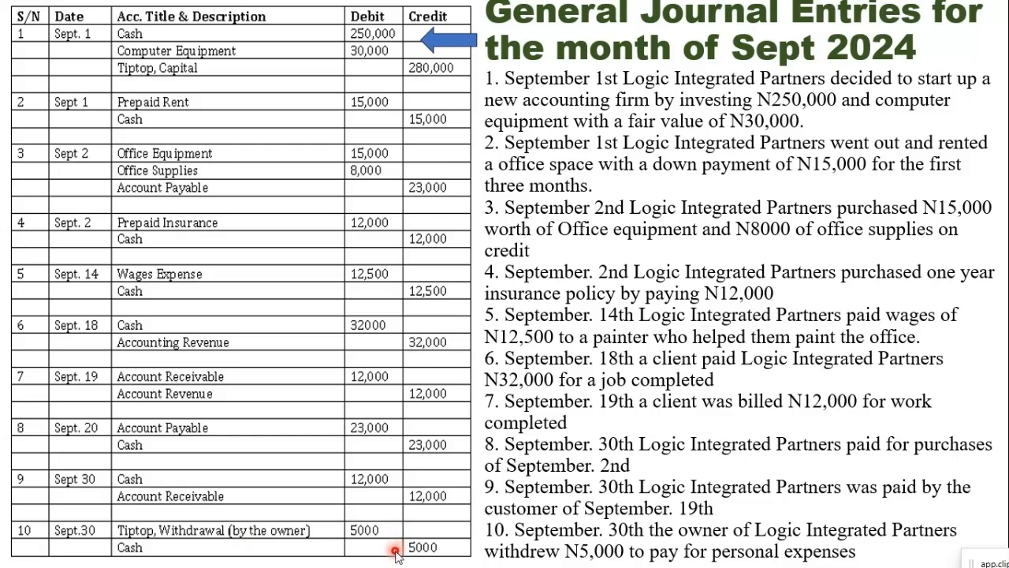
# Return to Sage 50 and start a General Journal entry under Company with source 0002 and the comment Owners withdrawal
pyautogui.hotkey('alt', 'Tab')
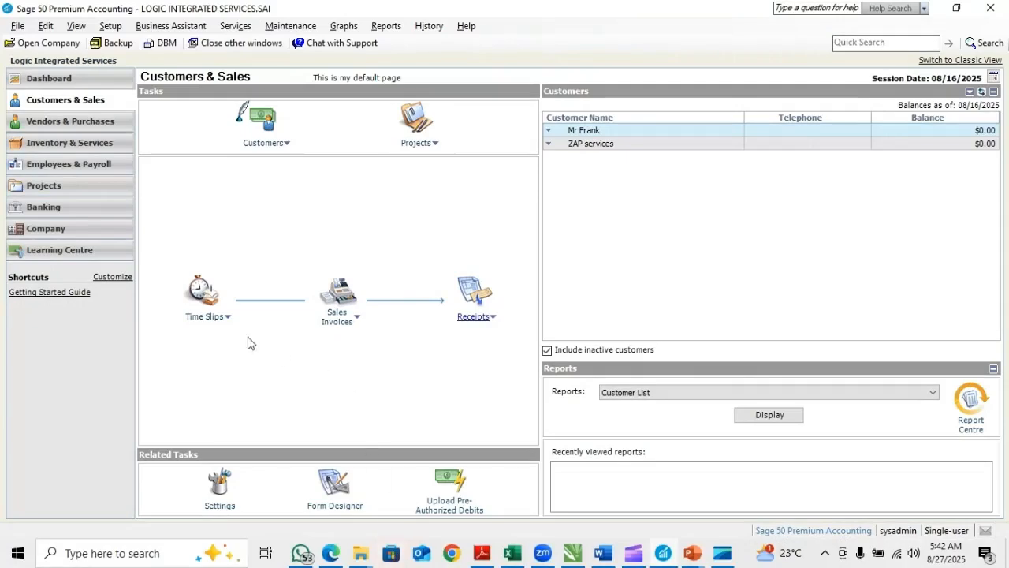
pyautogui.click(79, 230)
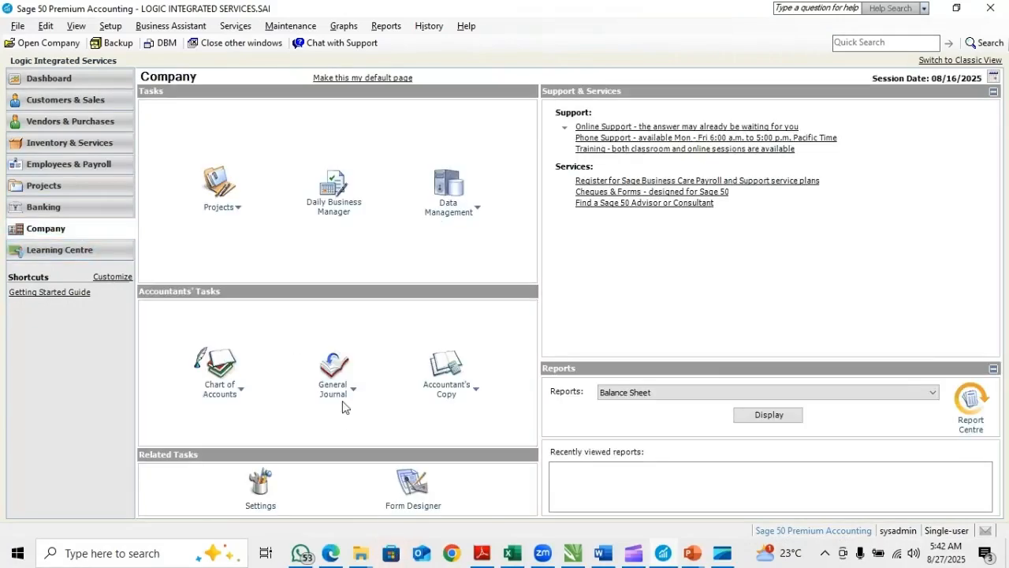
pyautogui.click(347, 400)
pyautogui.click(351, 409)
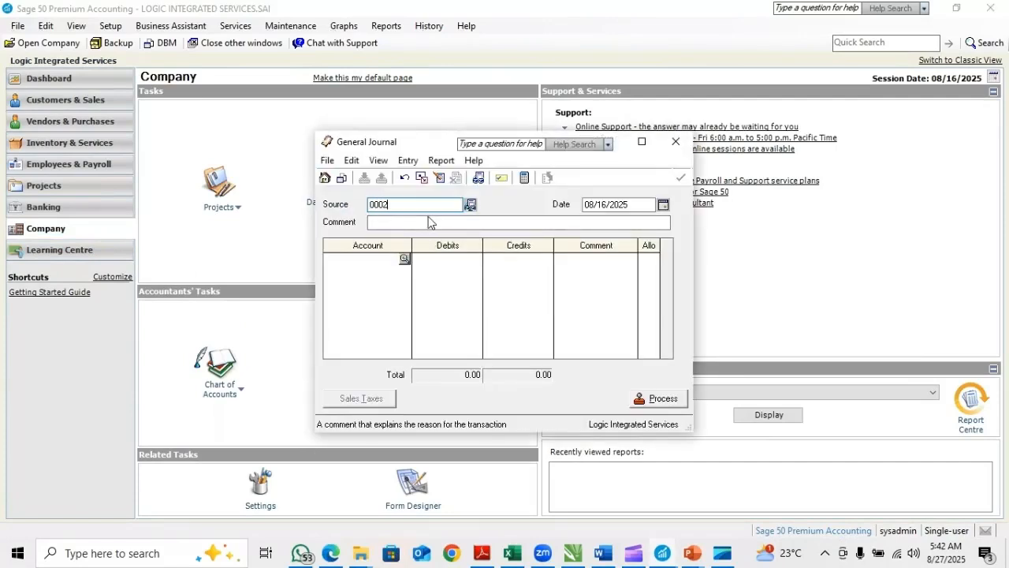
pyautogui.click(391, 223)
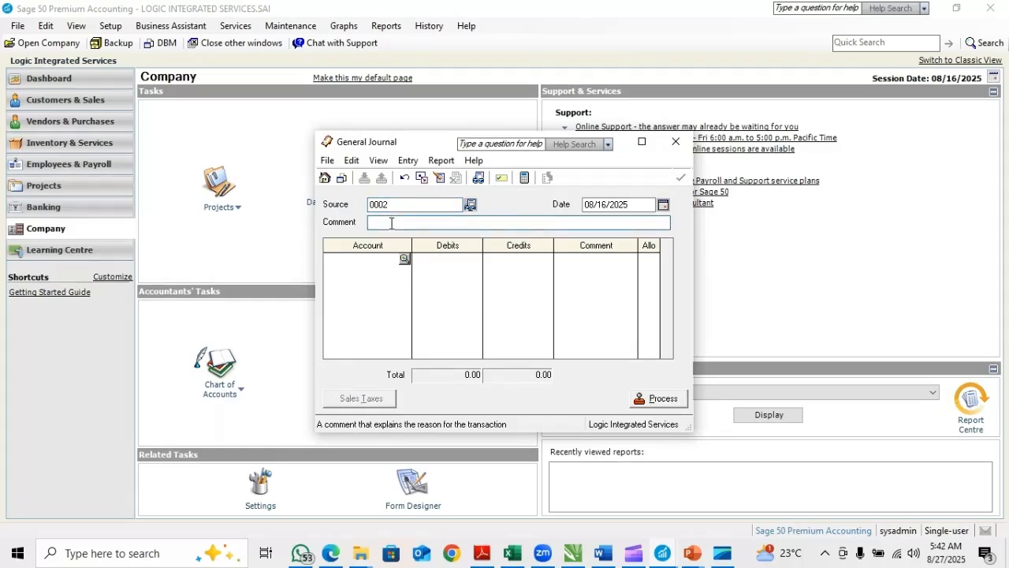
pyautogui.write('0')
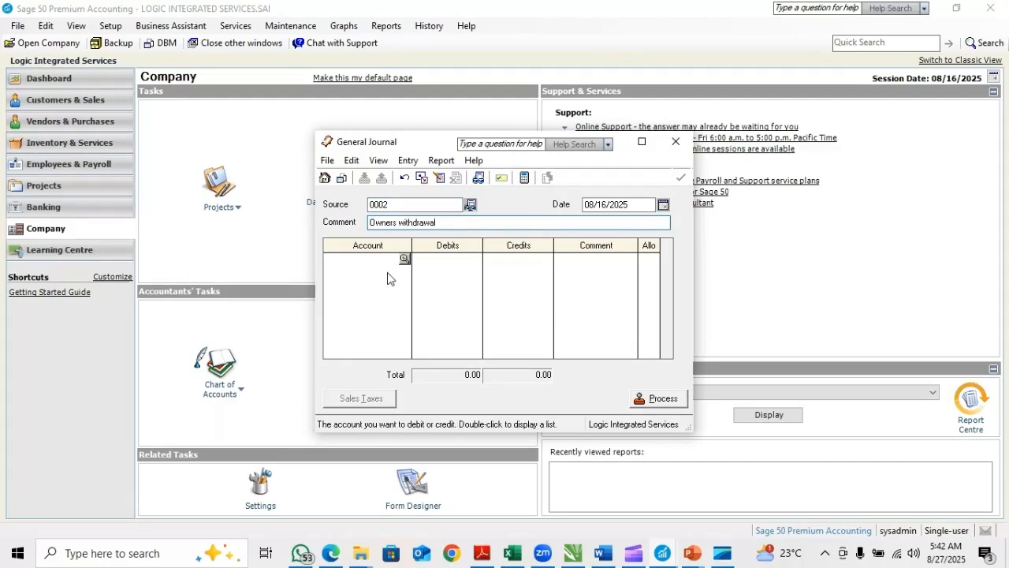
# Find 3015 Owners Withdrawals by name and assign it to the first journal line
pyautogui.click(404, 260)
pyautogui.click(403, 260)
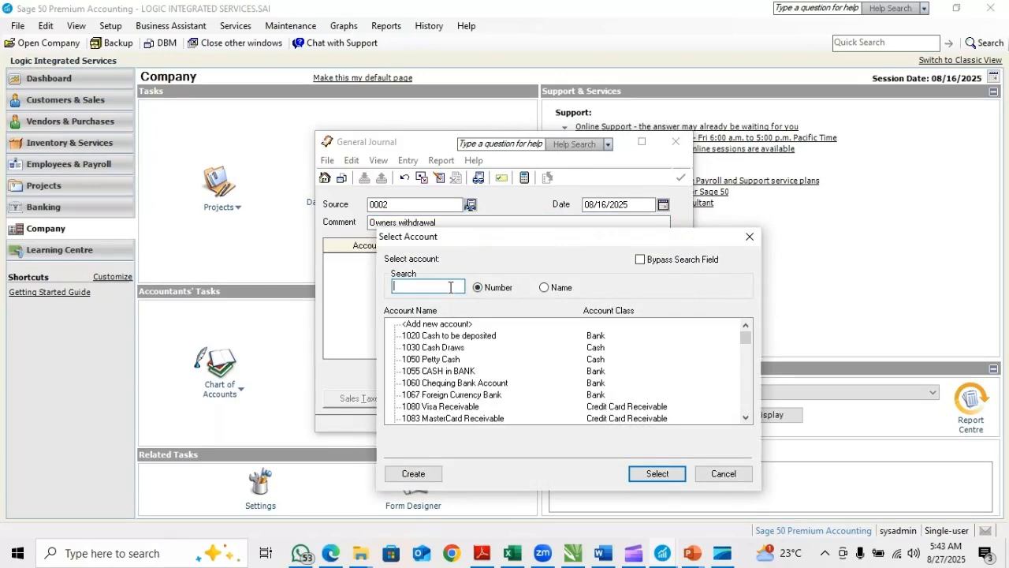
pyautogui.write('0')
pyautogui.click(543, 288)
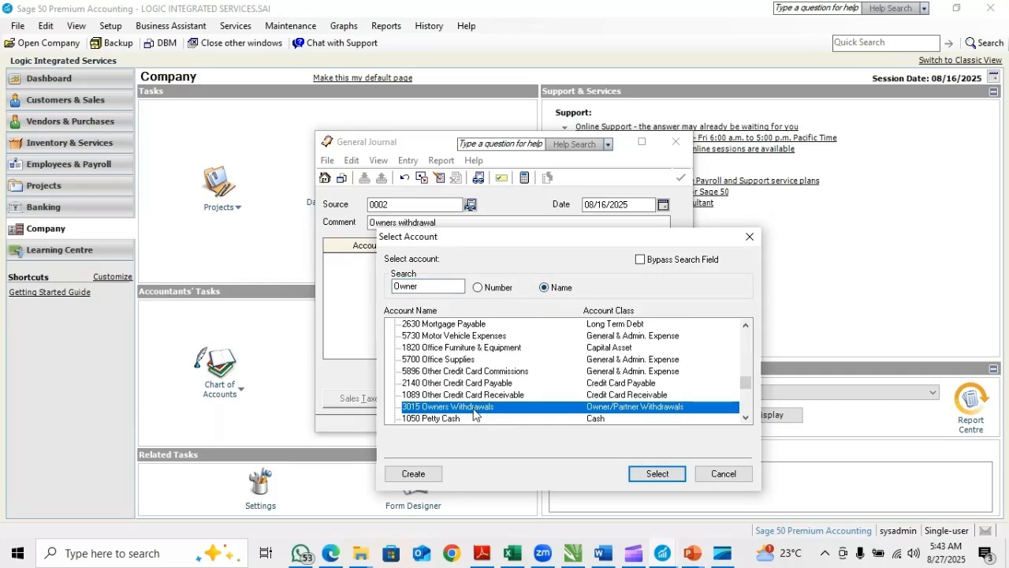
pyautogui.doubleClick(465, 407)
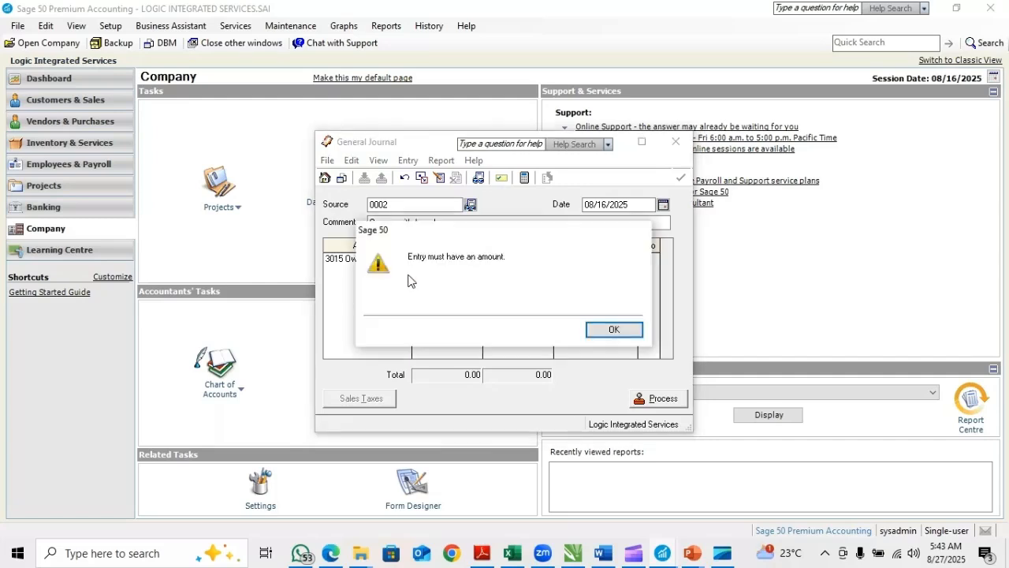
pyautogui.click(613, 331)
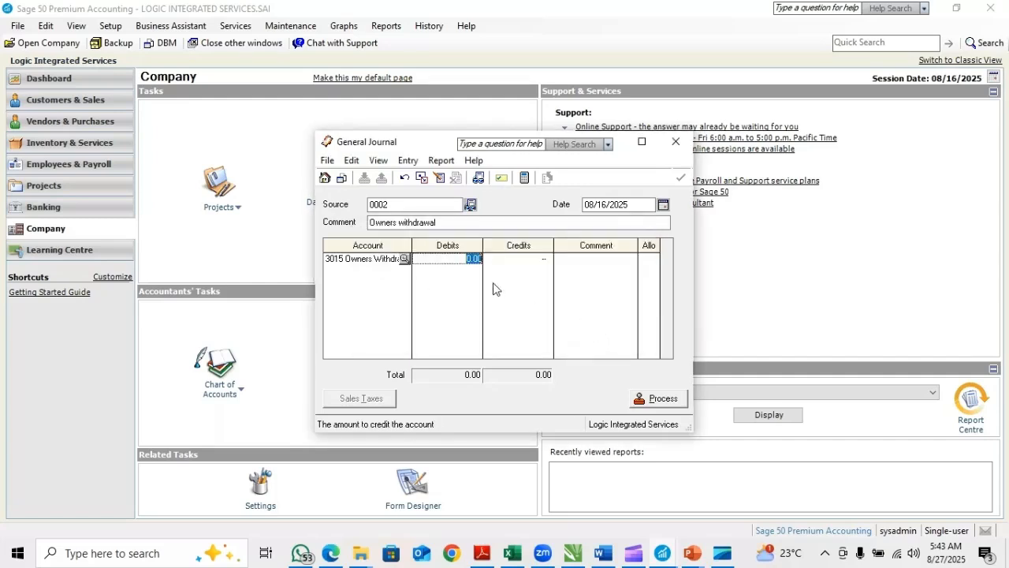
# Set the Owners Withdrawals line's debit amount to 5,000
pyautogui.click(464, 260)
pyautogui.moveTo(463, 260); pyautogui.dragTo(492, 268)
pyautogui.write('5,')
pyautogui.write('000')
pyautogui.click(398, 282)
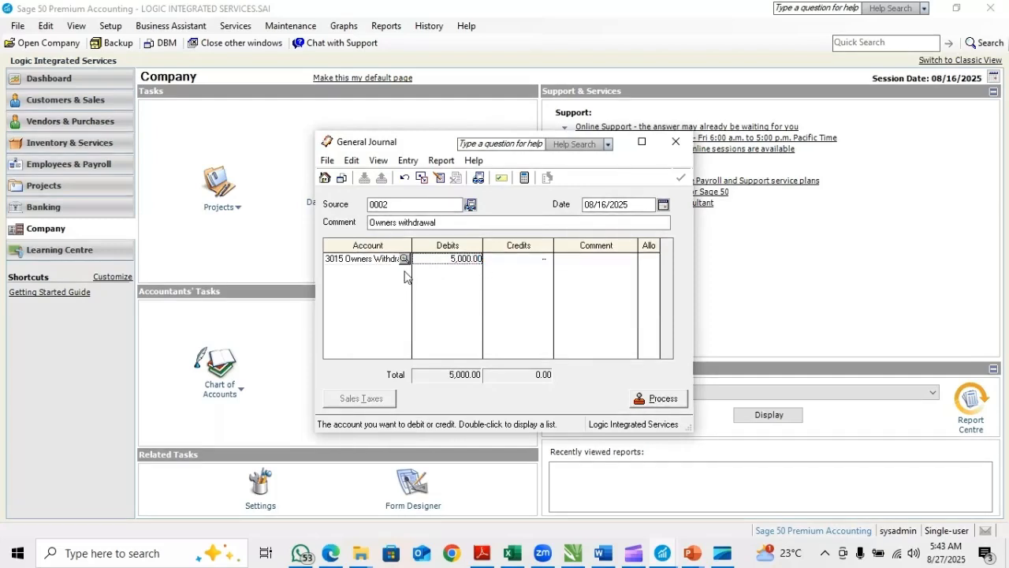
pyautogui.click(404, 260)
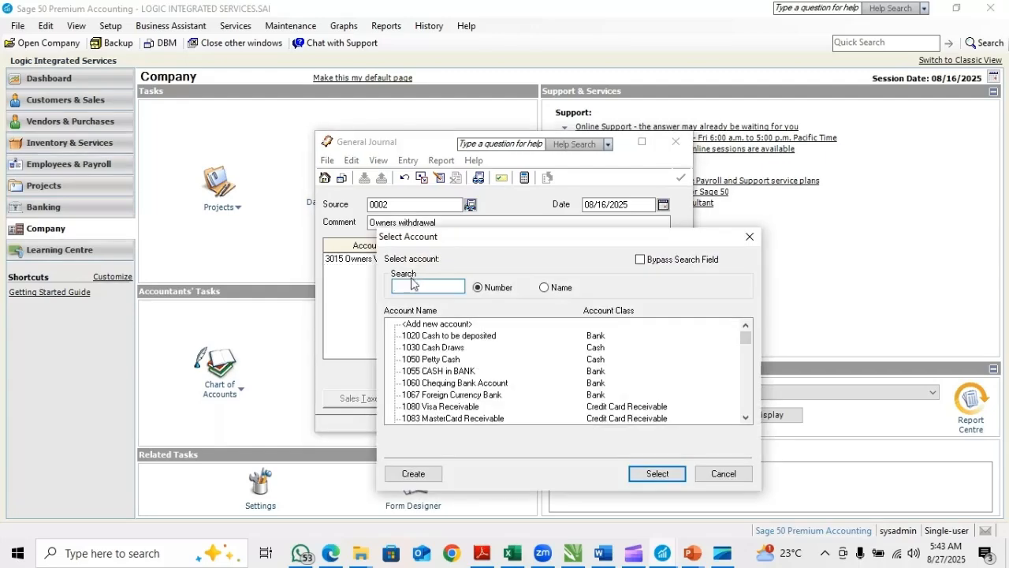
pyautogui.click(544, 288)
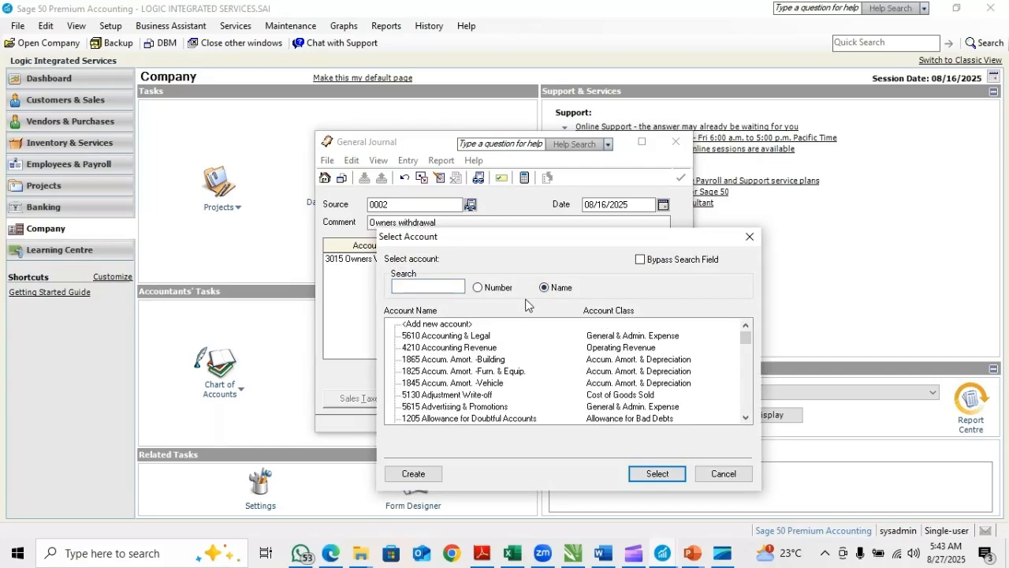
pyautogui.press('Escape')
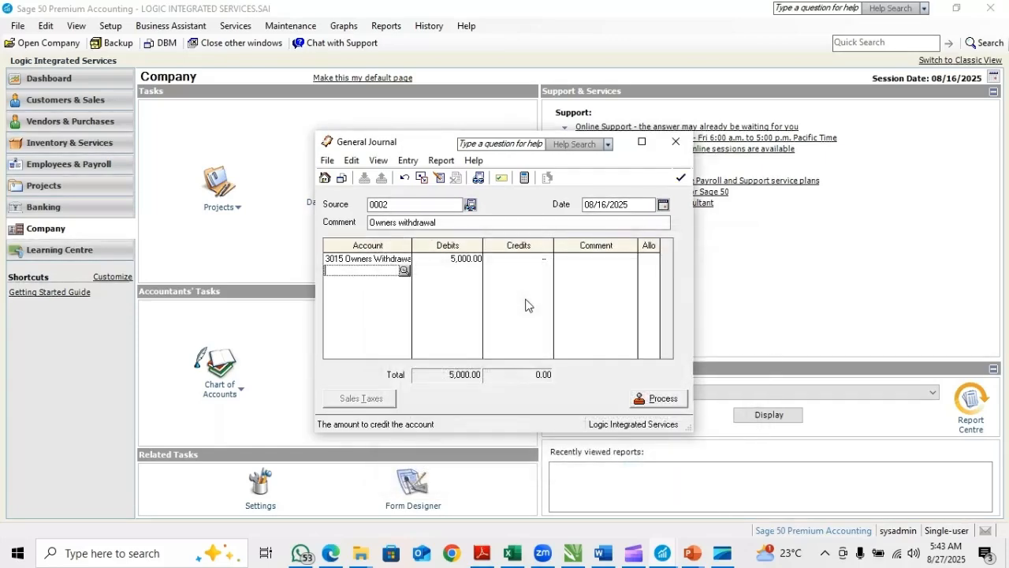
# Find 1055 CASH in BANK by name and assign it to the second journal line with a 5,000 credit
pyautogui.click(404, 270)
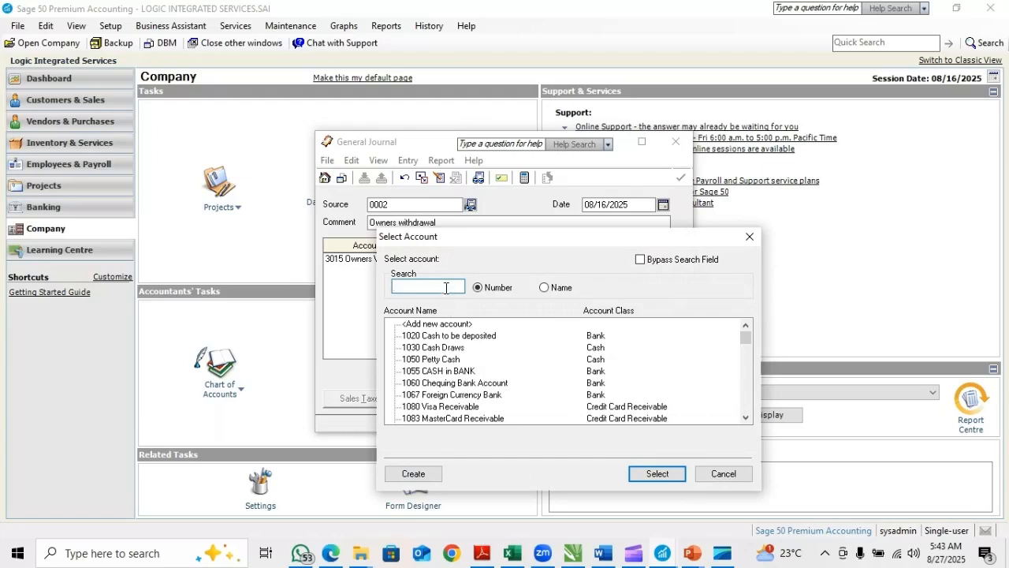
pyautogui.write('cas')
pyautogui.click(546, 290)
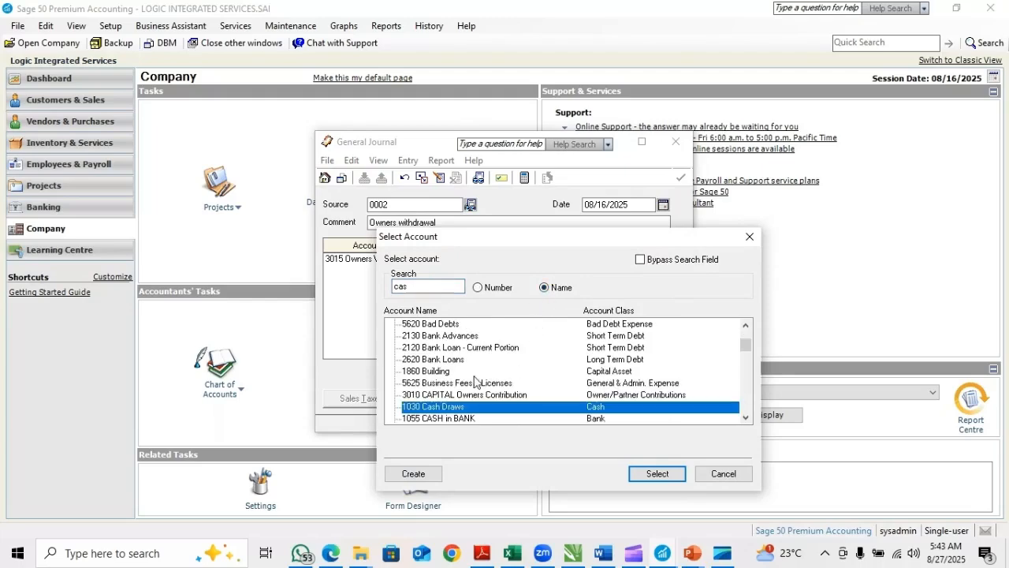
pyautogui.click(473, 418)
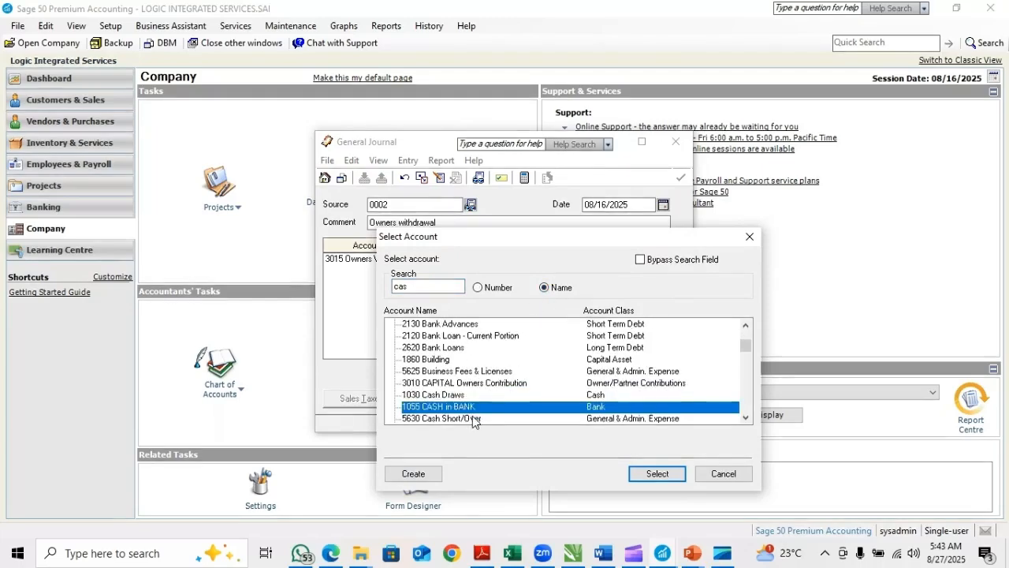
pyautogui.doubleClick(473, 418)
pyautogui.click(514, 271)
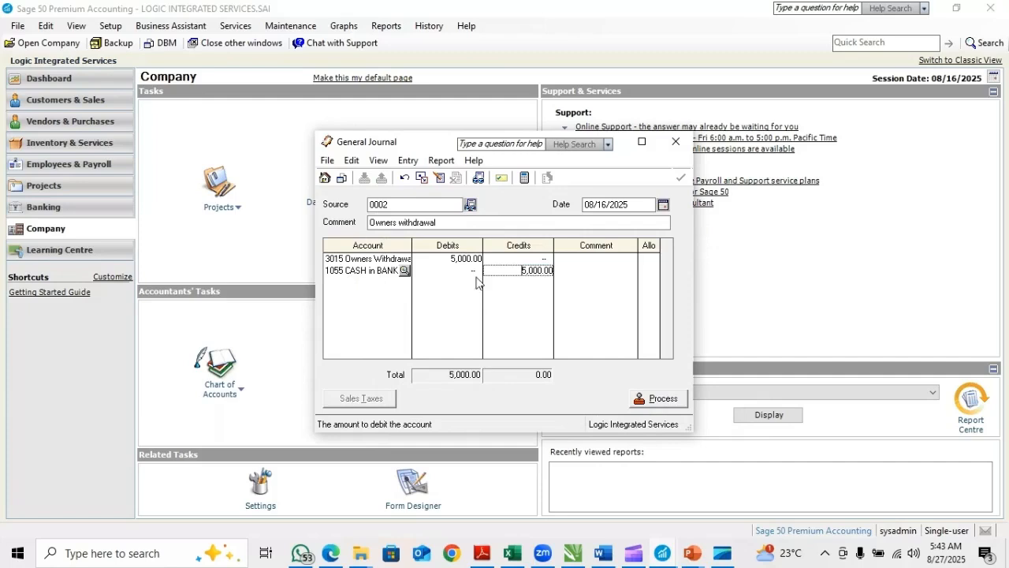
# Process the owner's withdrawal entry and close the General Journal
pyautogui.click(653, 398)
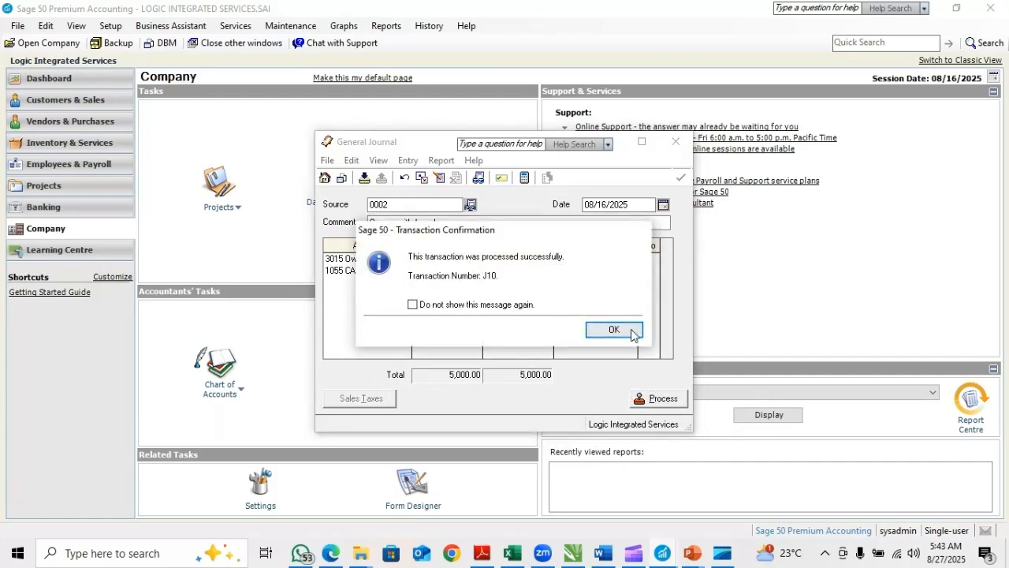
pyautogui.click(632, 333)
pyautogui.click(676, 142)
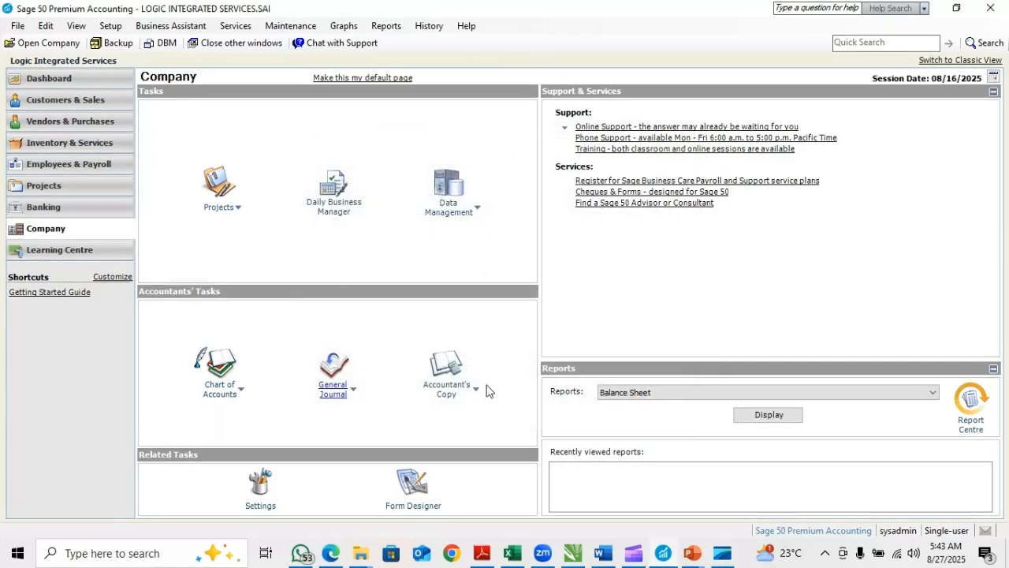